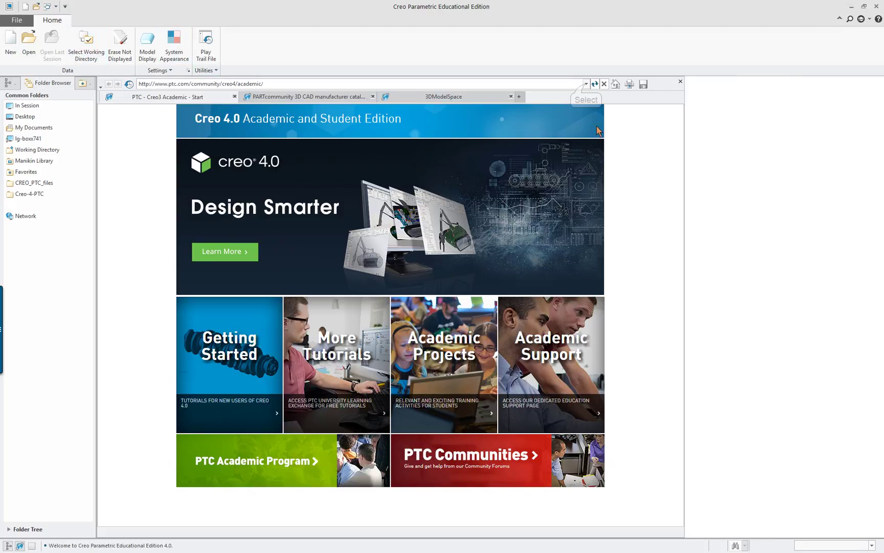
- Go to cad-resources.com from the browser history and request the Valve_Parts.zip download from the Valve Assembly thumbnail
click(586, 83)
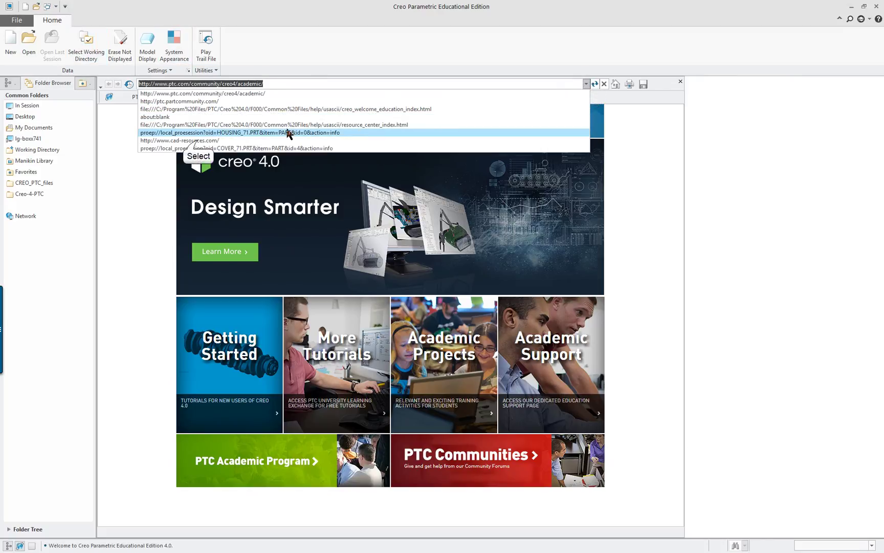
click(198, 141)
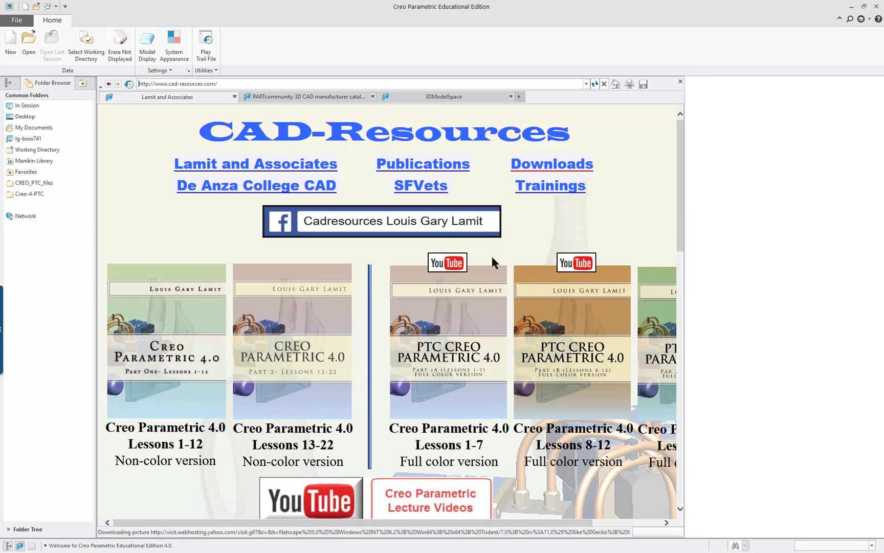
scroll(477, 261, down, 5)
scroll(444, 253, up, 3)
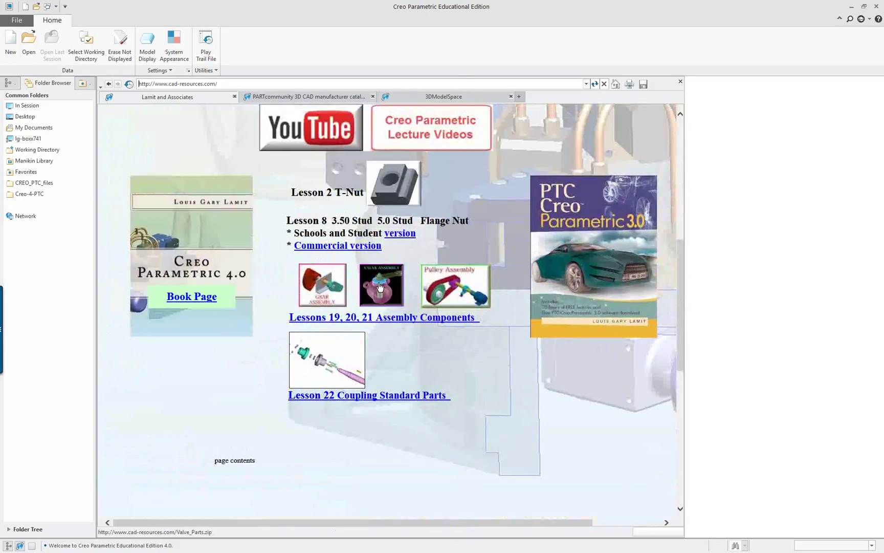
click(389, 288)
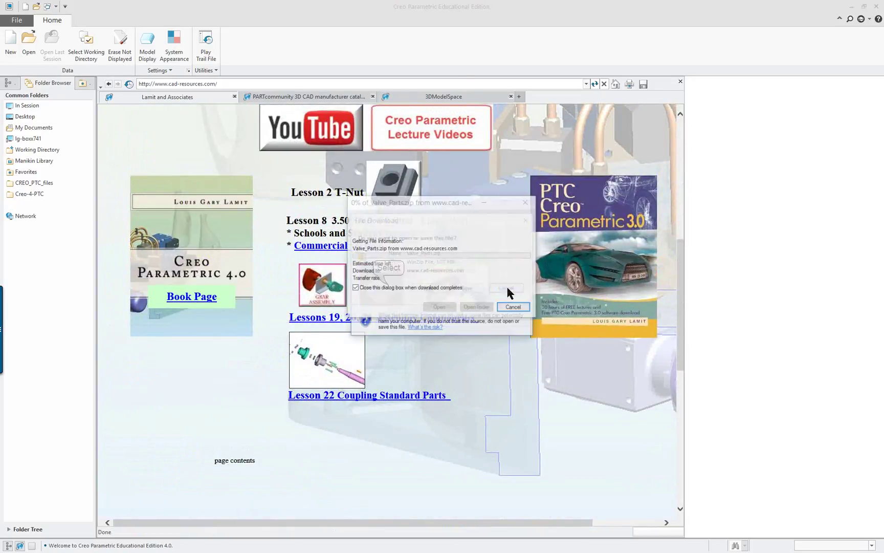
click(467, 289)
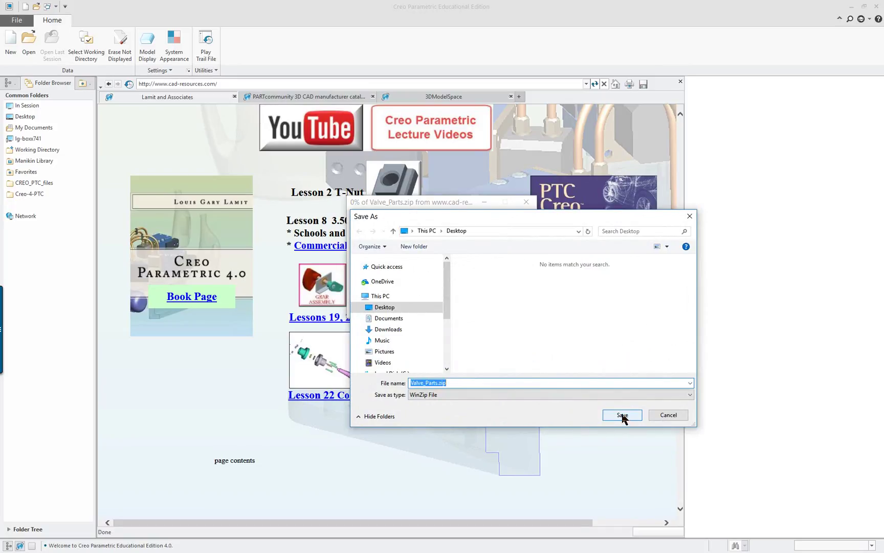
click(669, 415)
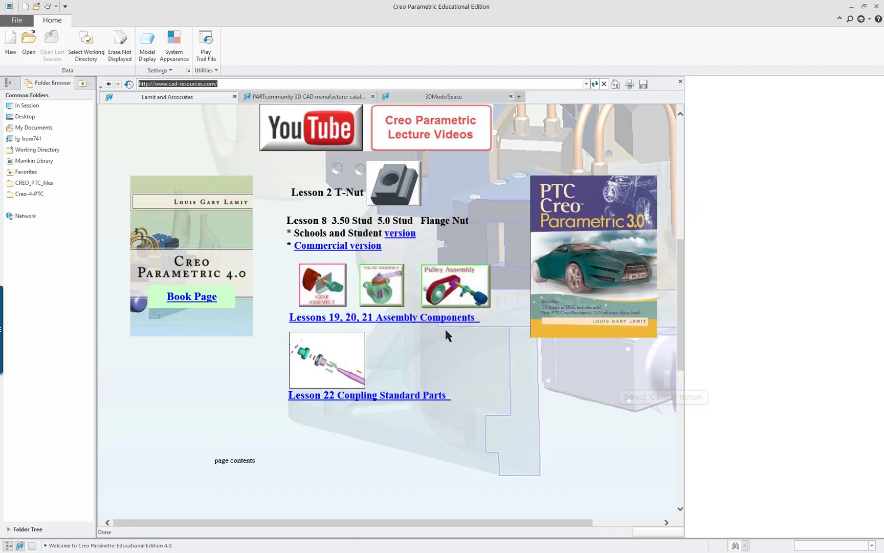
click(382, 295)
- Drag the Valve_Parts folder from the archive onto the desktop and close WinZip
click(432, 288)
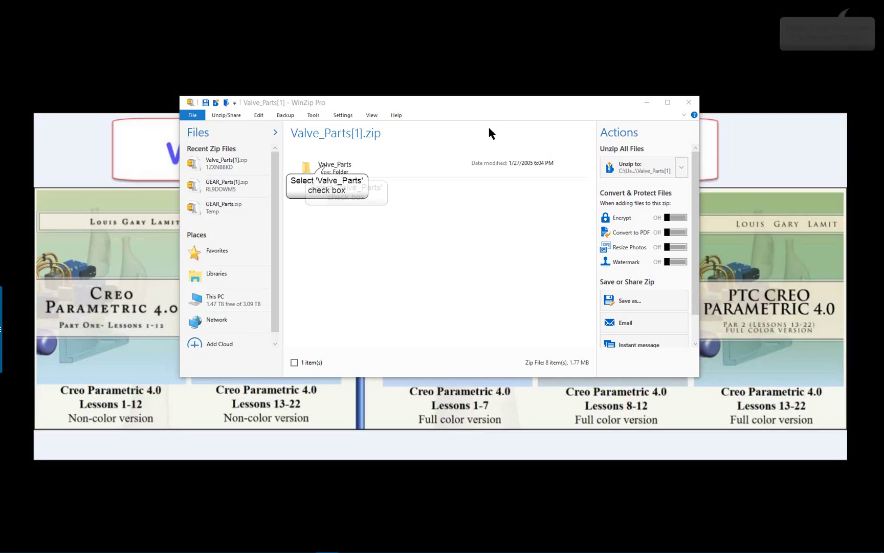
click(327, 169)
drag(346, 175, 403, 56)
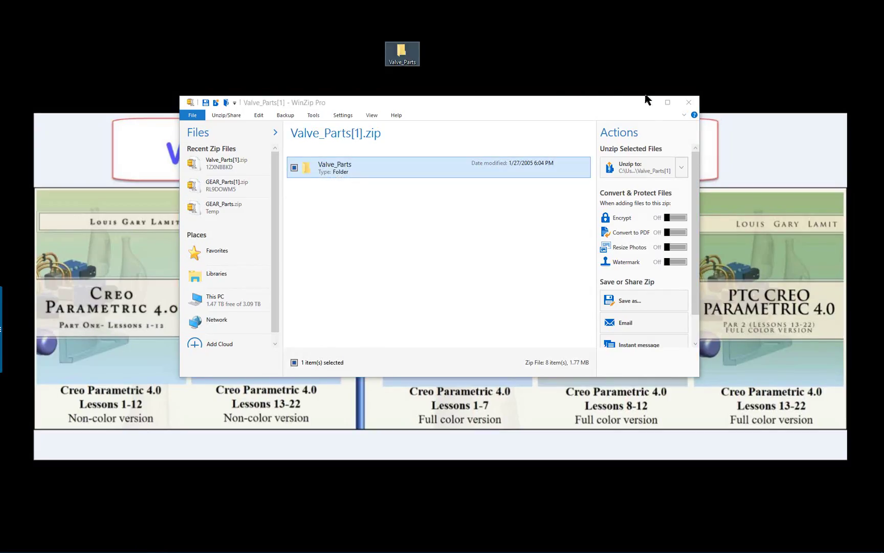
click(689, 102)
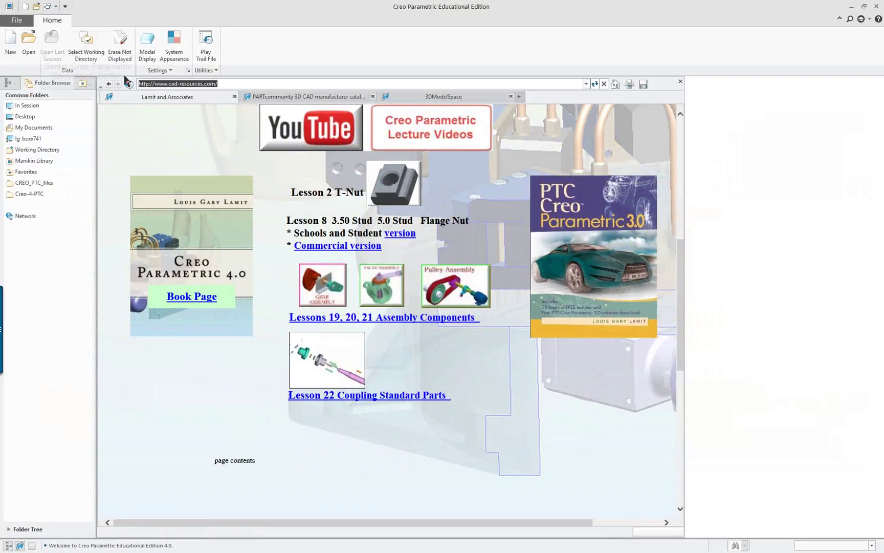
- Set the working directory to Desktop > Valve_Parts and close the built-in browser
click(86, 45)
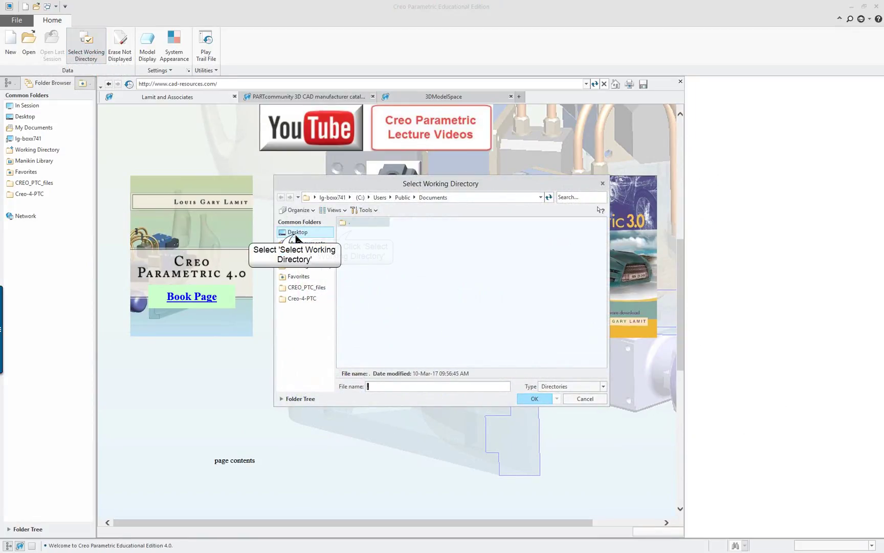
click(307, 233)
double_click(358, 232)
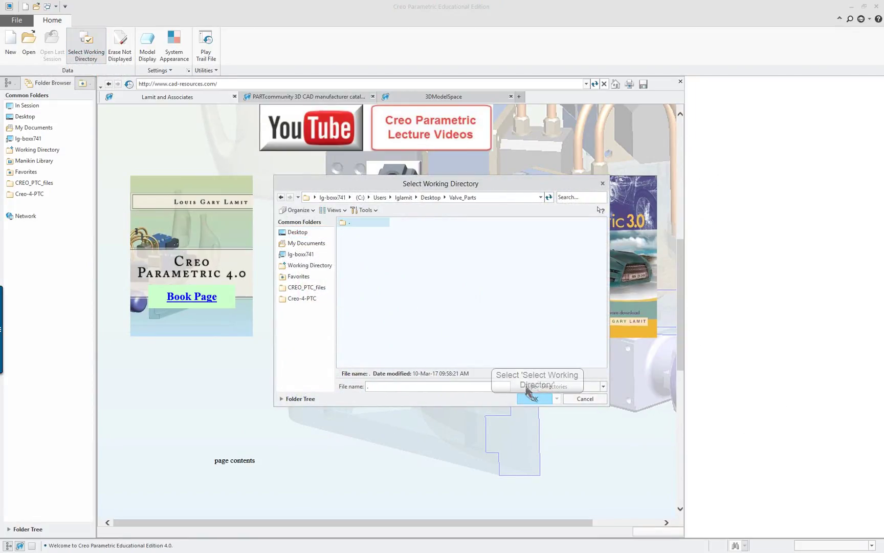
click(536, 400)
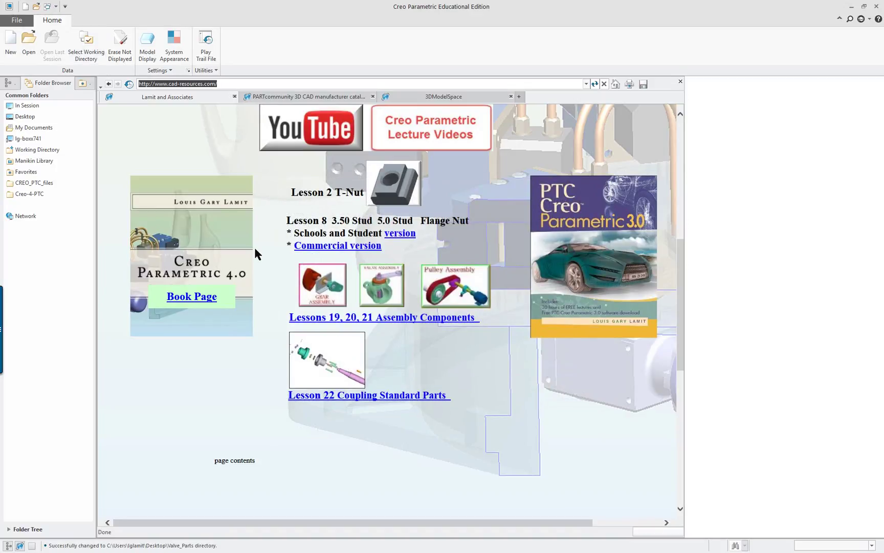
click(680, 82)
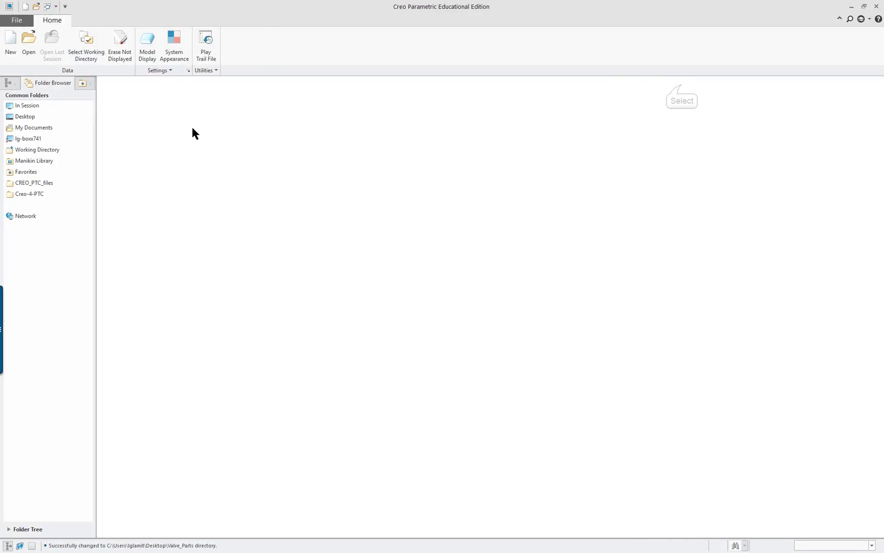
- Start a new Assembly model named subval
click(10, 48)
click(390, 263)
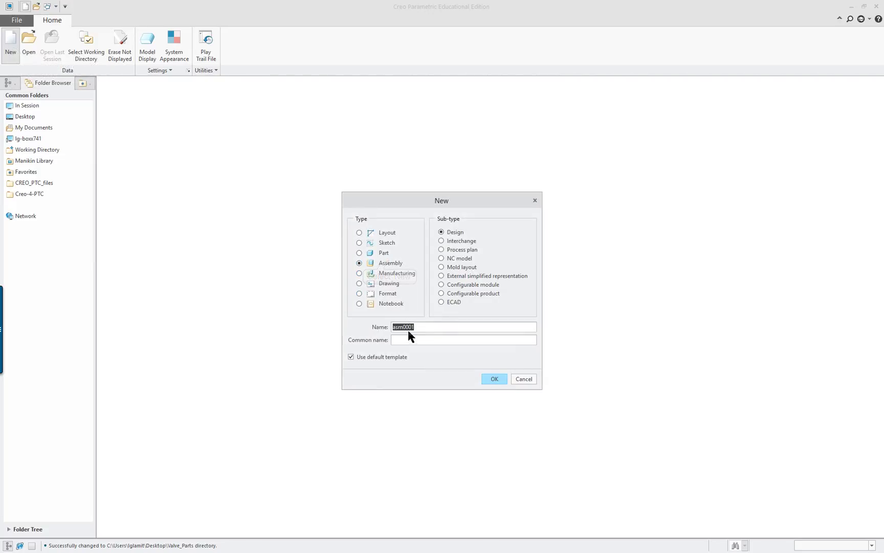
text(subval)
- Create the subval assembly and open shaft_71.prt from Valve_Parts
click(494, 379)
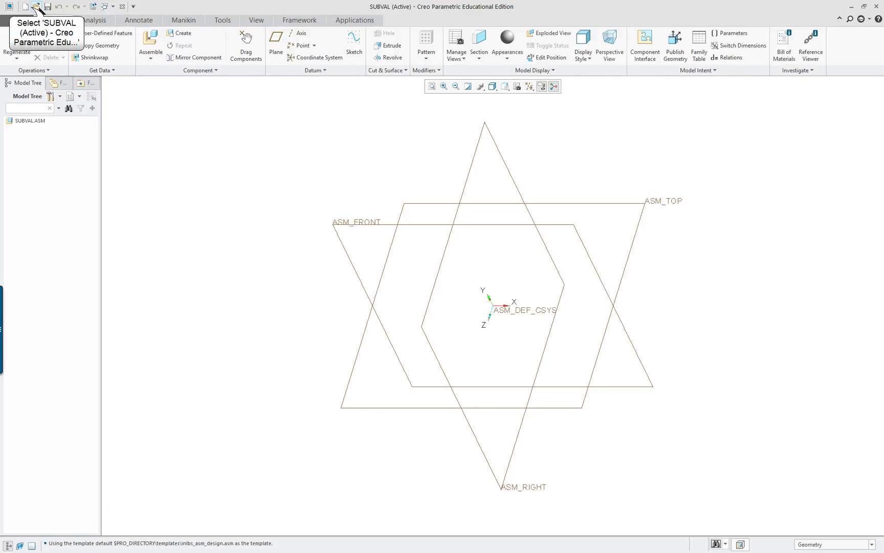
click(36, 6)
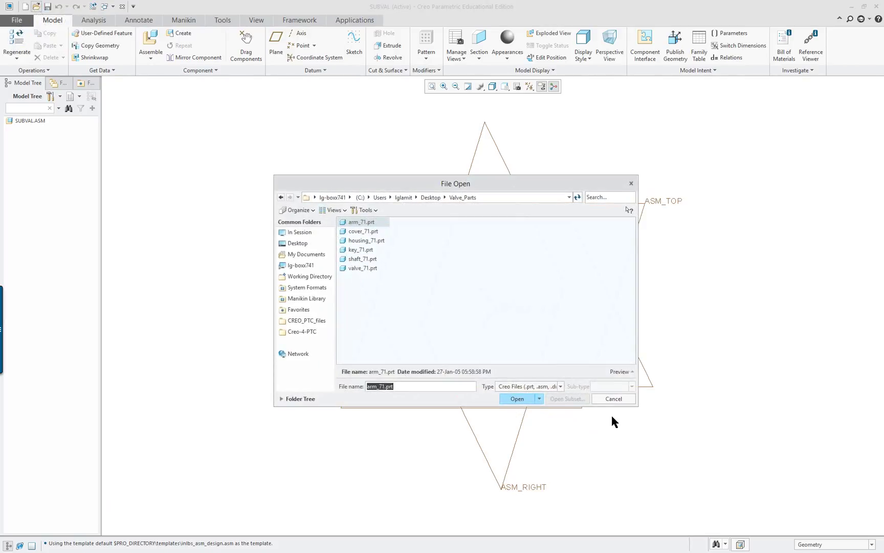
double_click(362, 259)
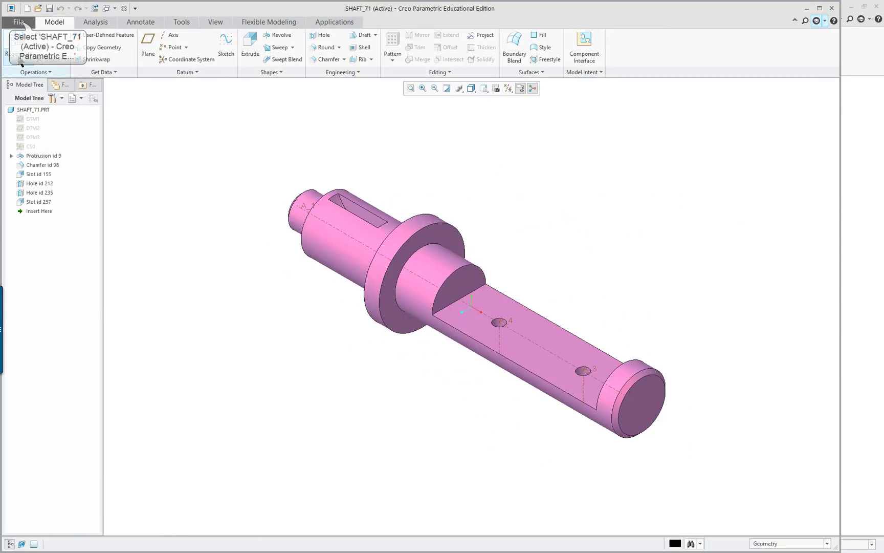
- Review shaft_71's Model Properties, then close the part window
click(20, 23)
click(26, 160)
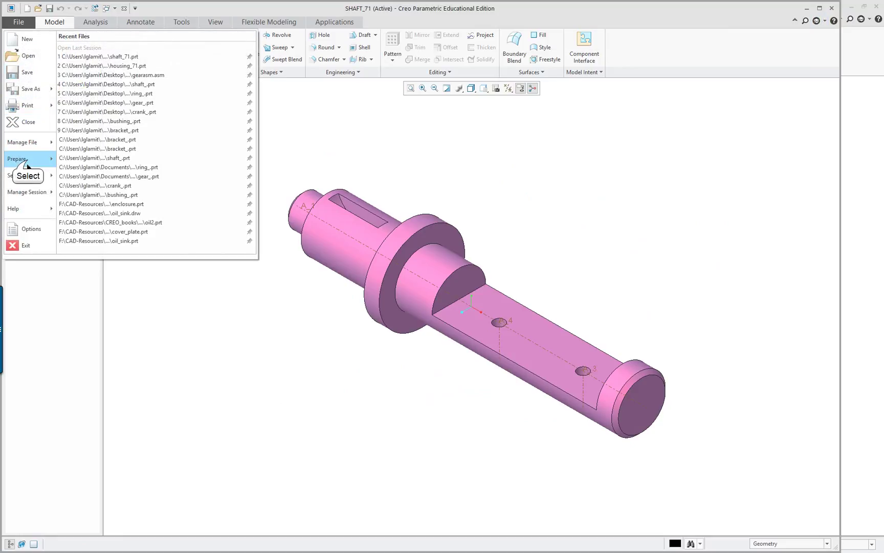
click(102, 53)
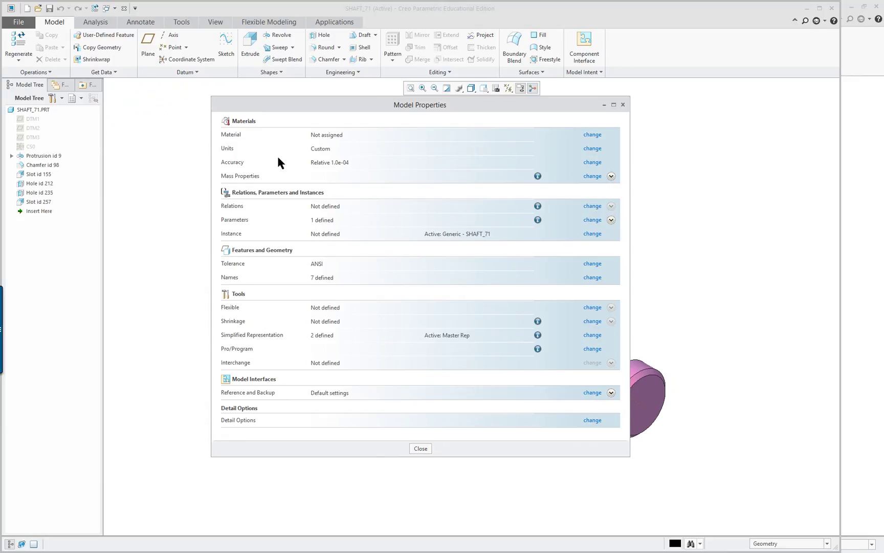
click(623, 105)
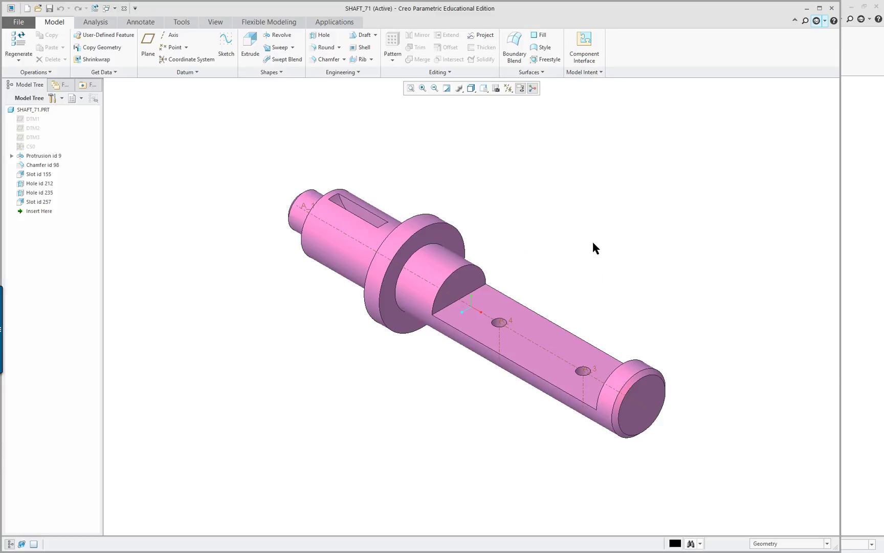
click(124, 9)
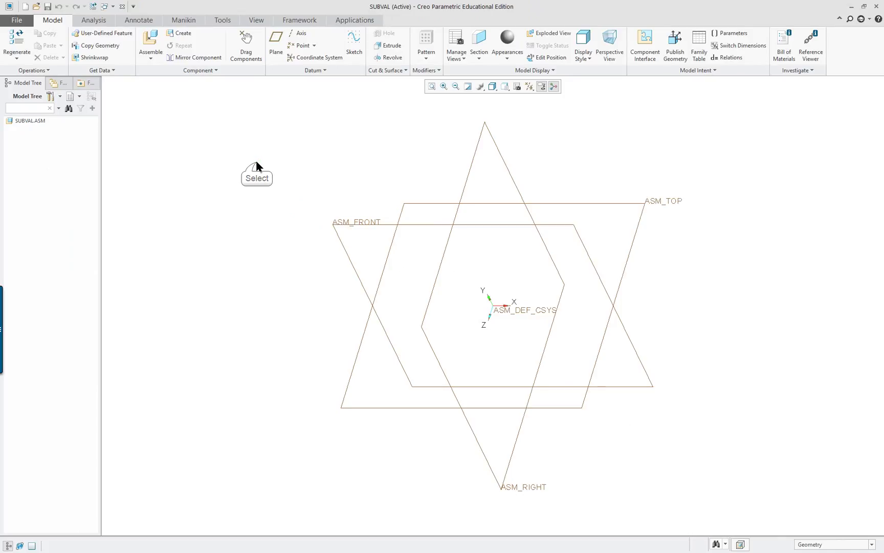
- Open valve_71.prt, check its Model Information feature list, then close the part window
click(113, 7)
click(37, 7)
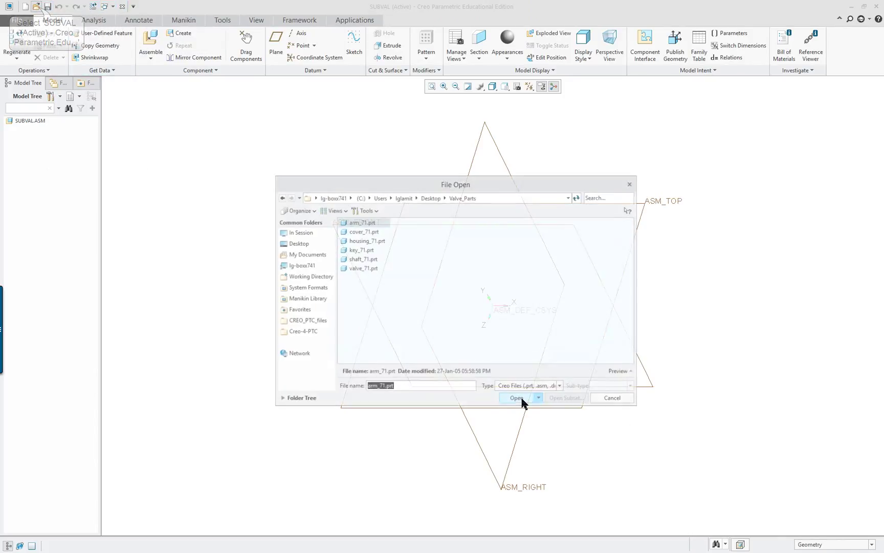
double_click(362, 266)
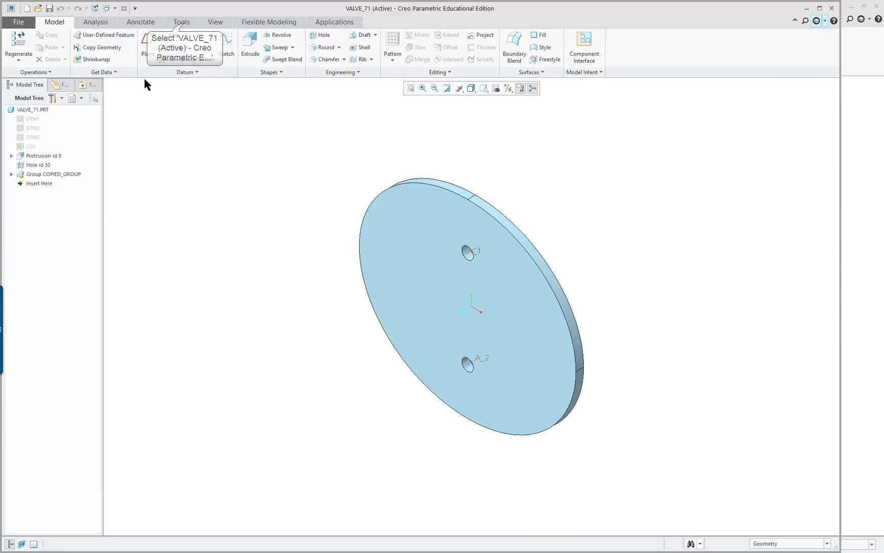
click(181, 22)
click(68, 50)
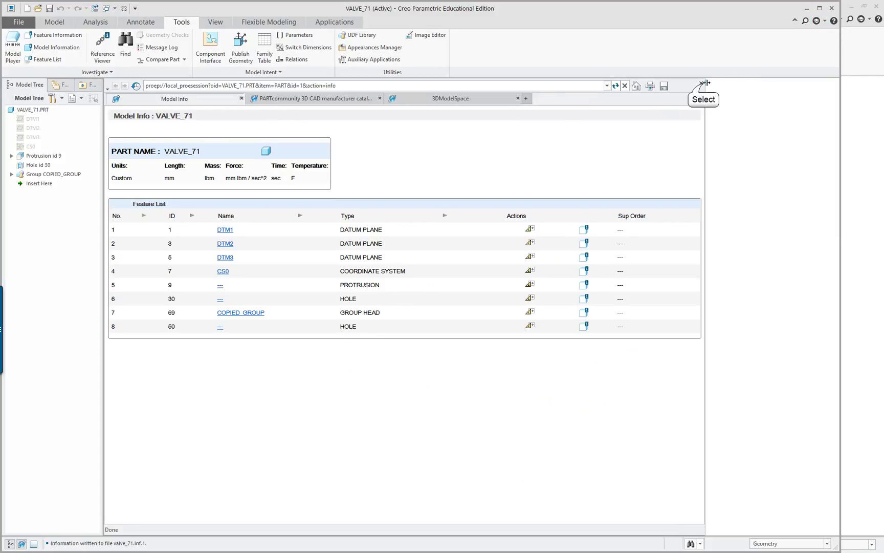
click(701, 84)
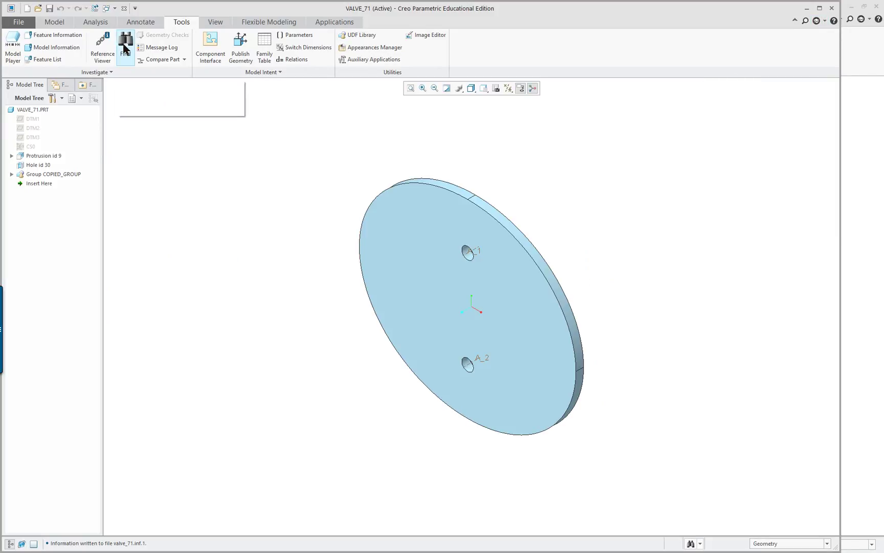
click(124, 10)
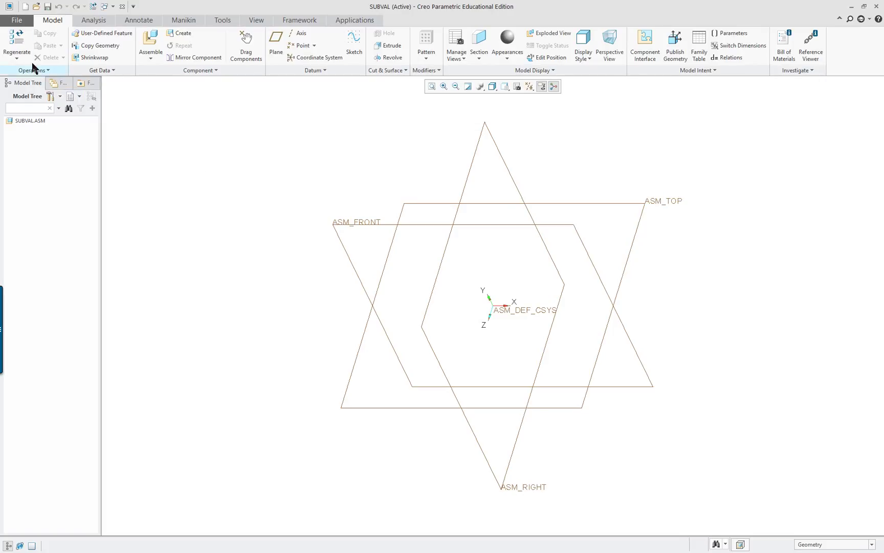
- Switch SUBVAL to millimeter Newton Second (mmNs) units, keeping dimension values unchanged
click(16, 22)
click(28, 157)
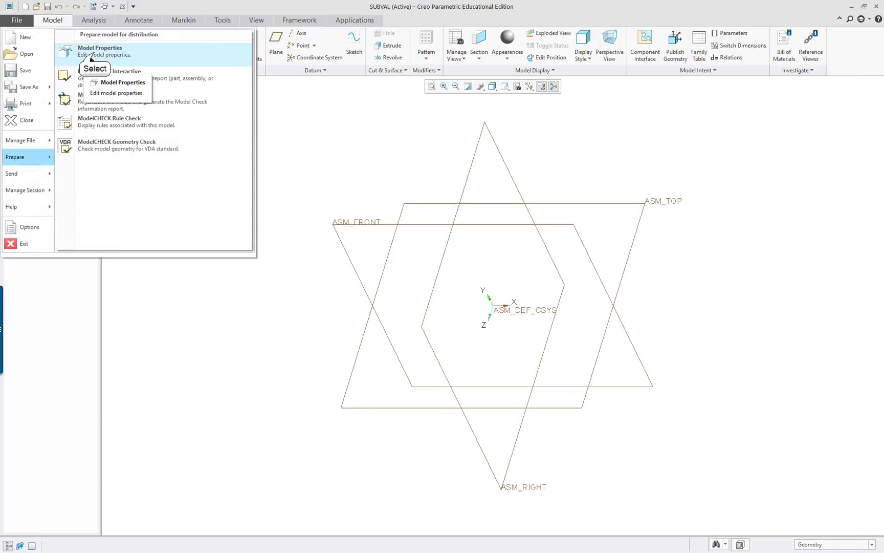
click(91, 54)
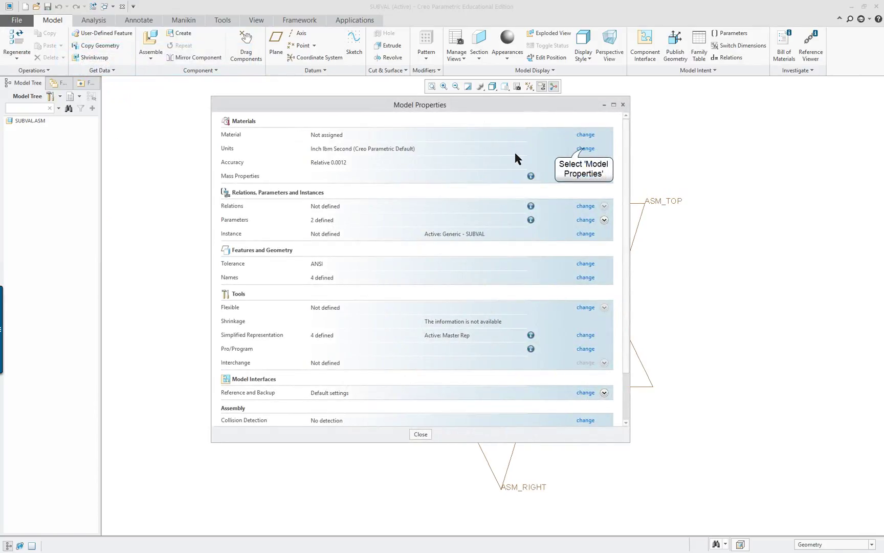
click(585, 149)
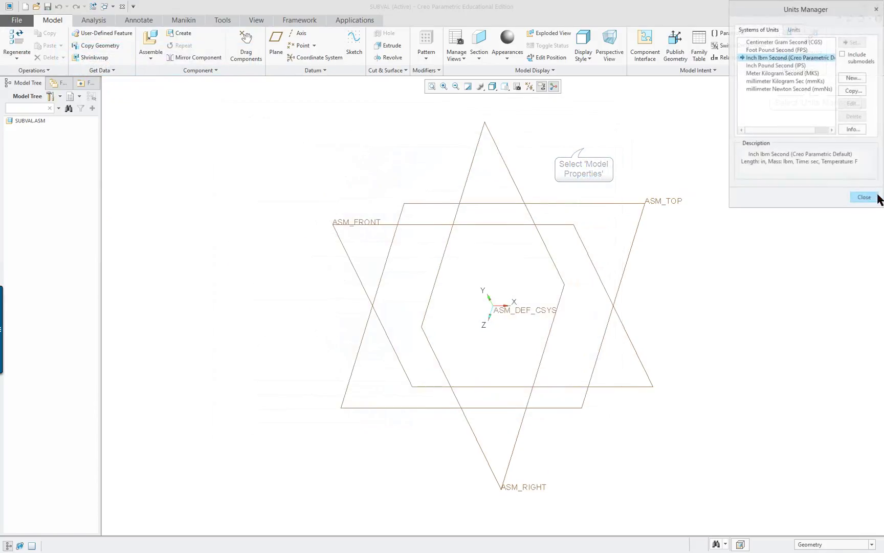
click(816, 89)
click(853, 42)
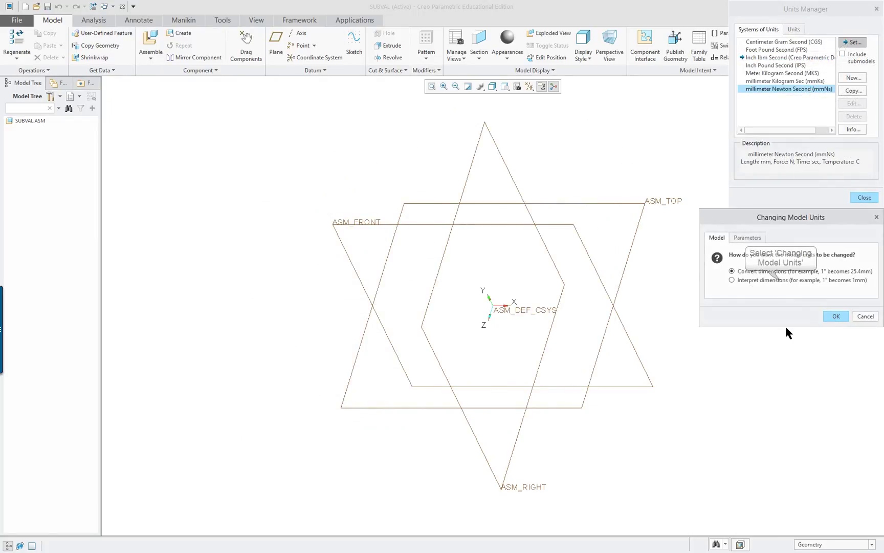
click(768, 280)
click(836, 316)
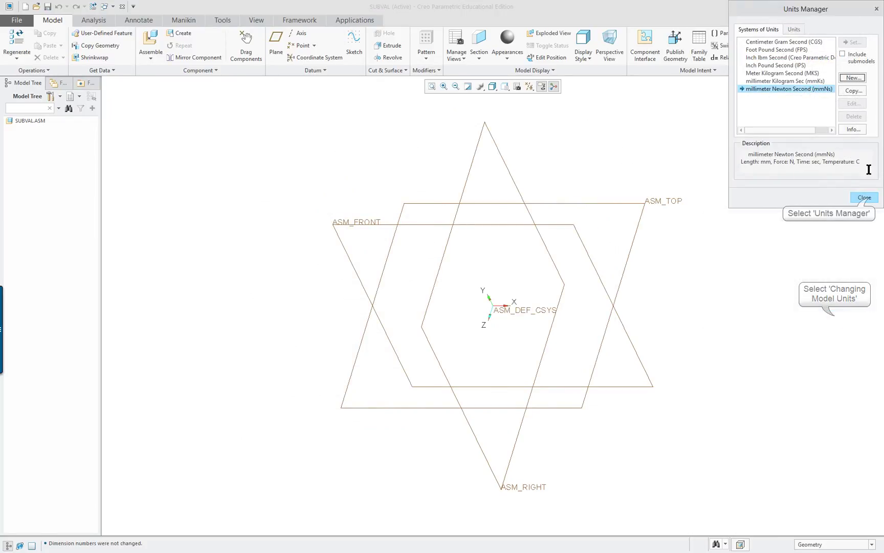
click(865, 198)
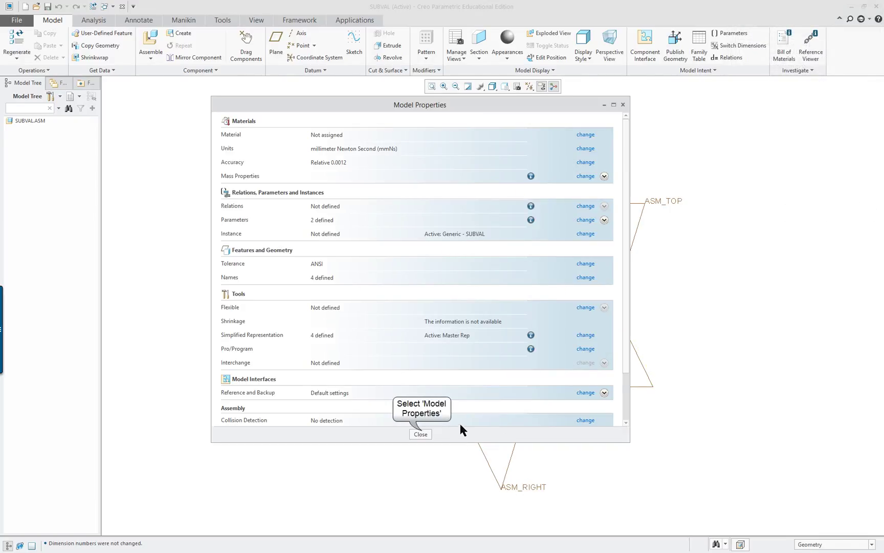
click(420, 434)
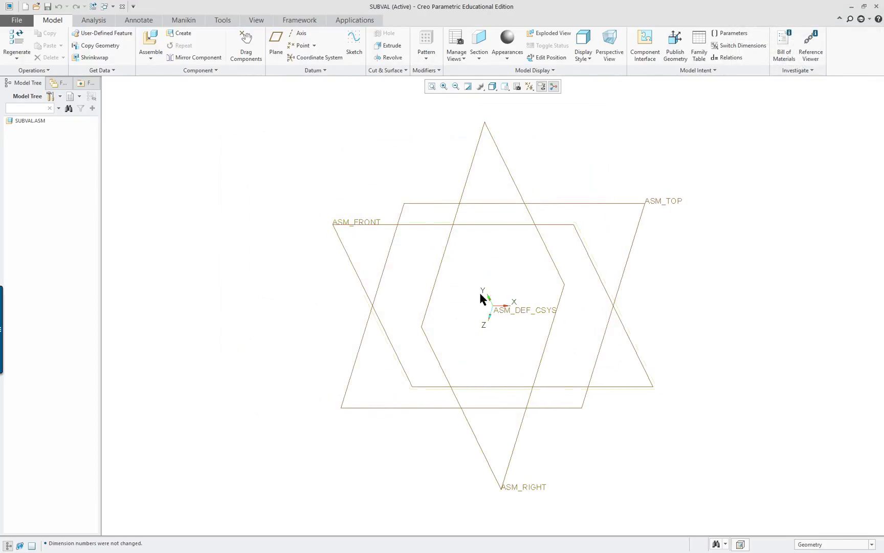
- Assemble shaft_71.prt into SUBVAL using the Default constraint
right_click(287, 201)
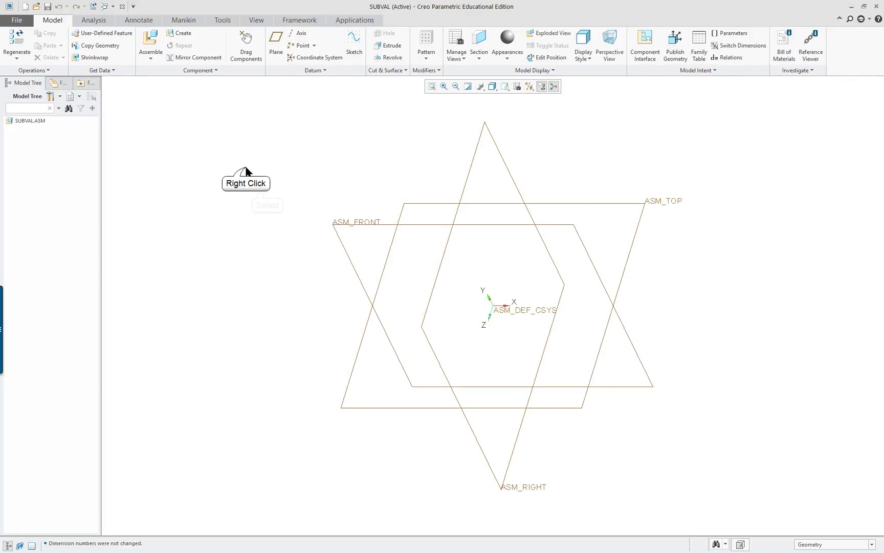
click(266, 190)
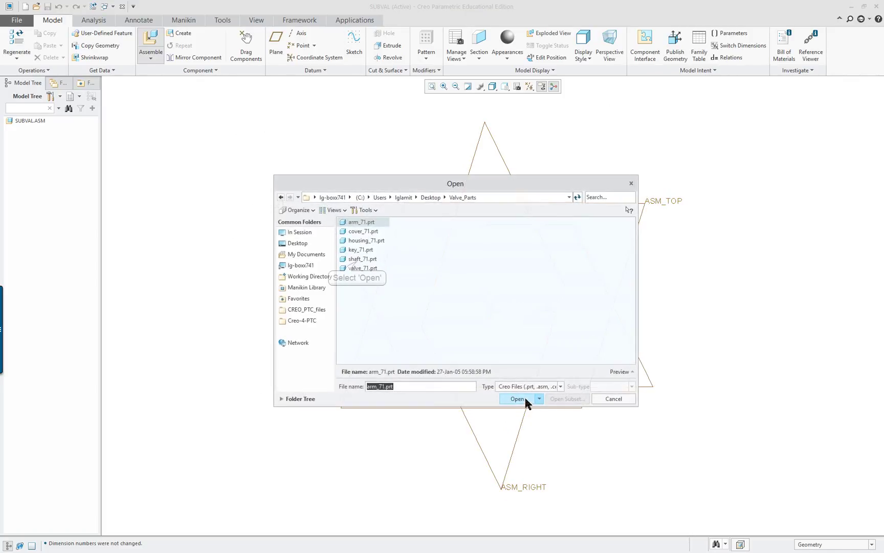
click(360, 259)
click(621, 372)
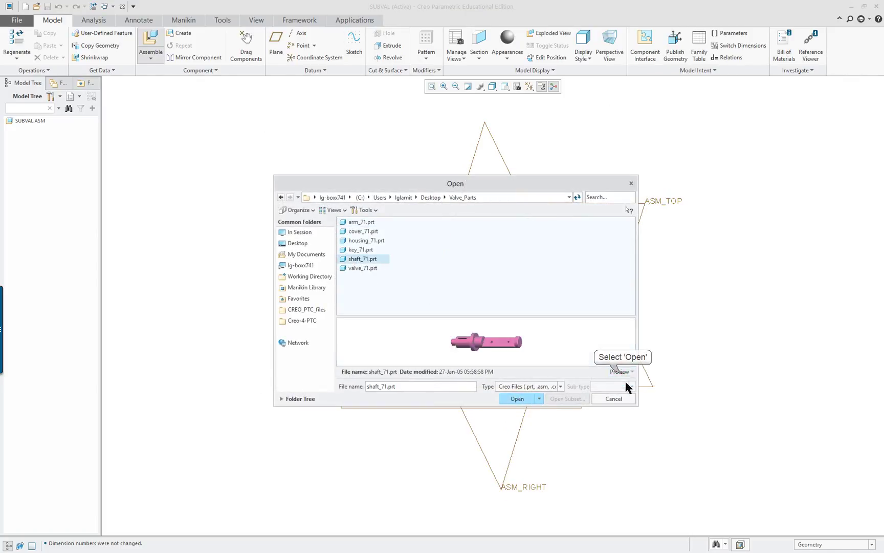
drag(640, 407, 742, 490)
drag(542, 176, 543, 82)
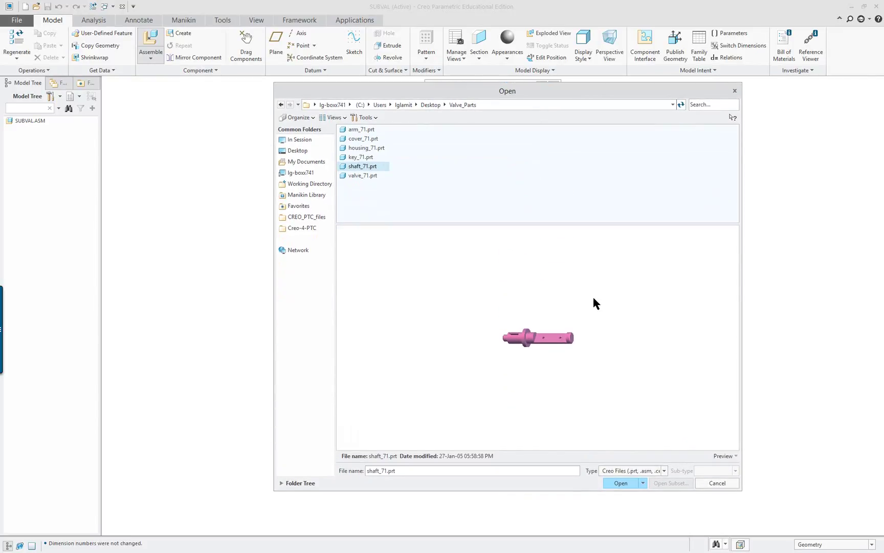
click(625, 483)
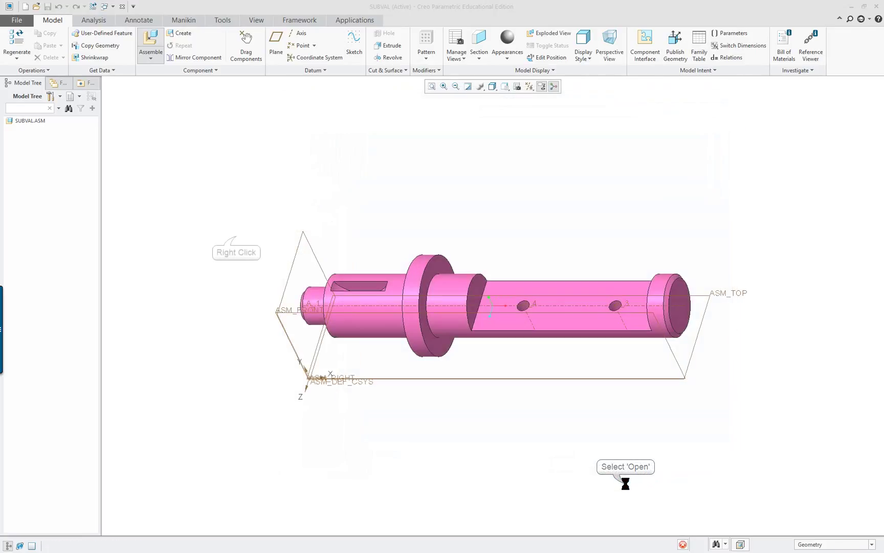
right_click(237, 239)
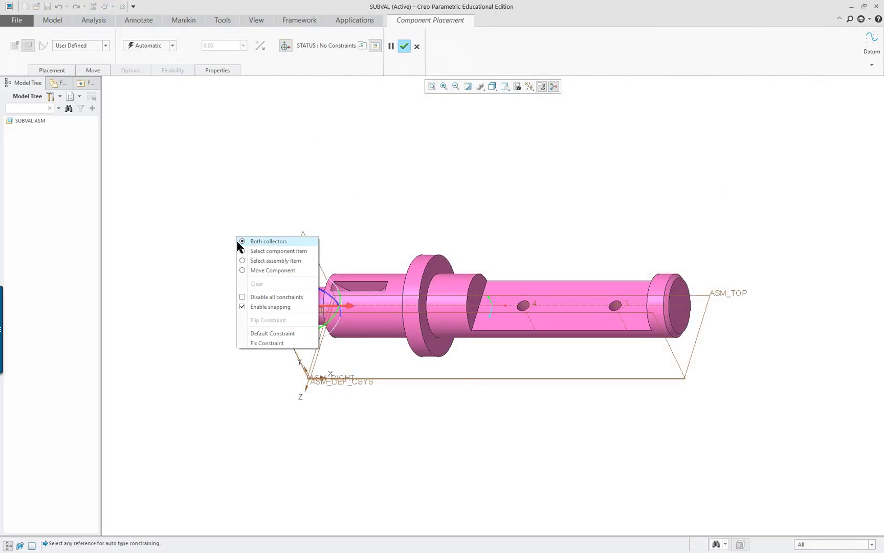
click(273, 333)
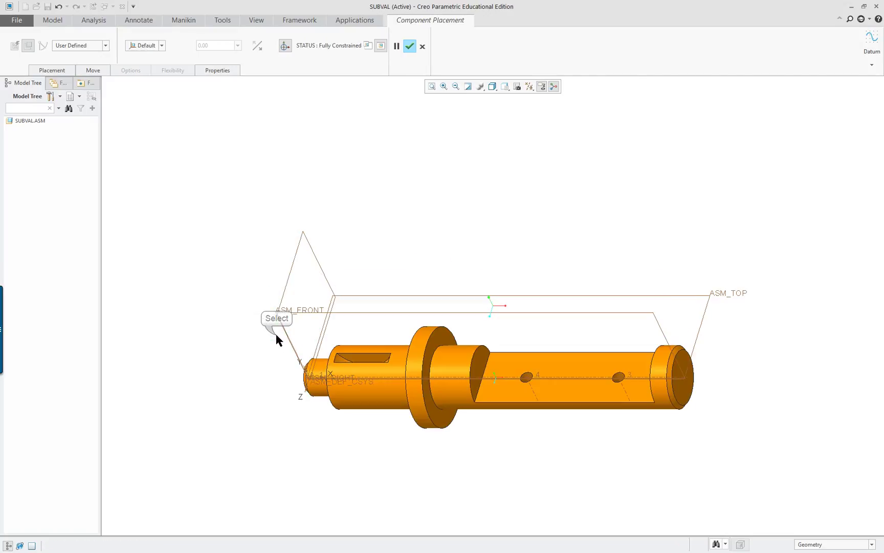
middle_click(420, 286)
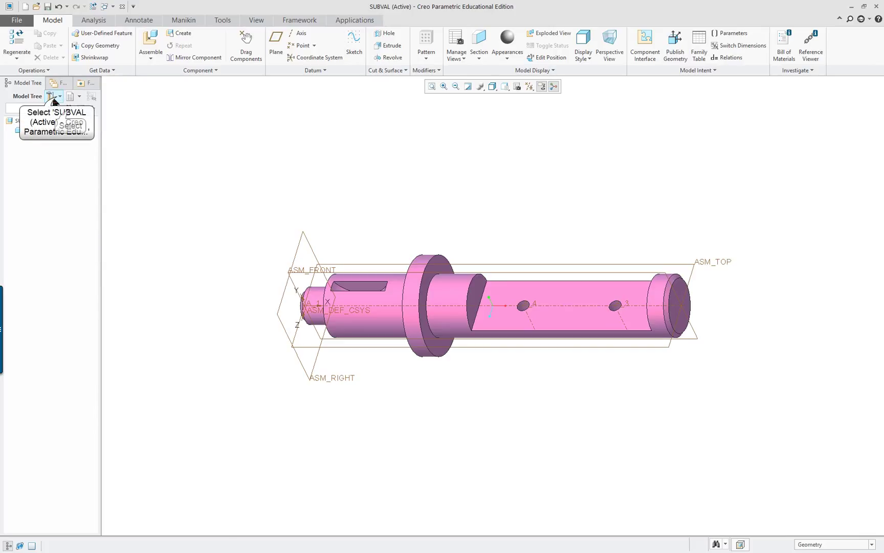
- Enable Features, Copied references, Suppressed objects and Auto round member in the model tree filters
click(53, 96)
click(69, 109)
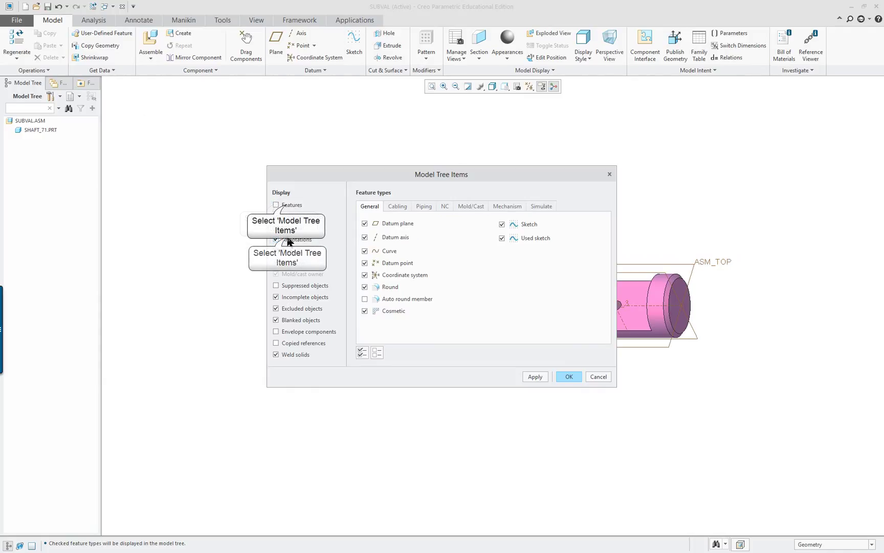
click(286, 205)
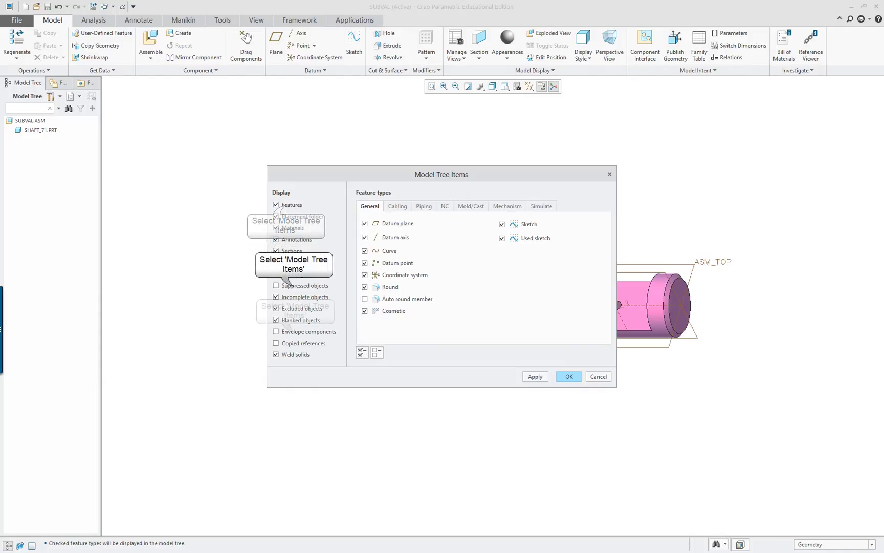
click(297, 346)
click(294, 286)
click(378, 299)
click(535, 377)
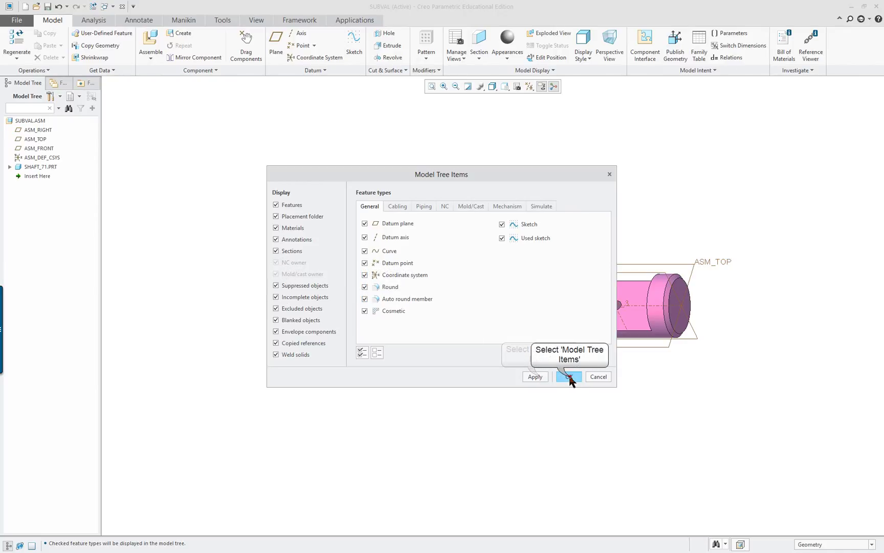
click(569, 376)
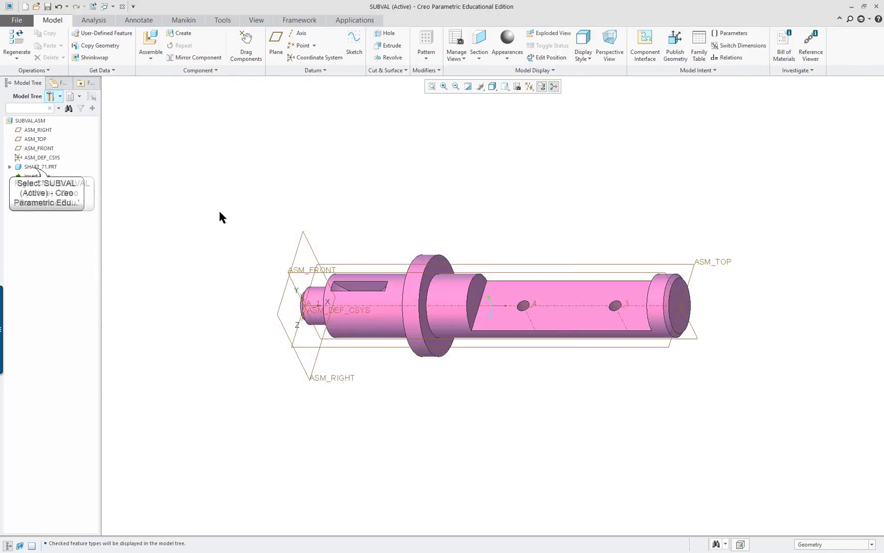
- Open SHAFT_71.PRT in its own window from the model tree
right_click(35, 168)
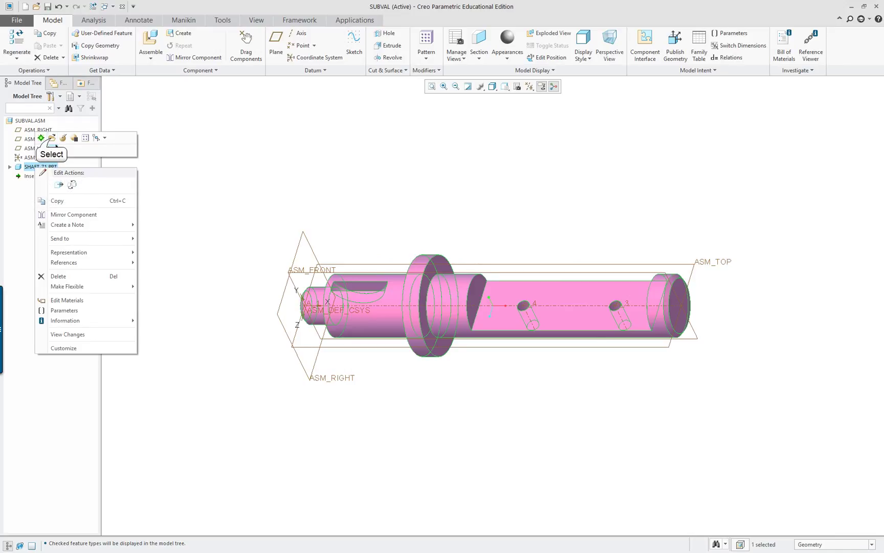
click(51, 139)
click(140, 55)
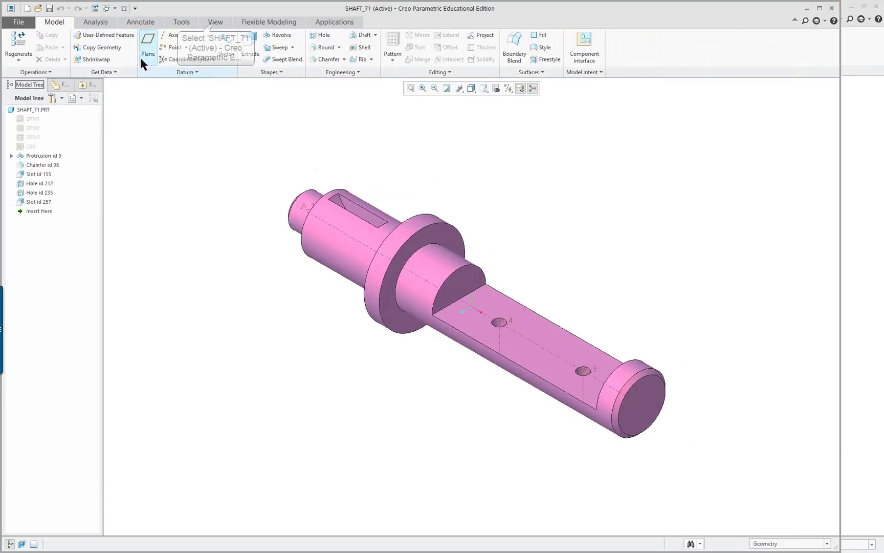
- Apply the ptc-std-gold-polished appearance to the shaft and return to SUBVAL
click(216, 23)
click(103, 54)
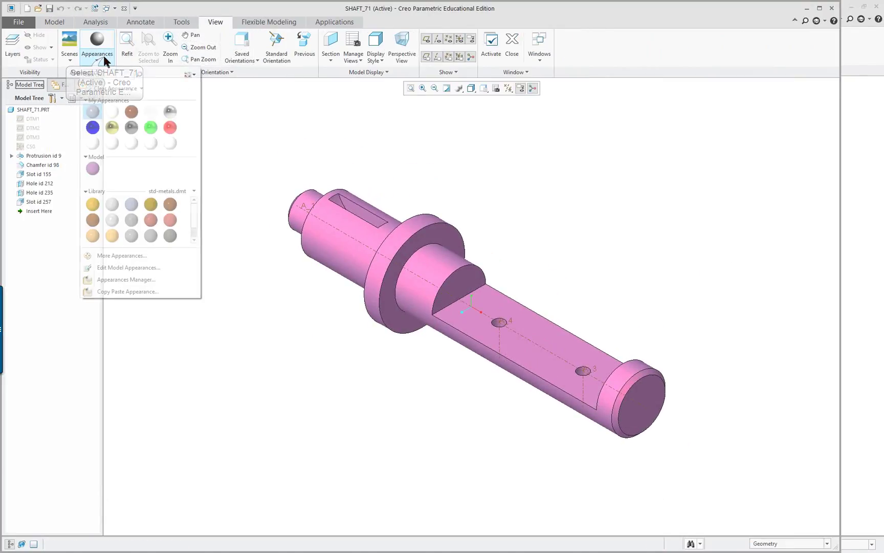
click(112, 235)
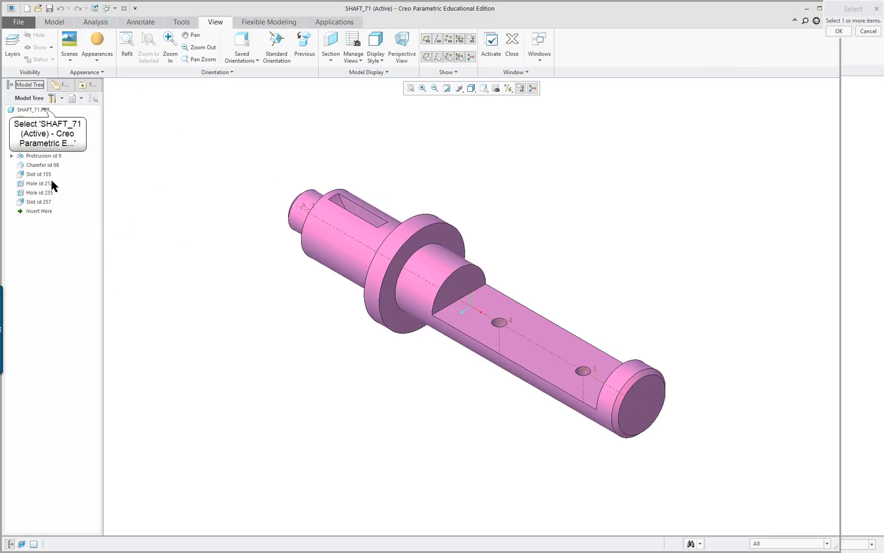
click(34, 109)
click(839, 32)
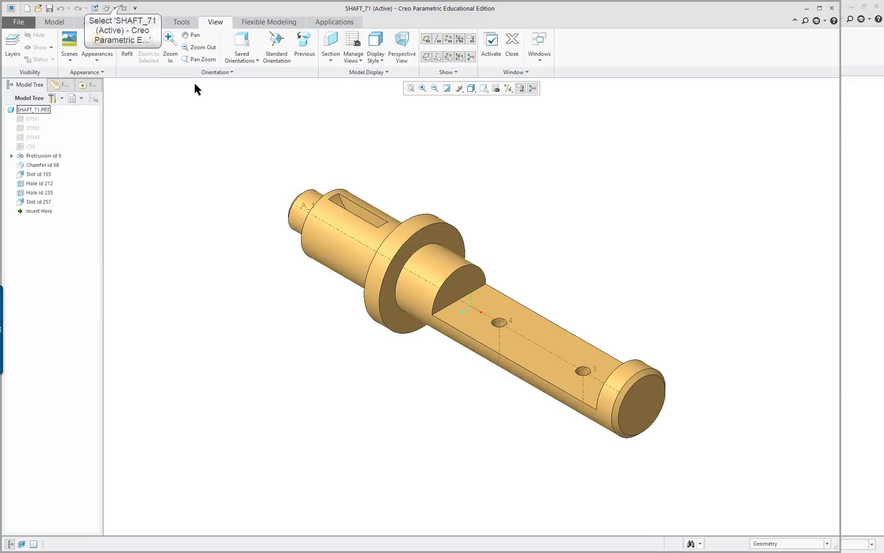
click(115, 8)
click(200, 47)
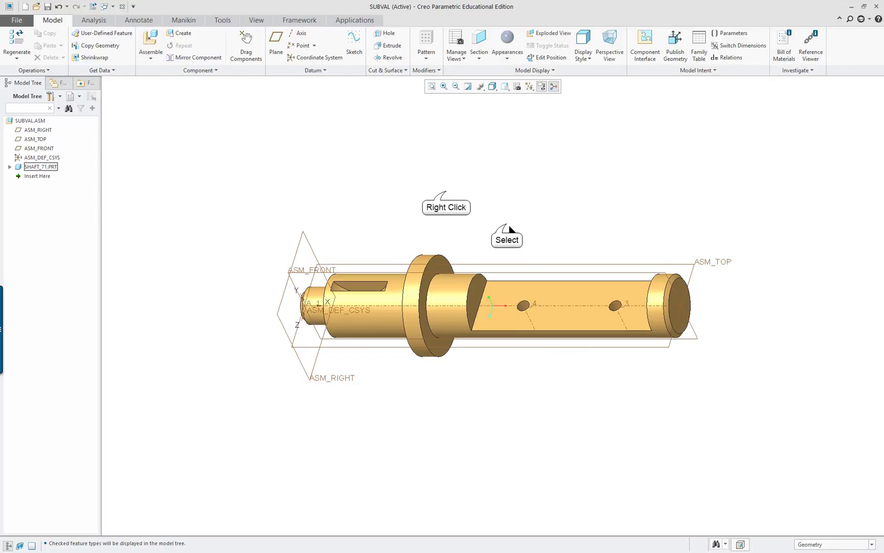
- Bring valve_71.prt into the assembly for placement
right_click(447, 192)
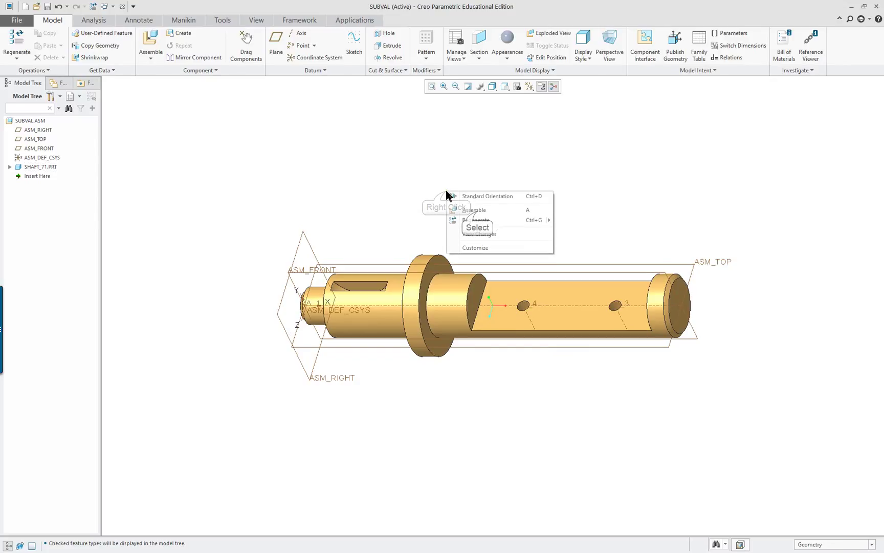
click(475, 208)
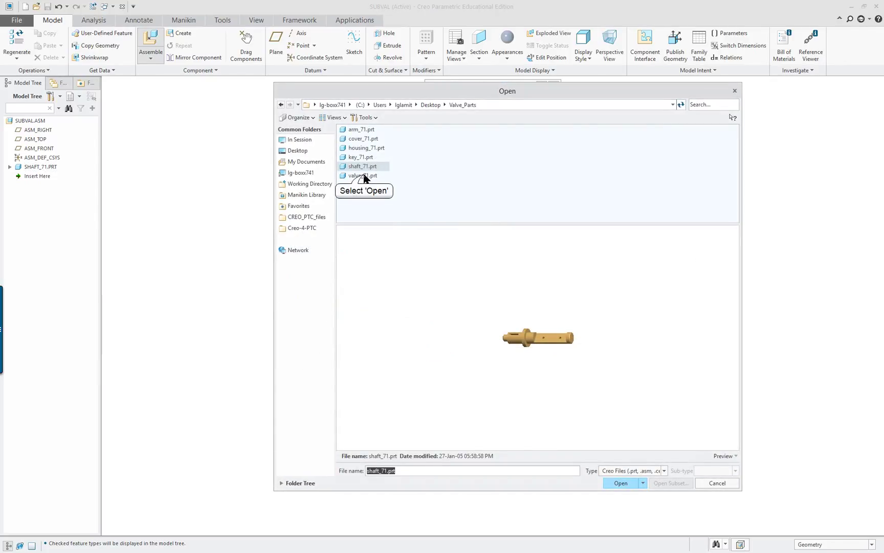
click(363, 175)
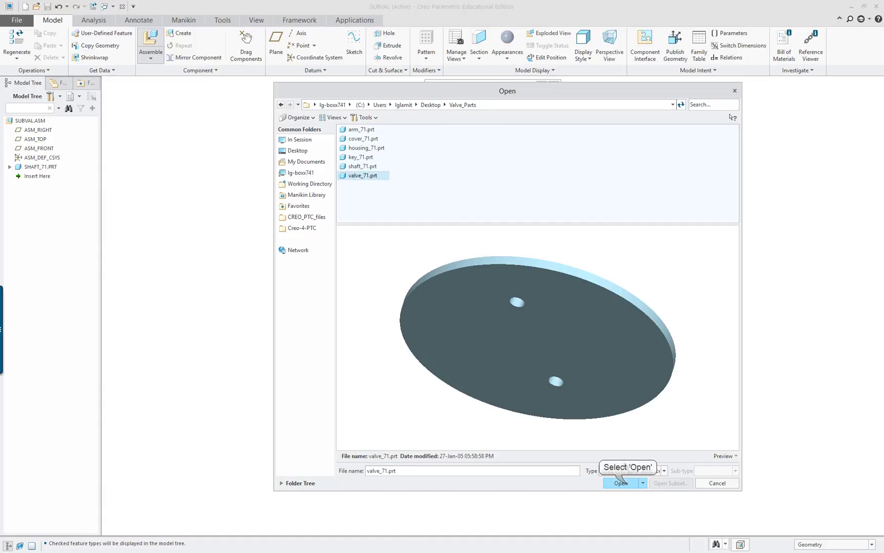
click(620, 482)
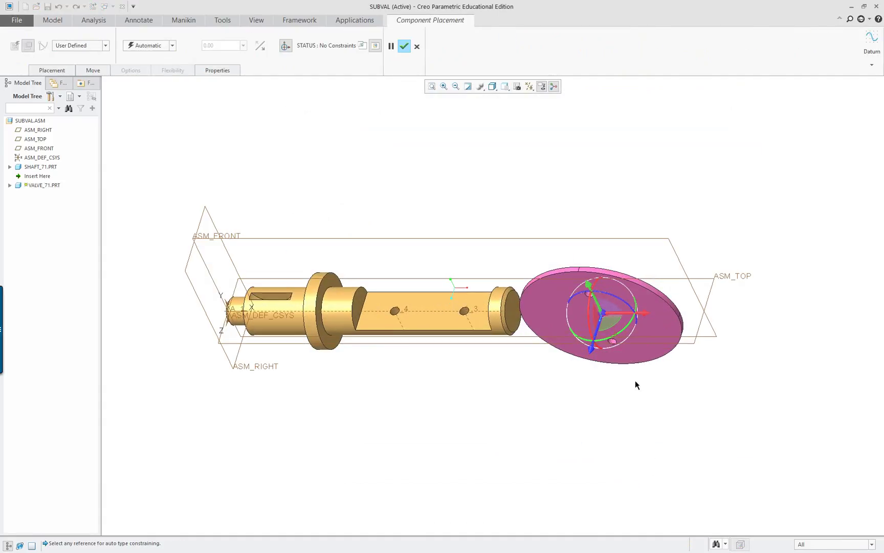
- Make the valve disc face Coincident with the shaft's flat face
click(654, 302)
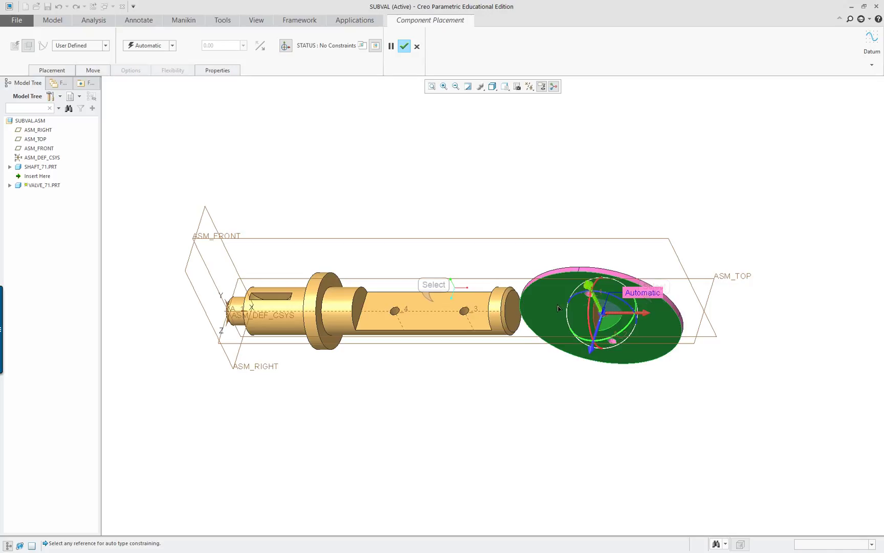
click(434, 305)
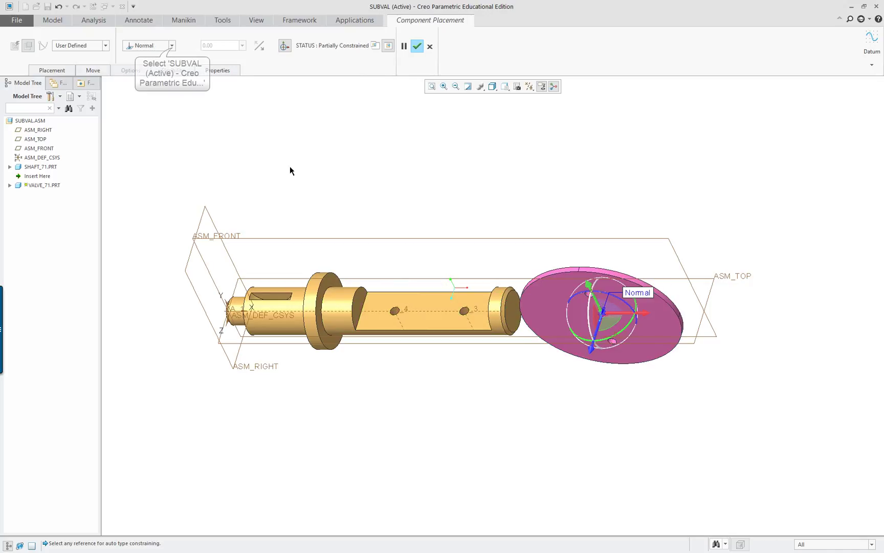
click(172, 45)
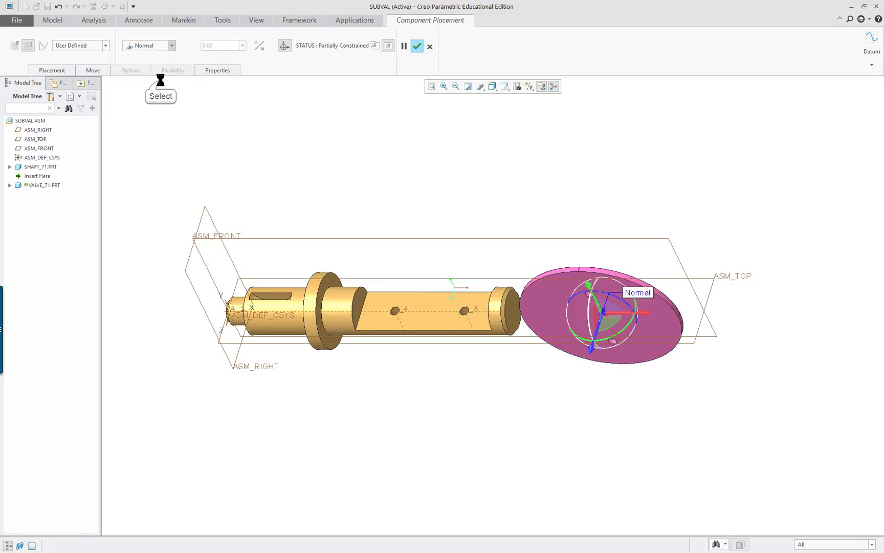
click(154, 80)
- Align the valve's upper hole with the shaft hole, then select the lower hole
scroll(621, 316, down, 2)
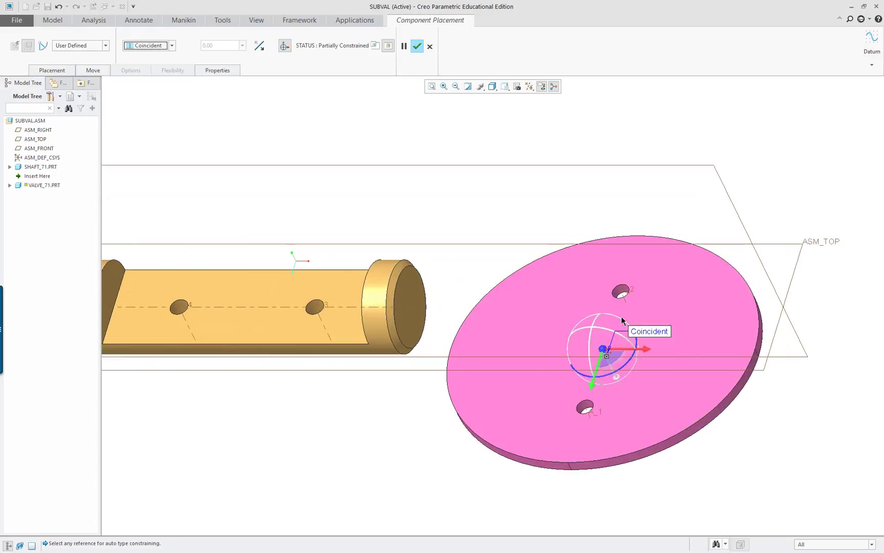
scroll(622, 291, down, 3)
click(624, 288)
scroll(520, 290, up, 4)
scroll(245, 332, down, 3)
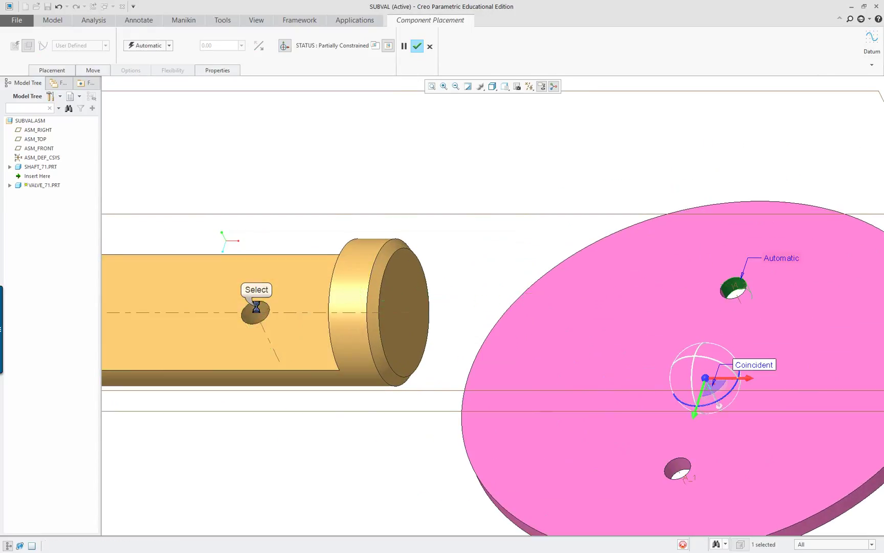
click(256, 307)
scroll(266, 368, up, 3)
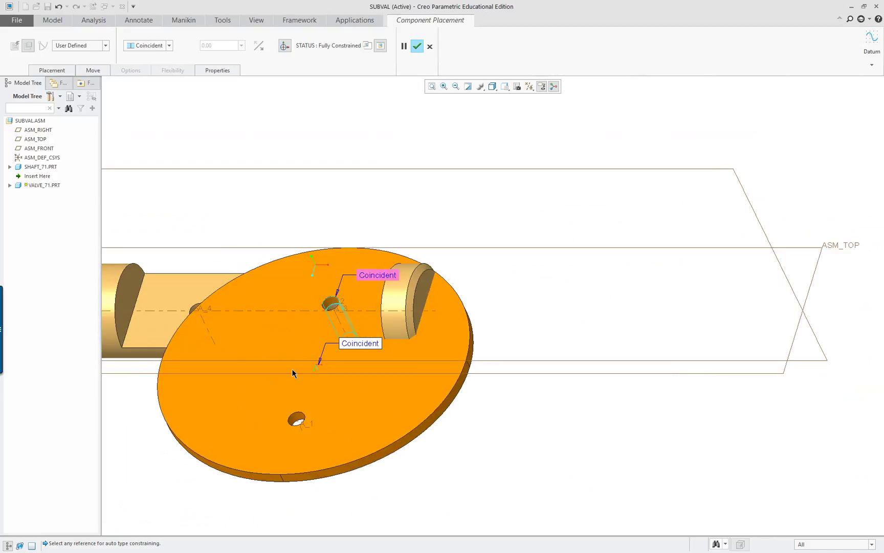
scroll(136, 407, down, 2)
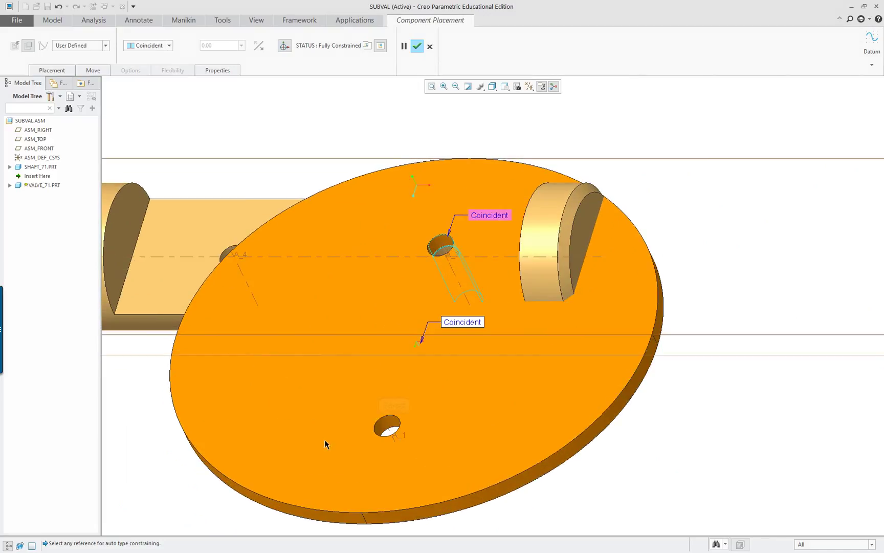
click(395, 425)
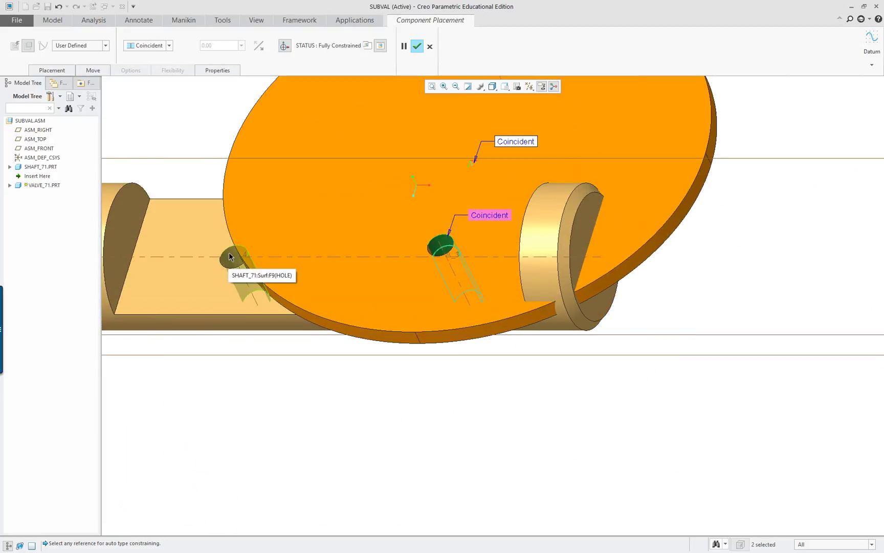
scroll(339, 397, up, 5)
- Add another valve-to-shaft hole constraint and review the placement constraint list
right_click(339, 397)
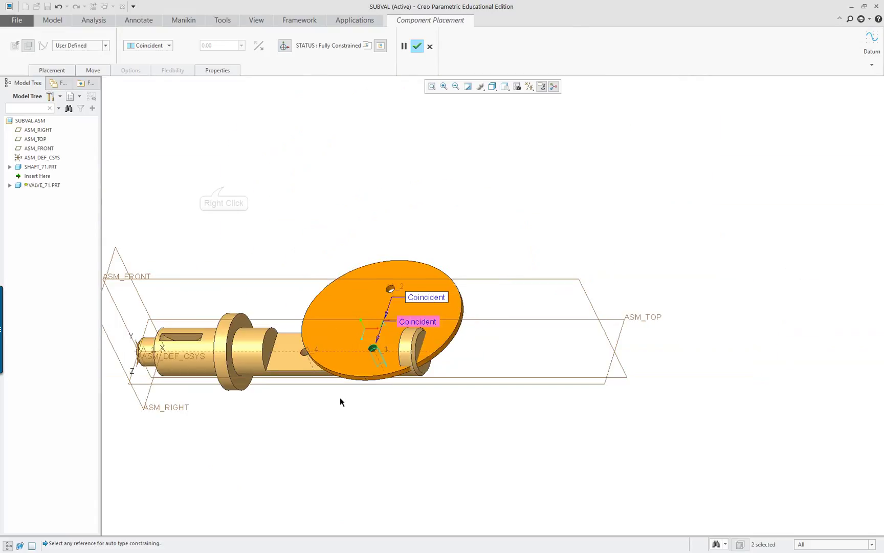
click(262, 282)
scroll(336, 288, down, 3)
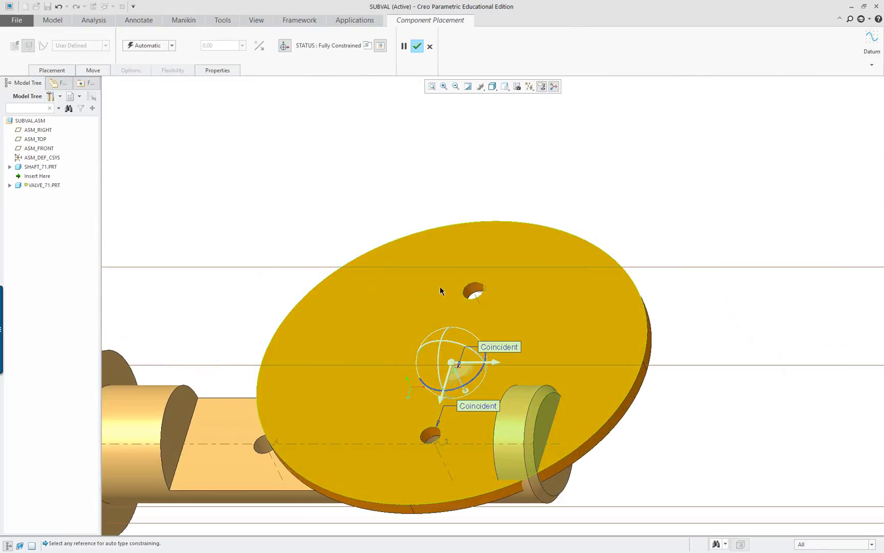
click(469, 296)
click(257, 450)
click(260, 450)
scroll(312, 445, up, 3)
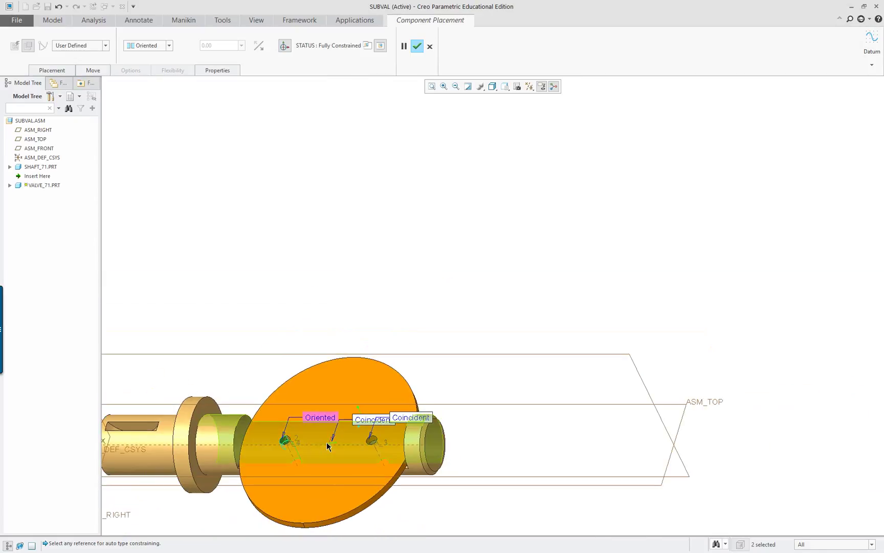
click(48, 70)
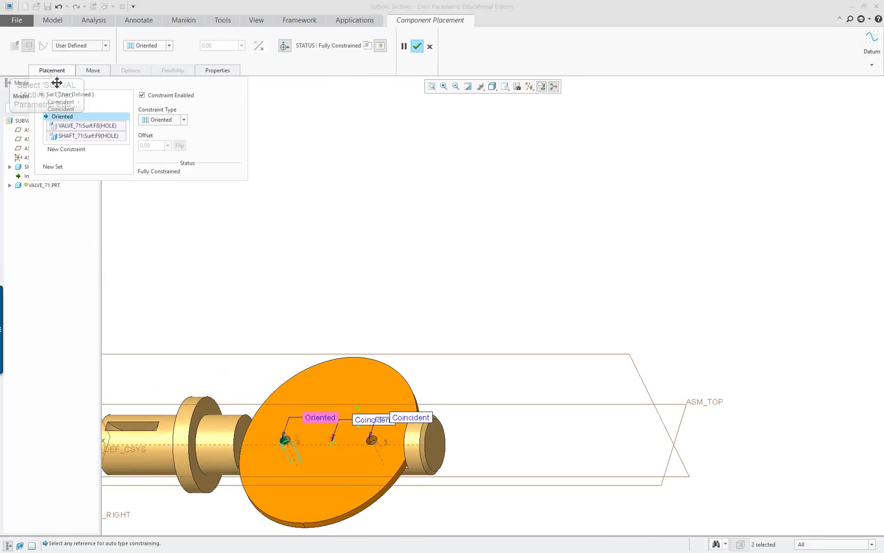
- Finish placing the valve, fit the view, and load arm_71.prt into the assembly
middle_click(271, 226)
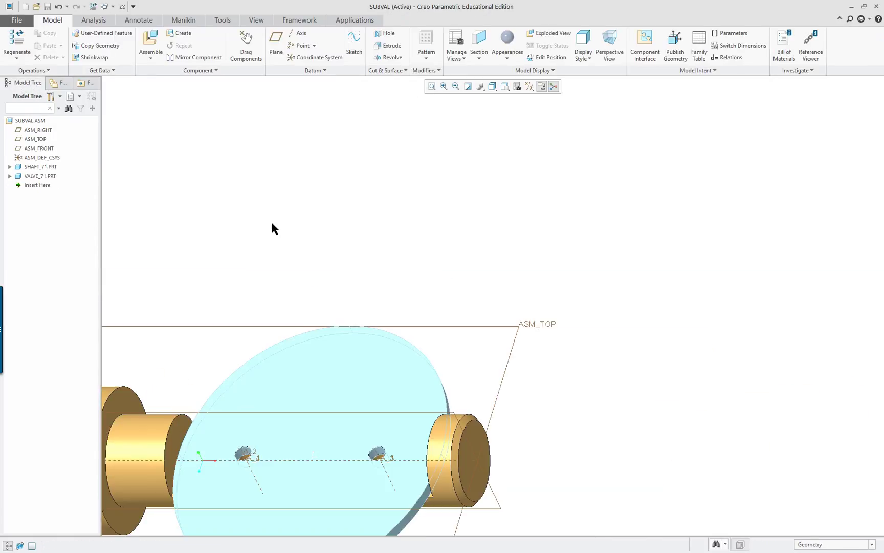
click(431, 86)
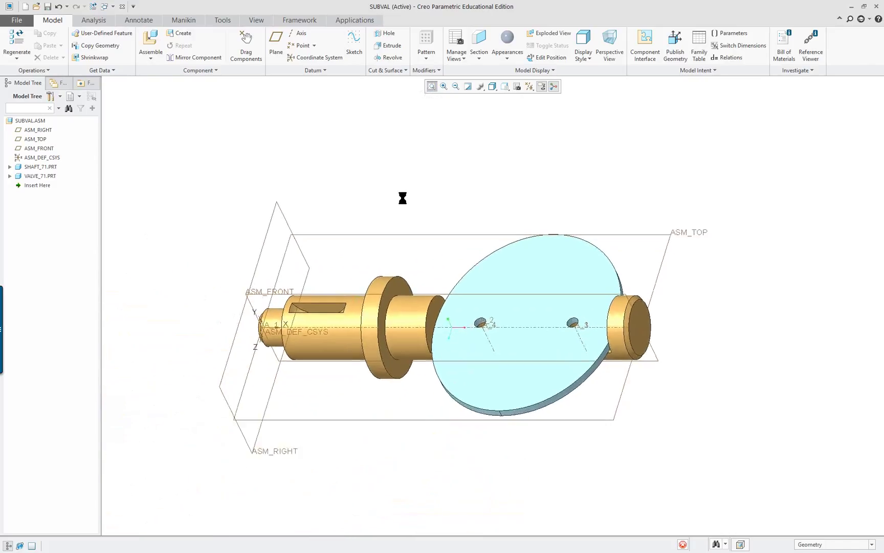
right_click(377, 260)
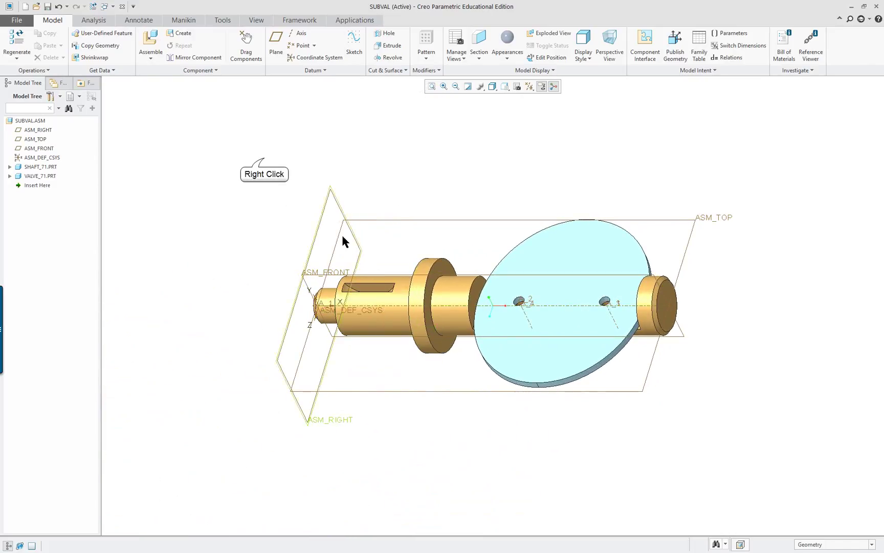
right_click(264, 162)
click(279, 176)
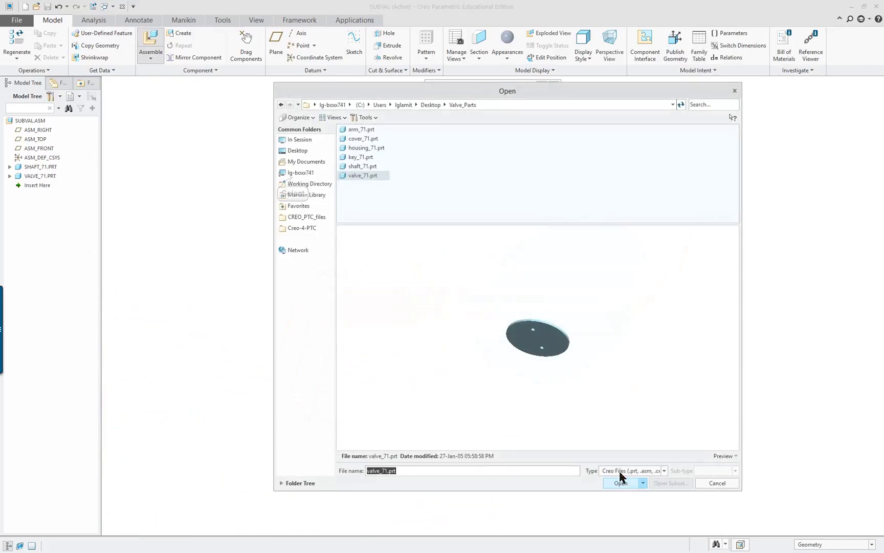
double_click(361, 130)
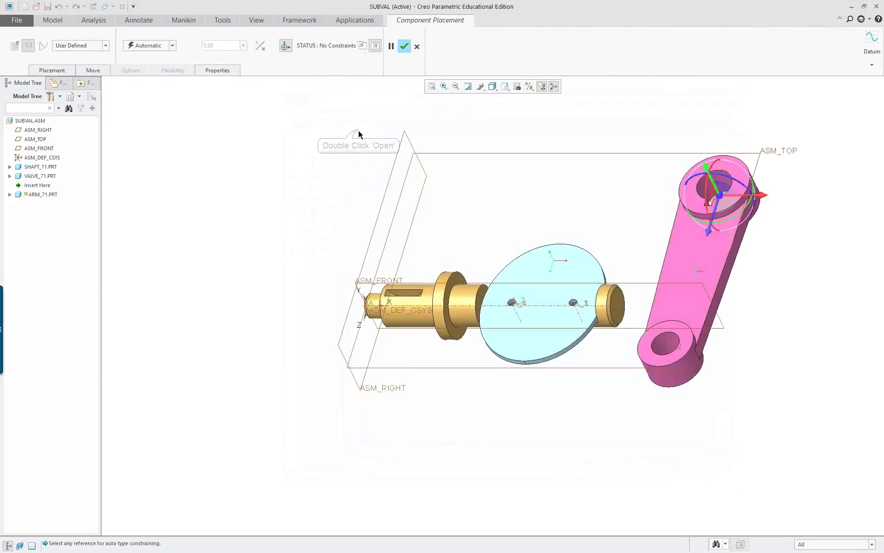
- Make the arm bore Coincident with the shaft cylinder and slide the arm to the shaft's left end
scroll(722, 188, down, 3)
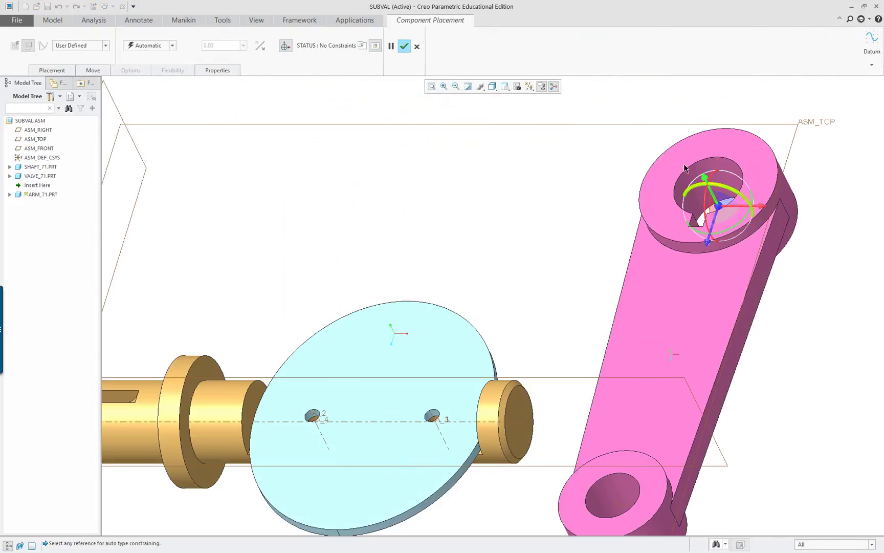
click(725, 166)
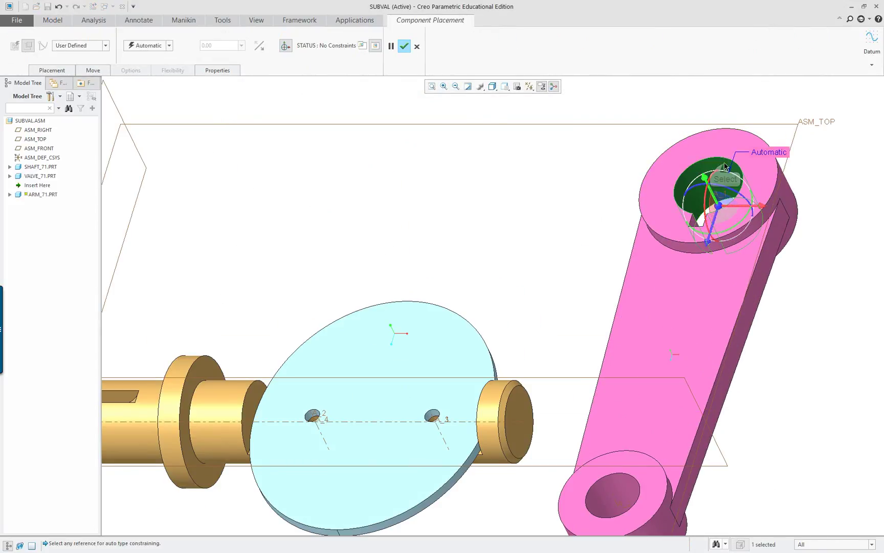
scroll(348, 359, up, 2)
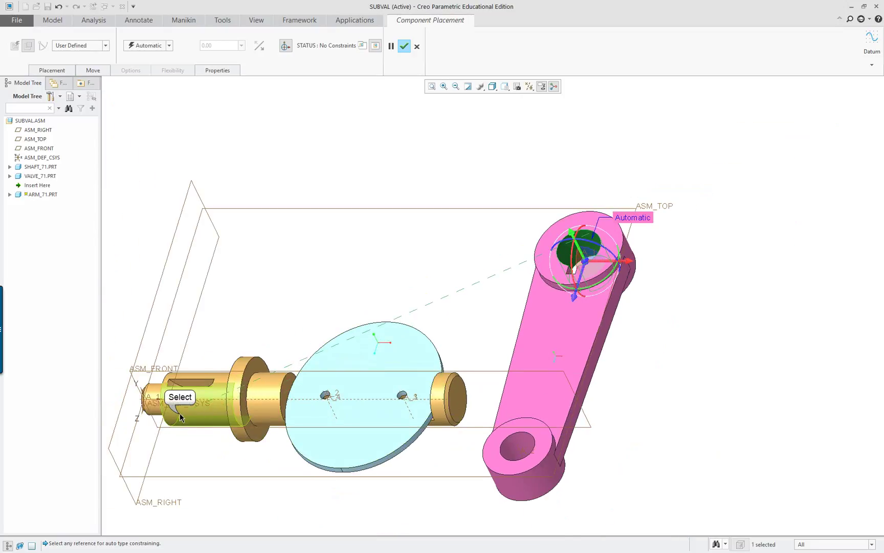
click(215, 413)
scroll(335, 184, up, 2)
scroll(158, 442, down, 5)
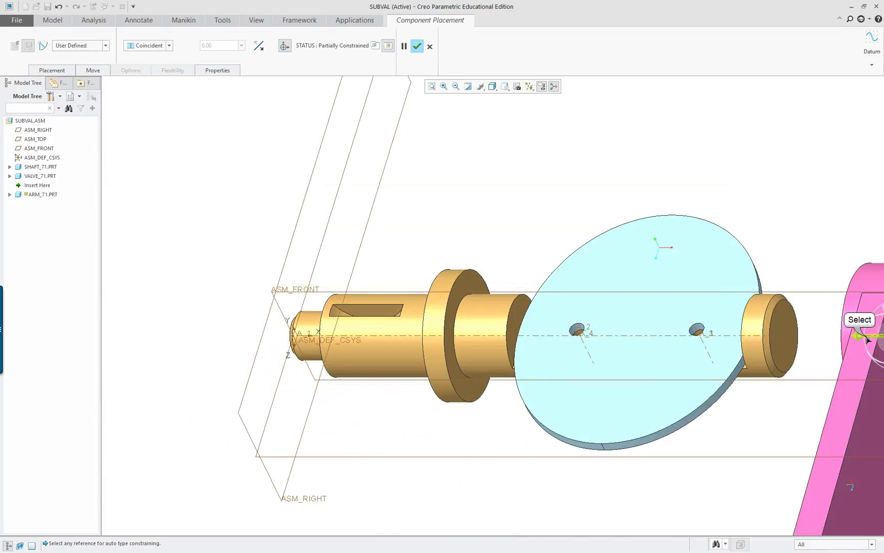
drag(864, 348, 204, 337)
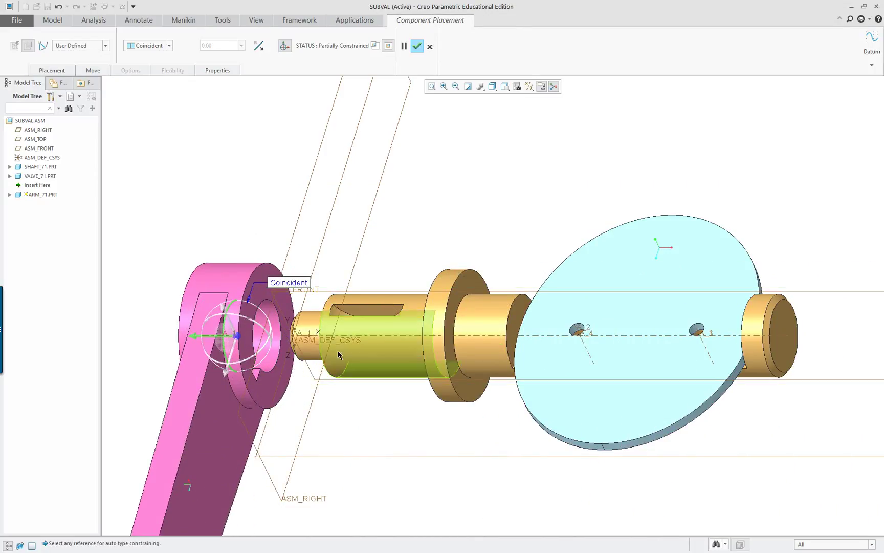
- Constrain the arm's flat slot face Coincident with the shaft's slot surface
click(378, 314)
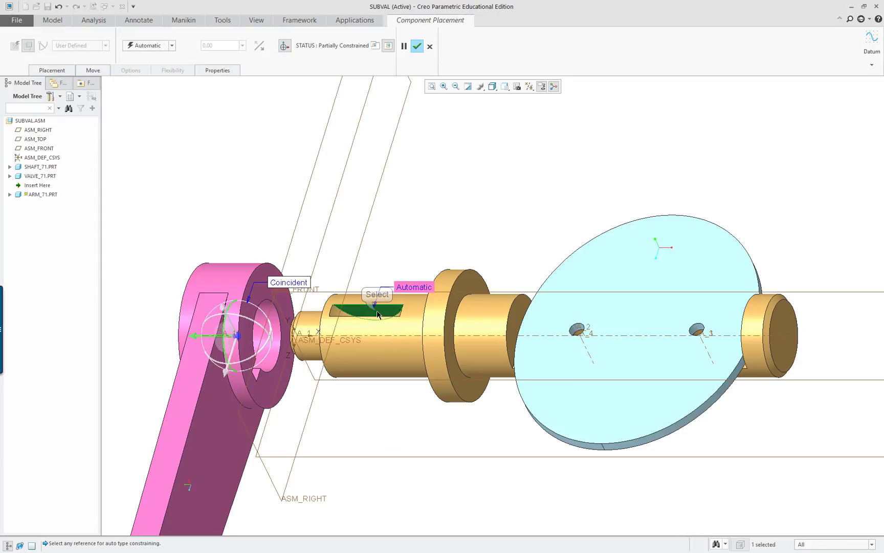
scroll(250, 364, up, 4)
right_click(252, 361)
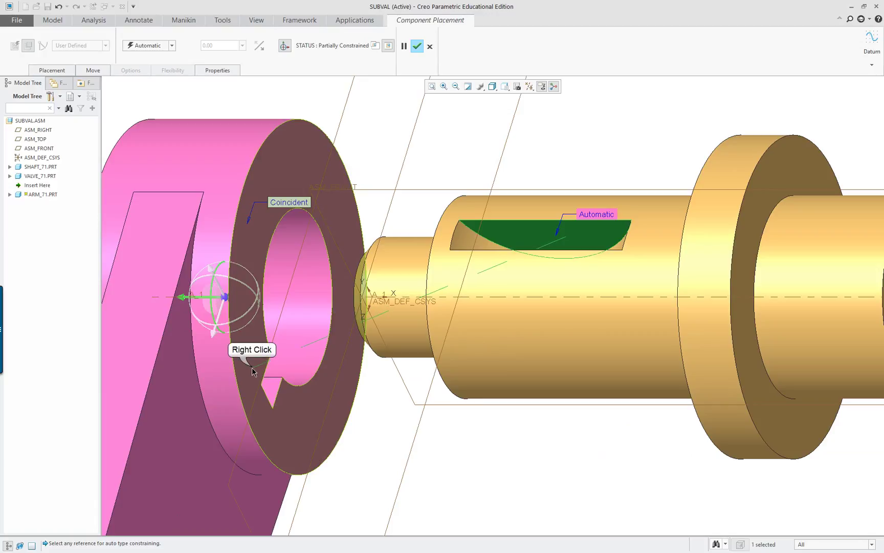
click(251, 365)
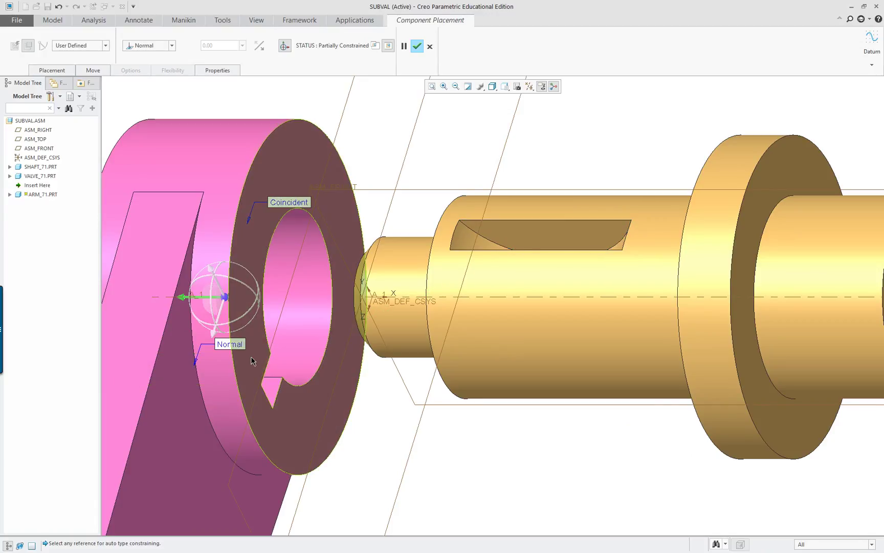
click(170, 96)
click(171, 46)
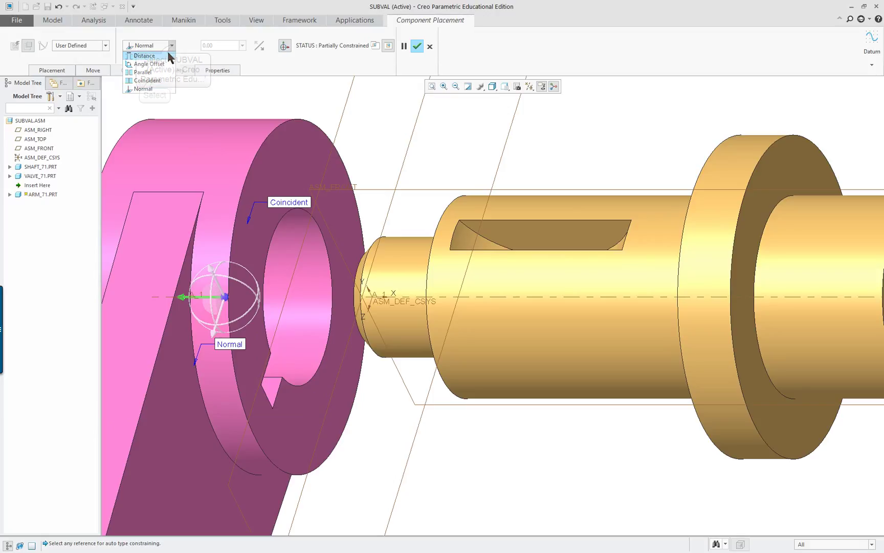
click(152, 80)
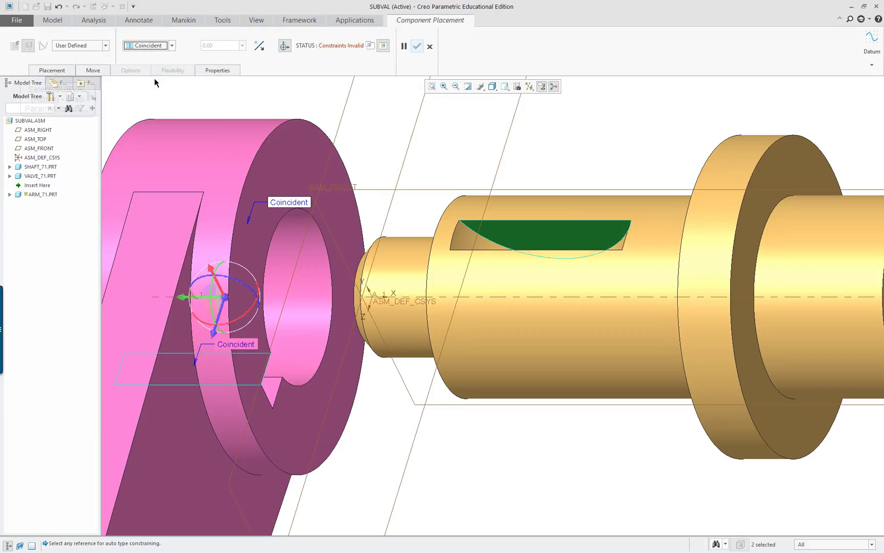
- Change the slot-face constraint to Parallel and flip the arm's orientation
click(58, 75)
click(156, 120)
click(164, 196)
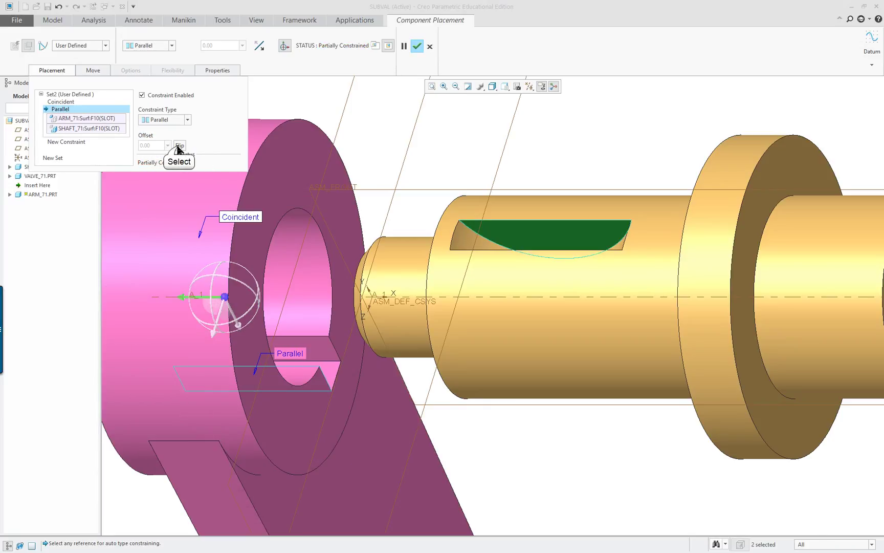
click(179, 145)
scroll(347, 254, down, 3)
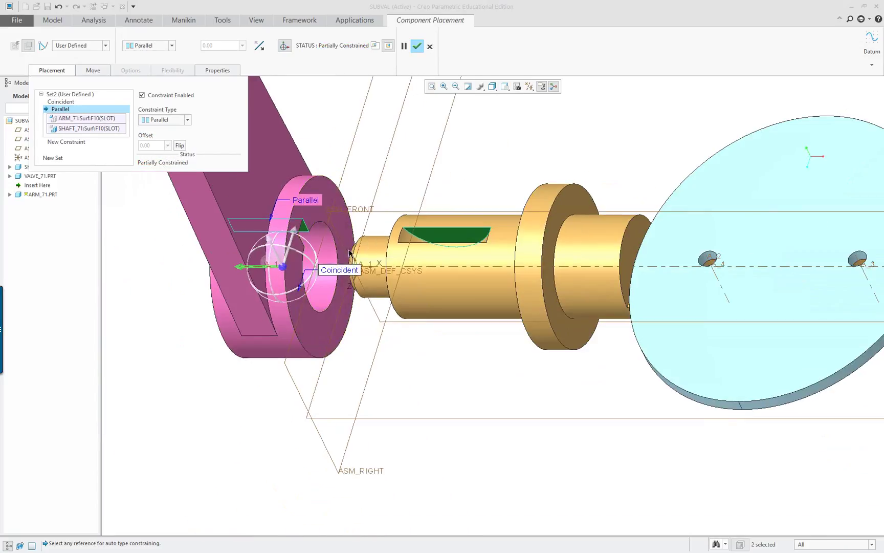
mouse_move(347, 253)
middle_down()
mouse_move(426, 241)
mouse_move(346, 239)
middle_up()
- Add a Distance constraint between the arm's ring face and the shaft shoulder, set to 7.40
click(66, 142)
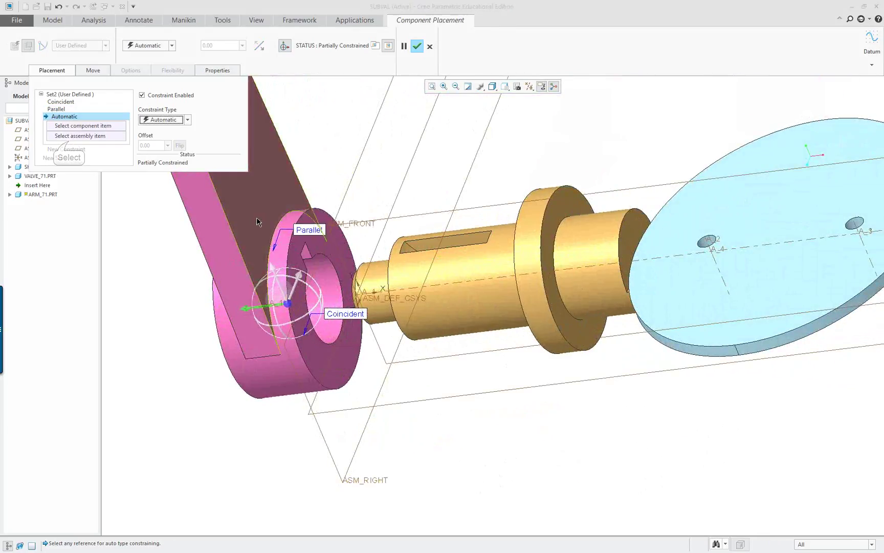
click(340, 237)
middle_drag(427, 283, 519, 290)
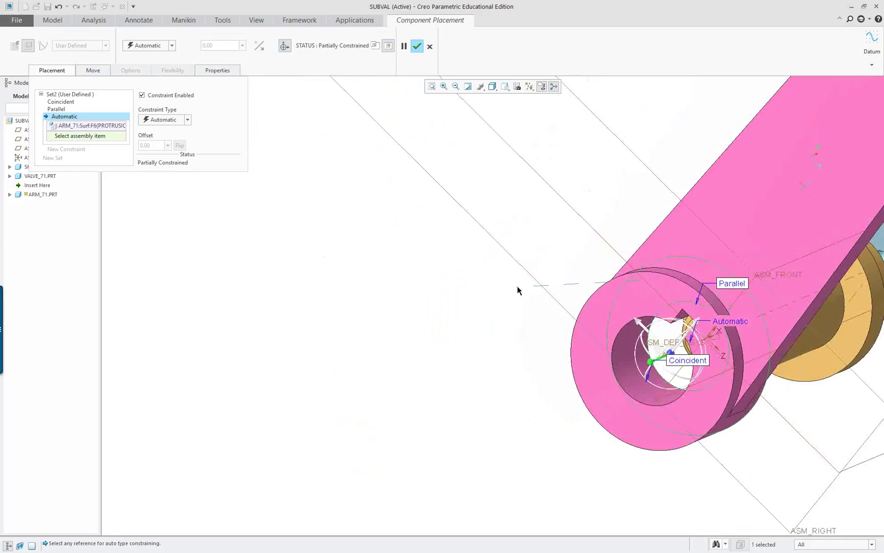
click(830, 362)
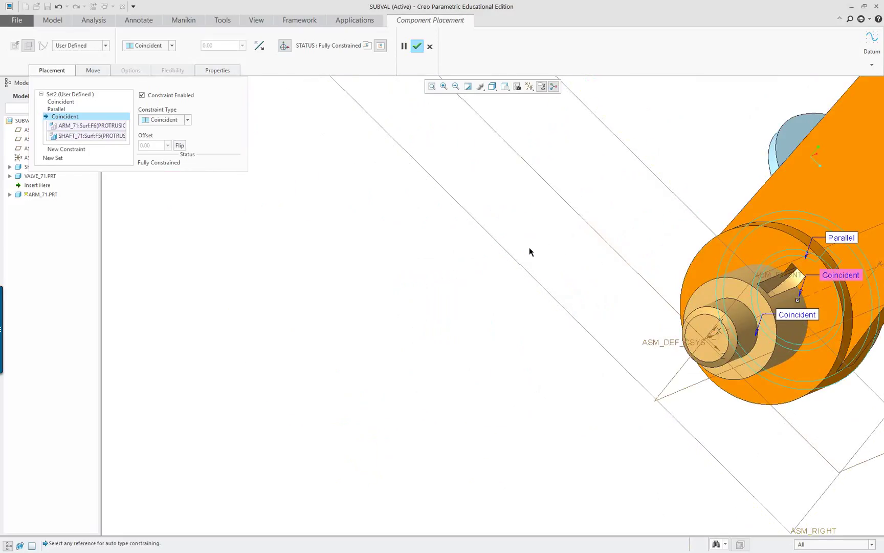
middle_drag(533, 253, 348, 169)
click(182, 120)
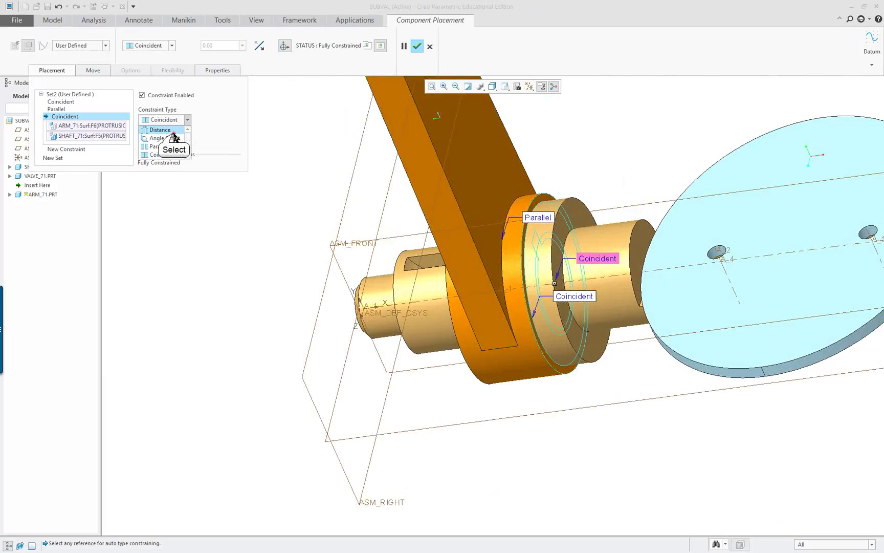
click(163, 130)
drag(555, 283, 514, 285)
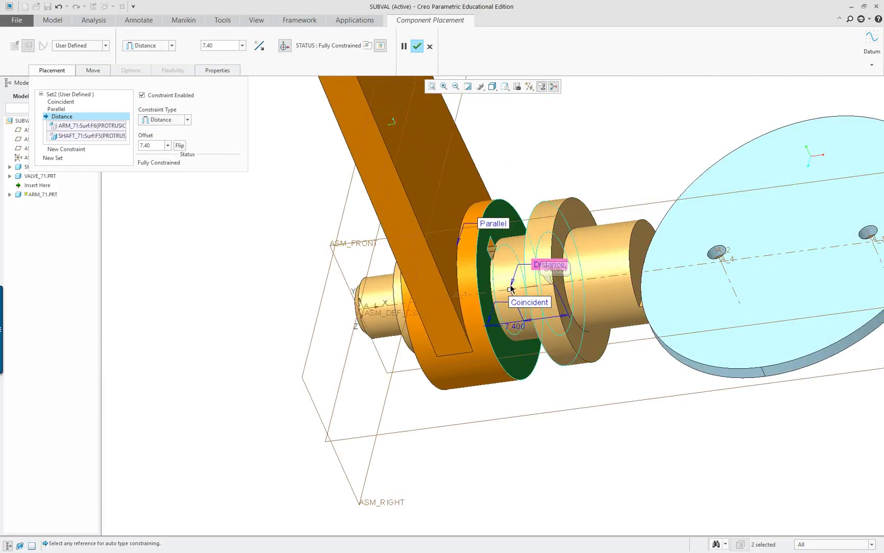
- Switch to a standard side view in hidden-line display with datum planes hidden
click(504, 87)
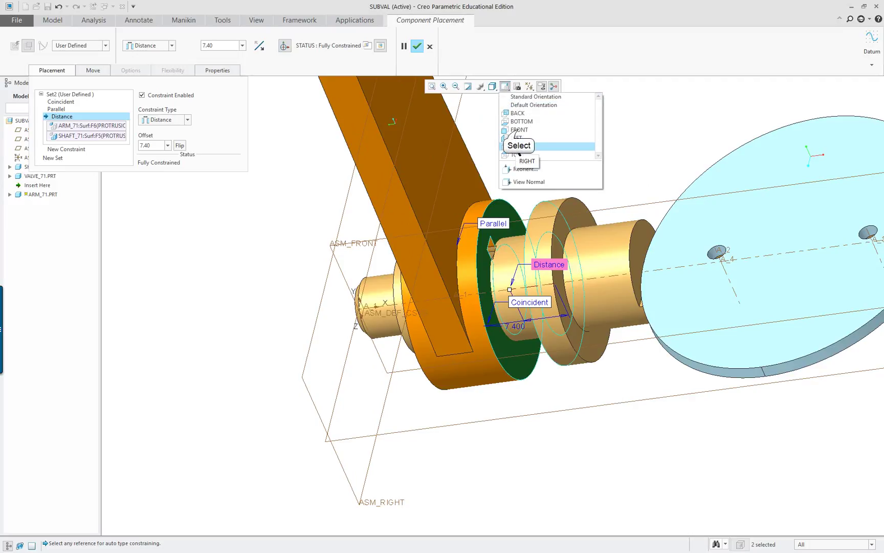
click(513, 137)
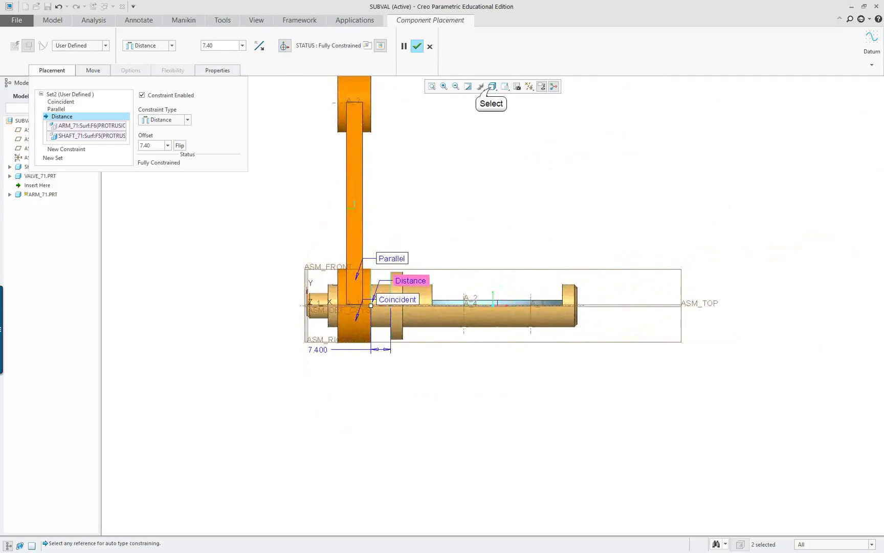
click(489, 88)
click(509, 140)
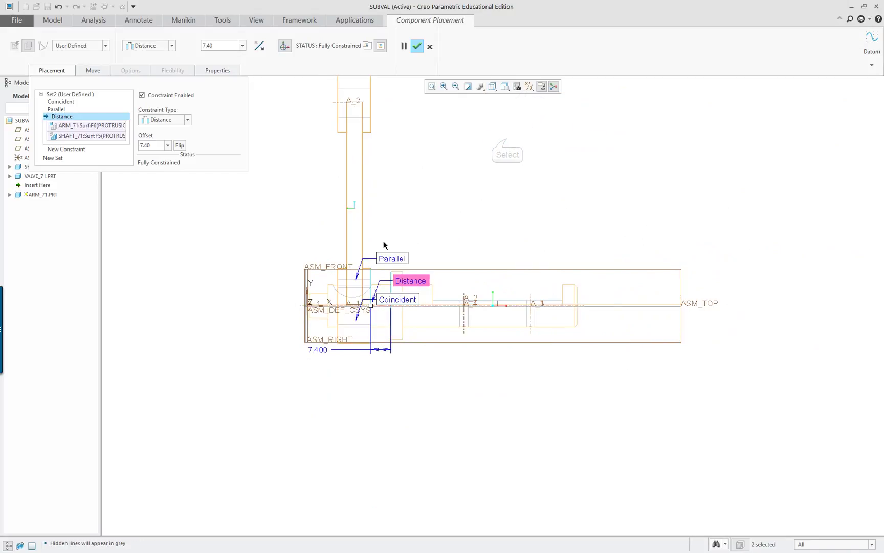
click(529, 86)
click(533, 101)
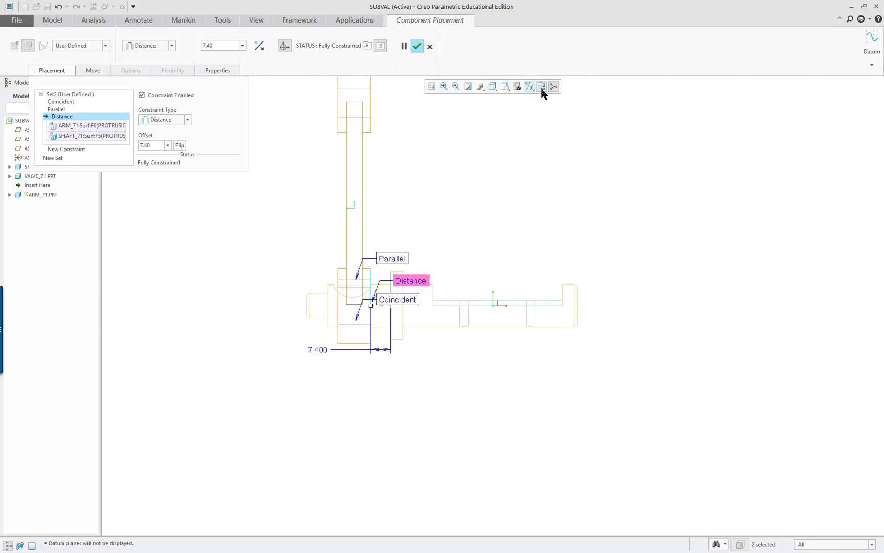
- Adjust the arm's distance offset to 8.40 and finish the placement
scroll(314, 350, up, 5)
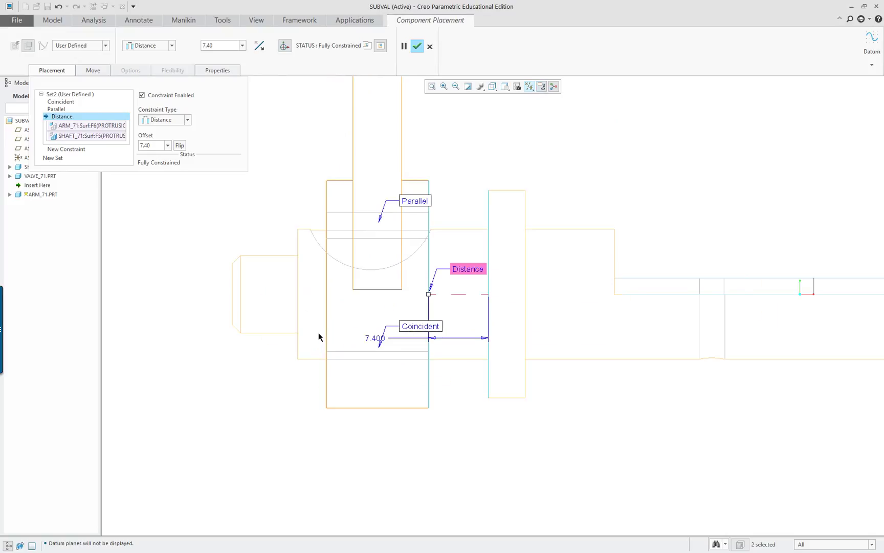
scroll(304, 289, up, 2)
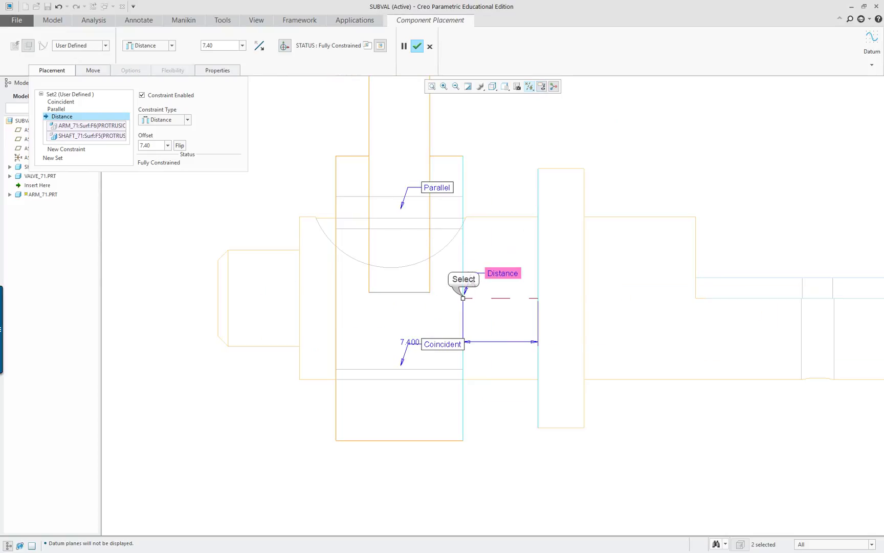
drag(464, 300, 453, 300)
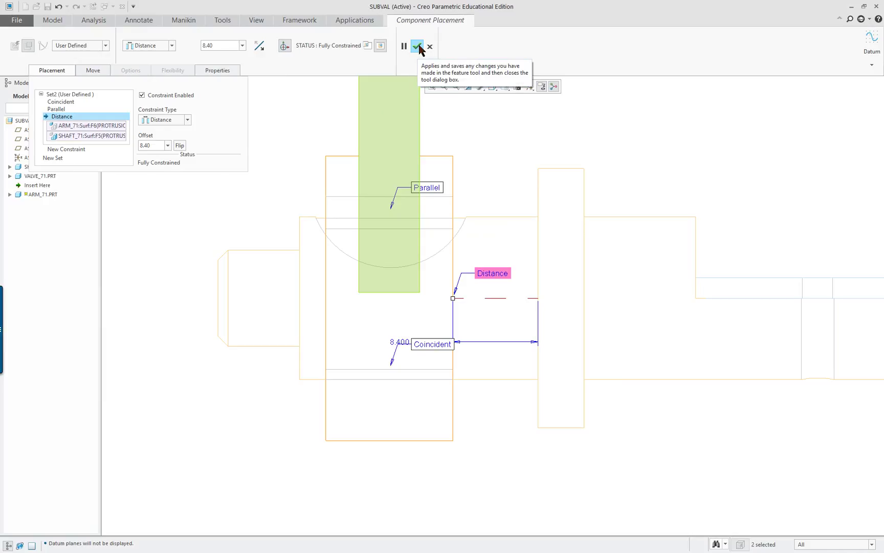
click(418, 47)
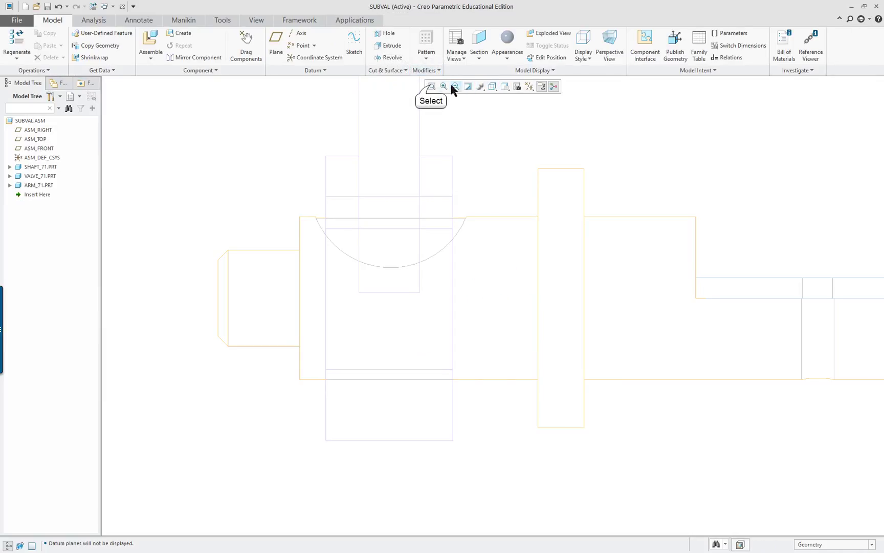
- Reset SUBVAL to Standard Orientation and display it as Shading With Edges
scroll(486, 174, down, 5)
right_click(486, 168)
click(526, 170)
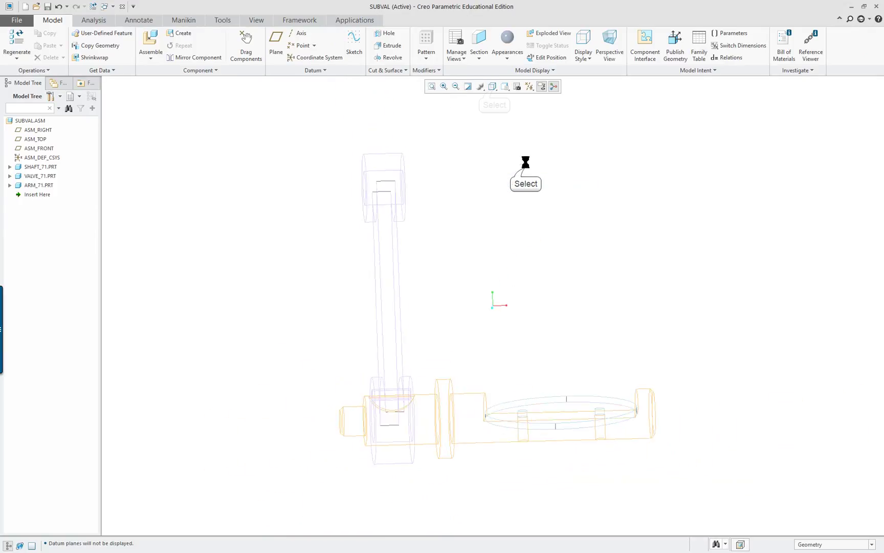
click(492, 87)
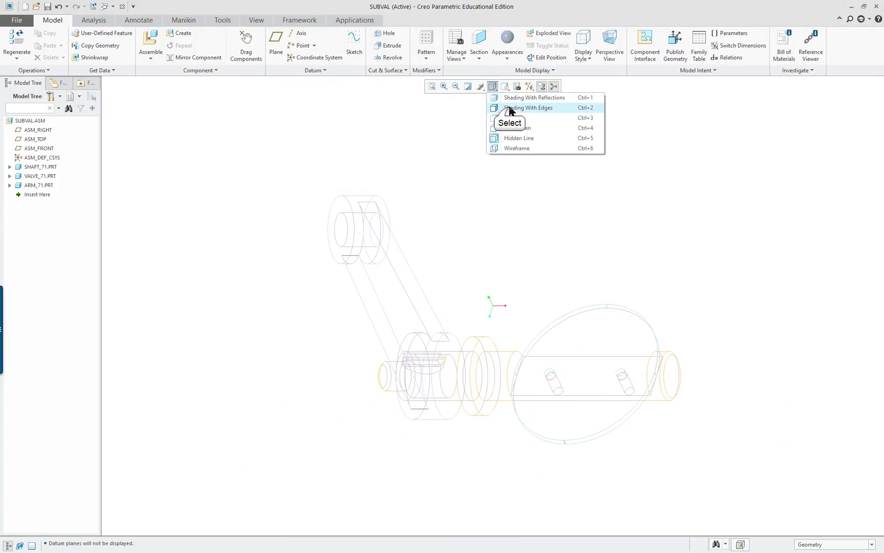
click(509, 108)
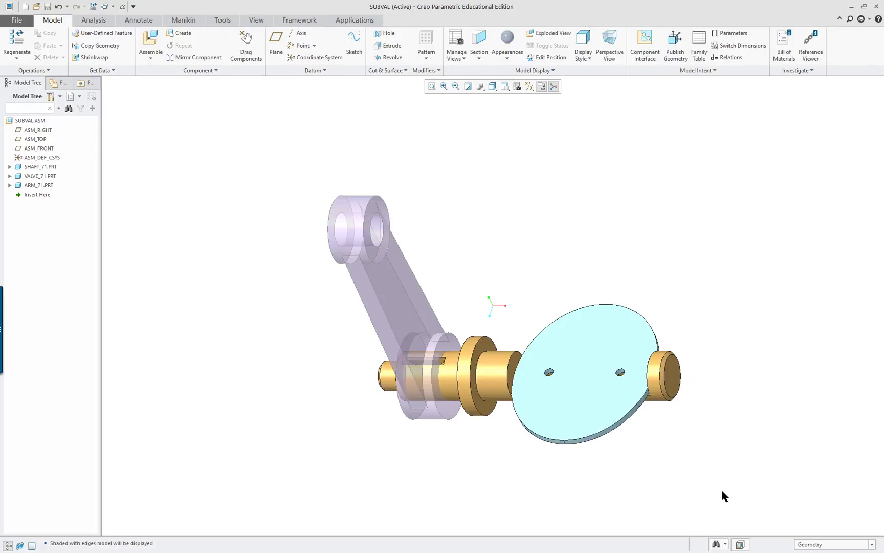
scroll(712, 487, down, 2)
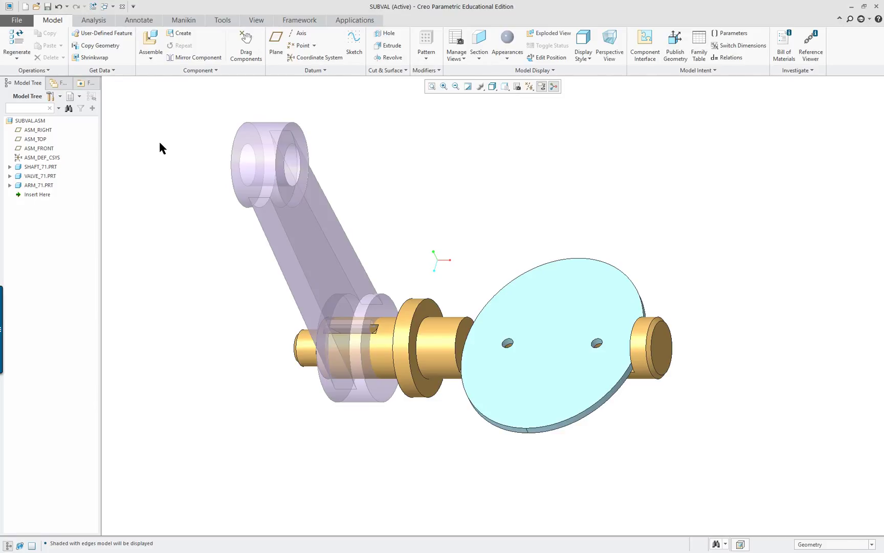
- Create a new assembly file named asmval
click(25, 7)
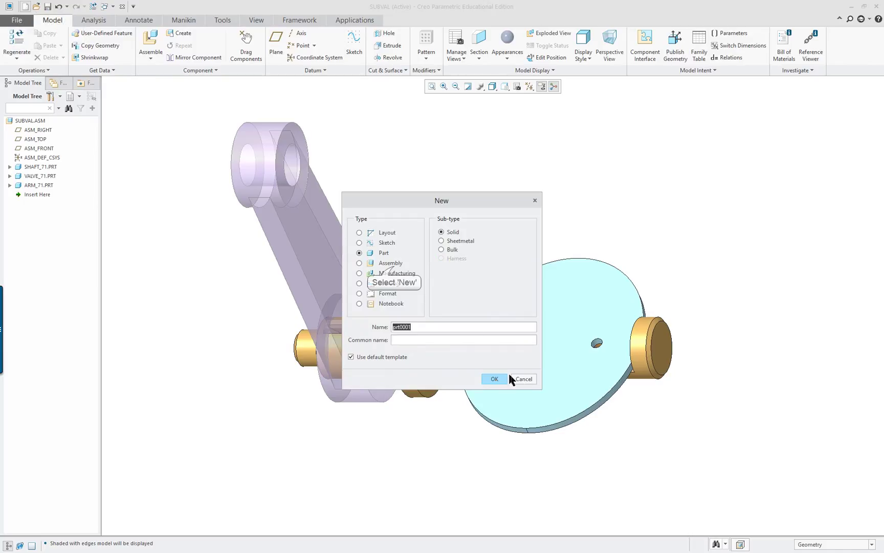
click(390, 263)
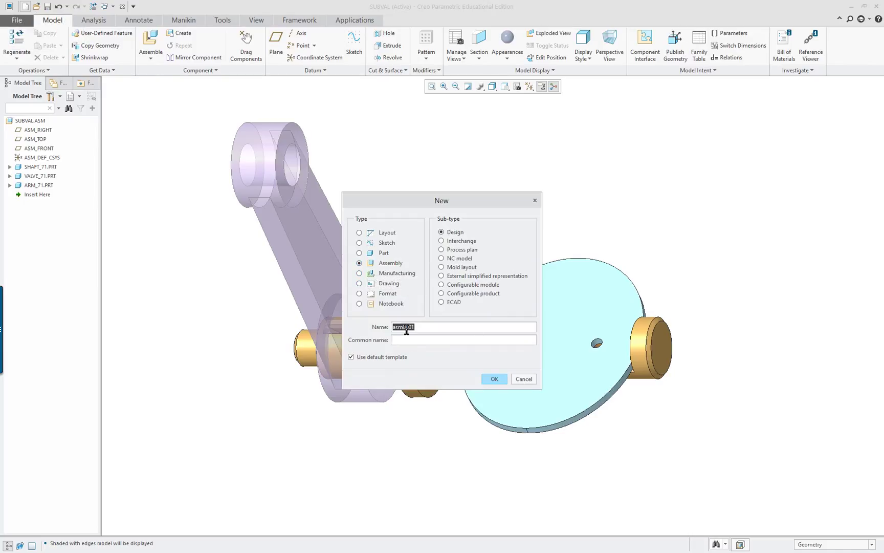
text(asmval)
click(494, 378)
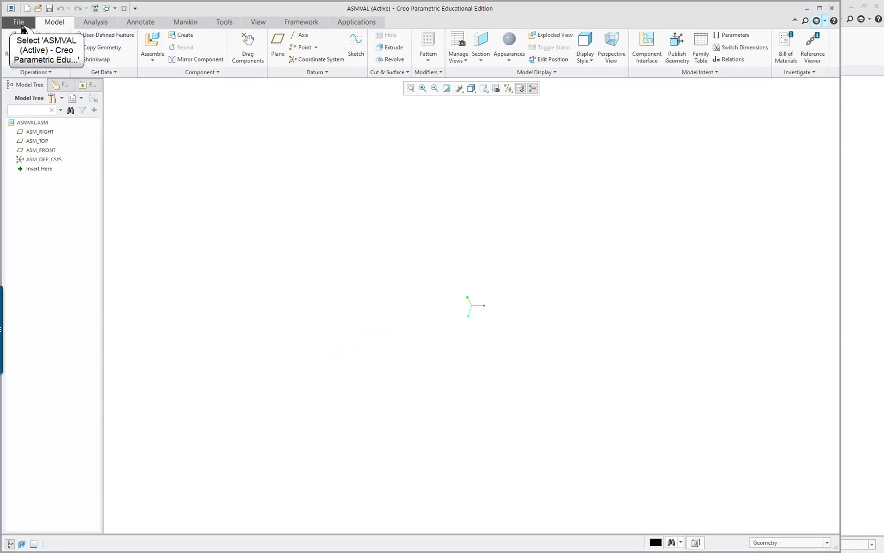
- Set ASMVAL's units to millimeter Newton Second (mmNs), interpreting existing dimensions unchanged
click(21, 26)
mouse_move(32, 162)
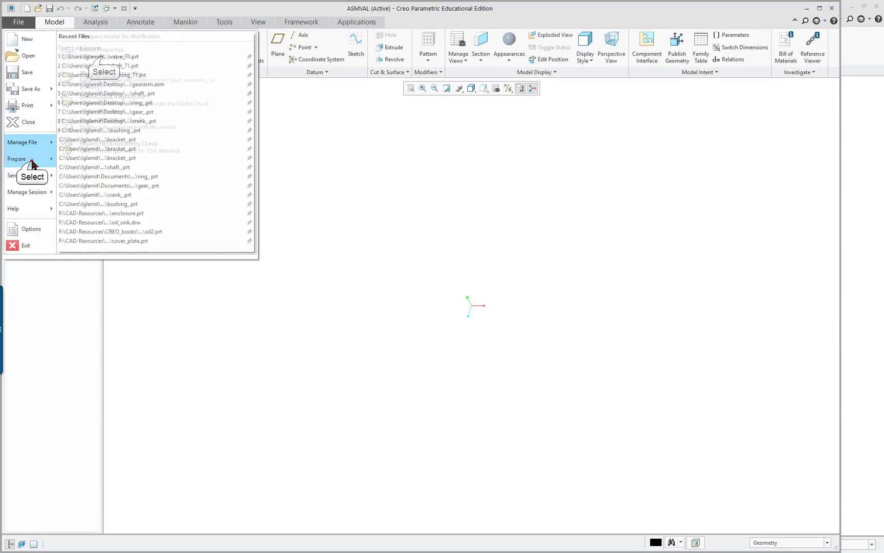
click(101, 55)
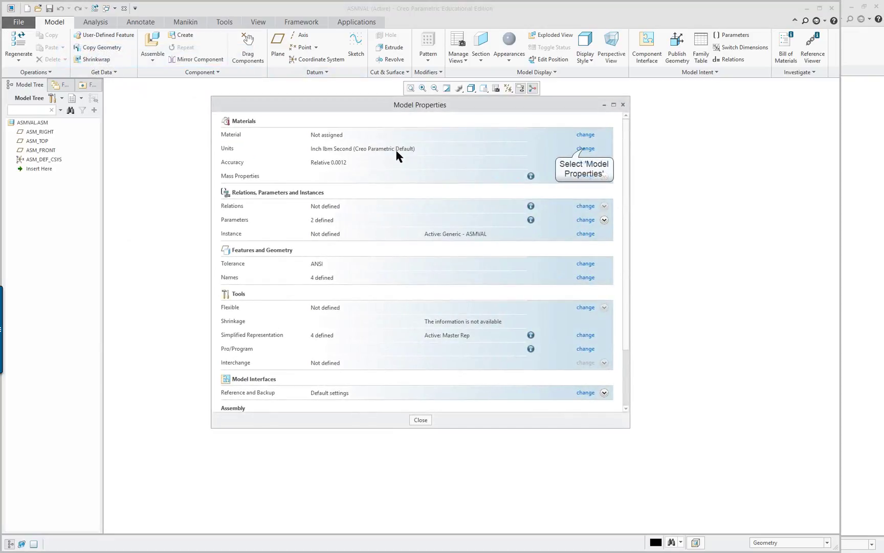
click(585, 148)
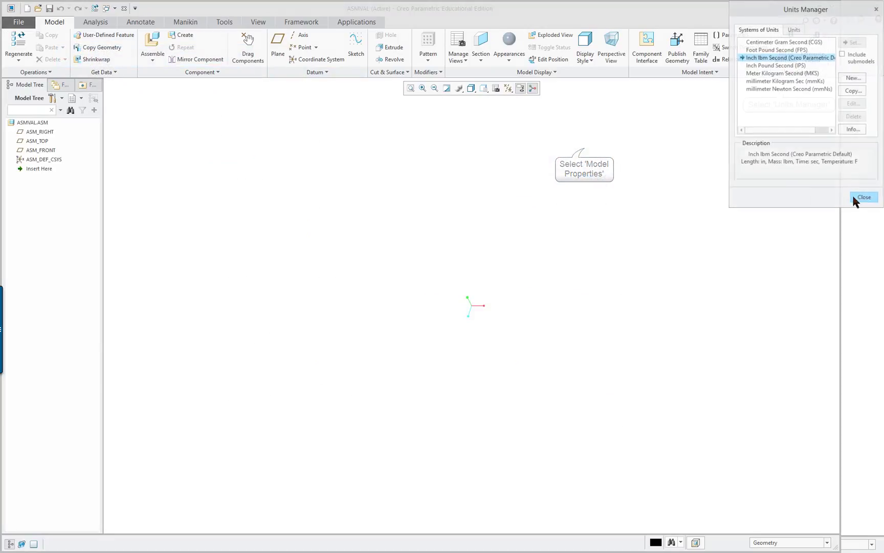
click(790, 89)
click(852, 42)
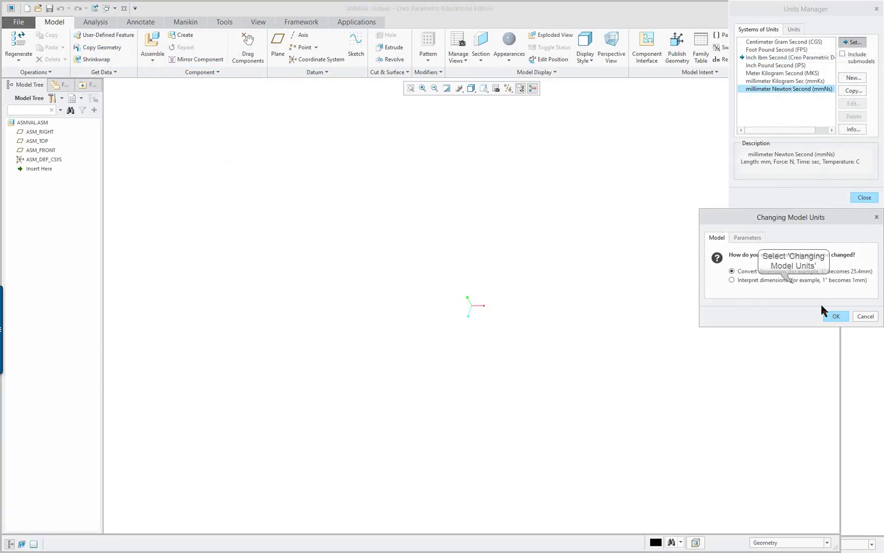
click(794, 282)
click(835, 316)
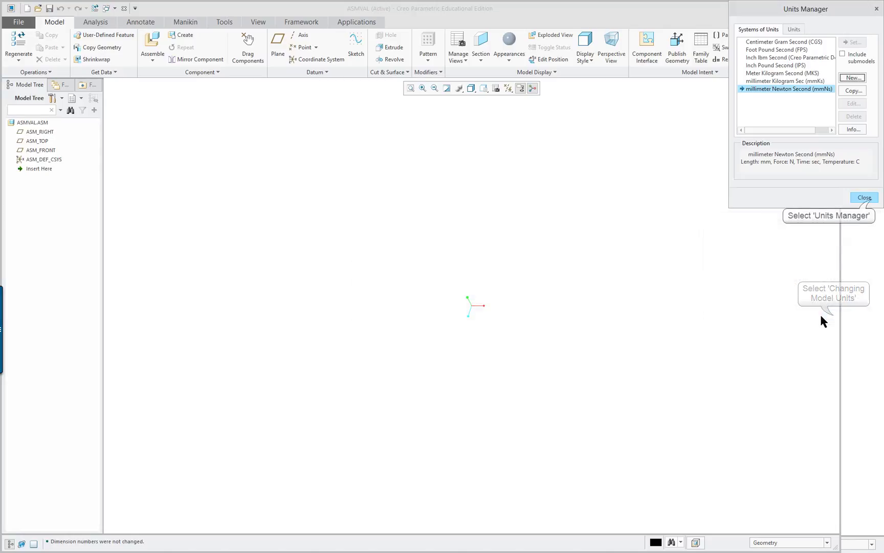
click(869, 200)
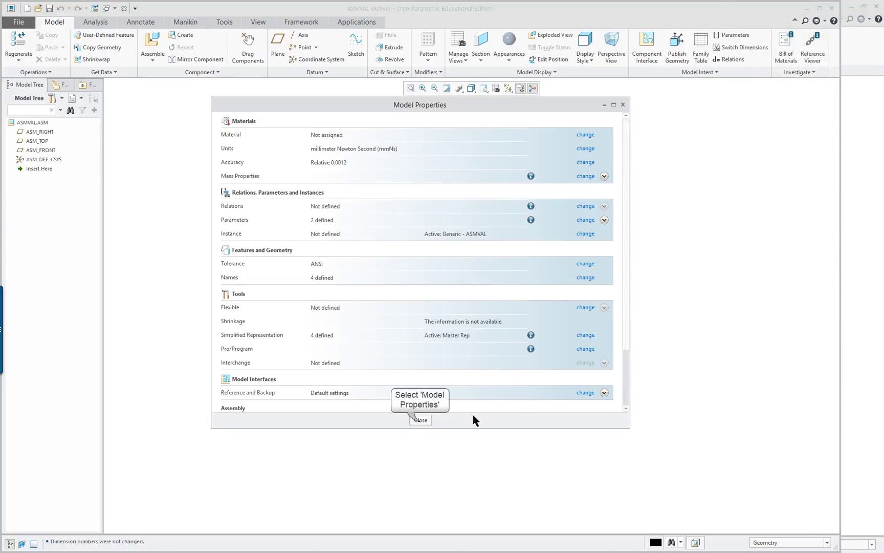
click(421, 420)
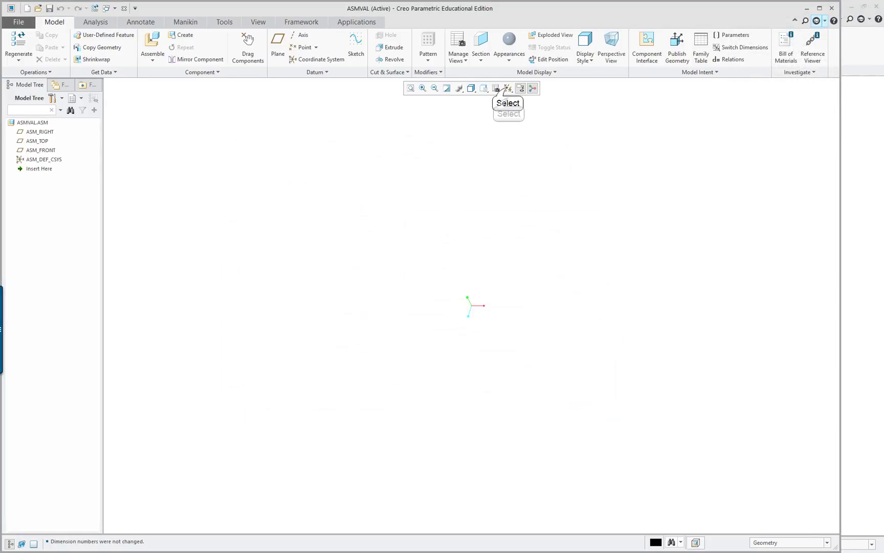
- Turn on datum plane display and confirm the model tree filter settings
click(507, 89)
click(538, 140)
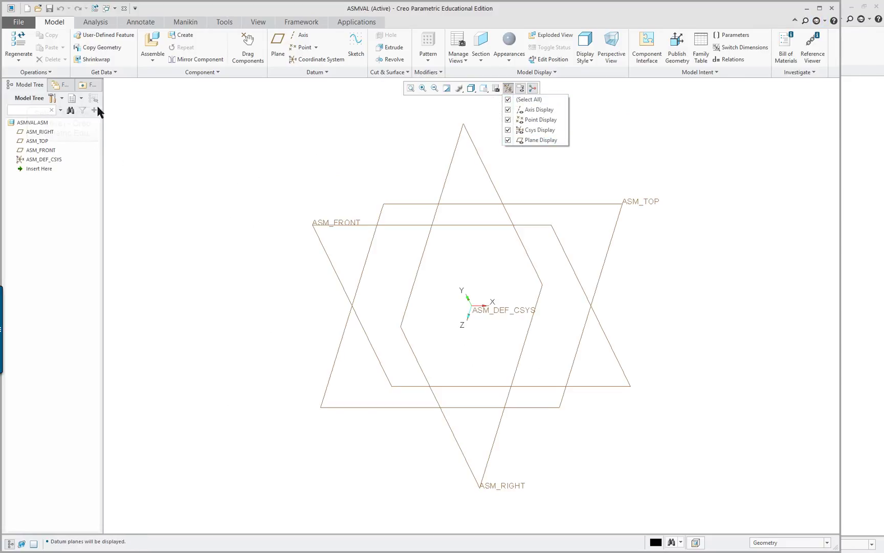
click(60, 103)
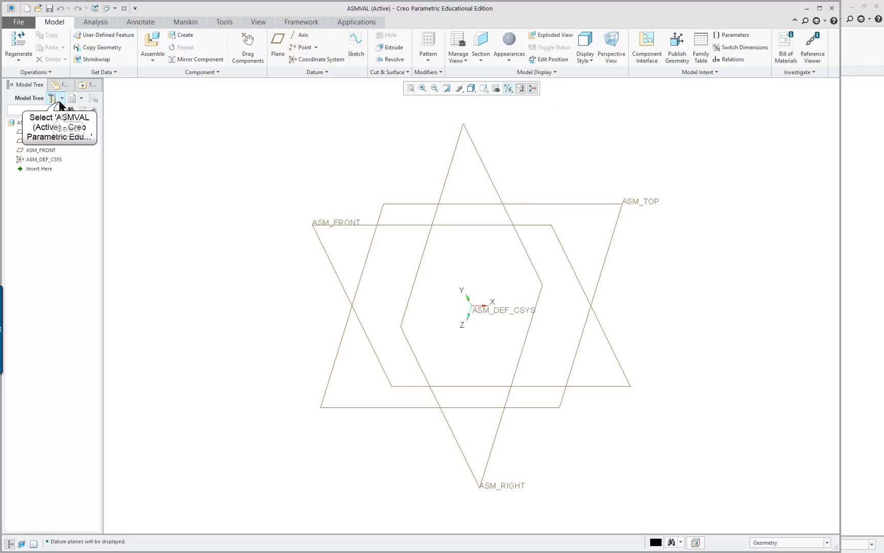
click(60, 102)
click(66, 114)
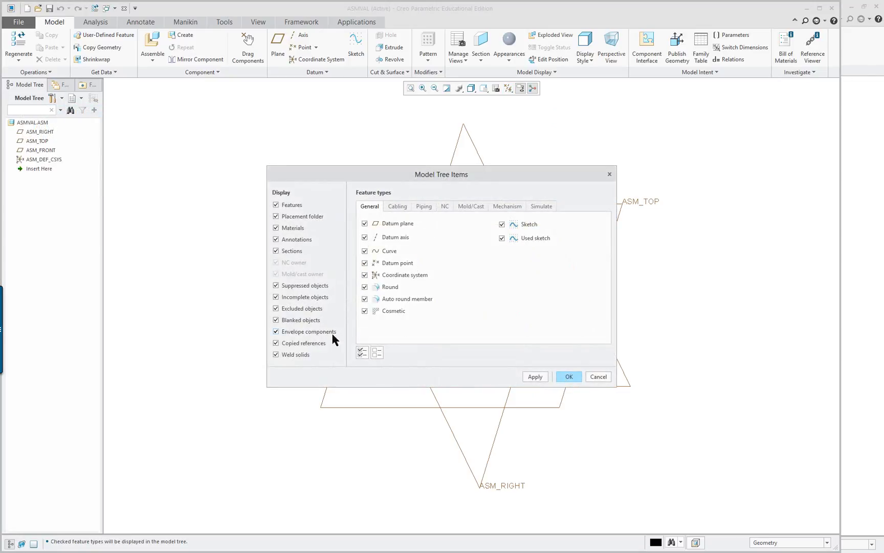
click(569, 376)
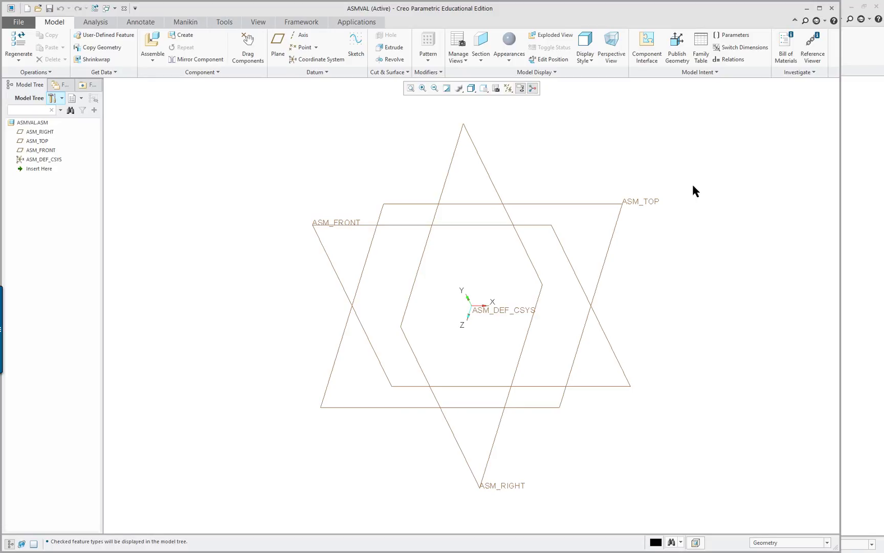
- Assemble subval.asm from session into ASMVAL with a Default constraint
right_click(591, 162)
click(604, 177)
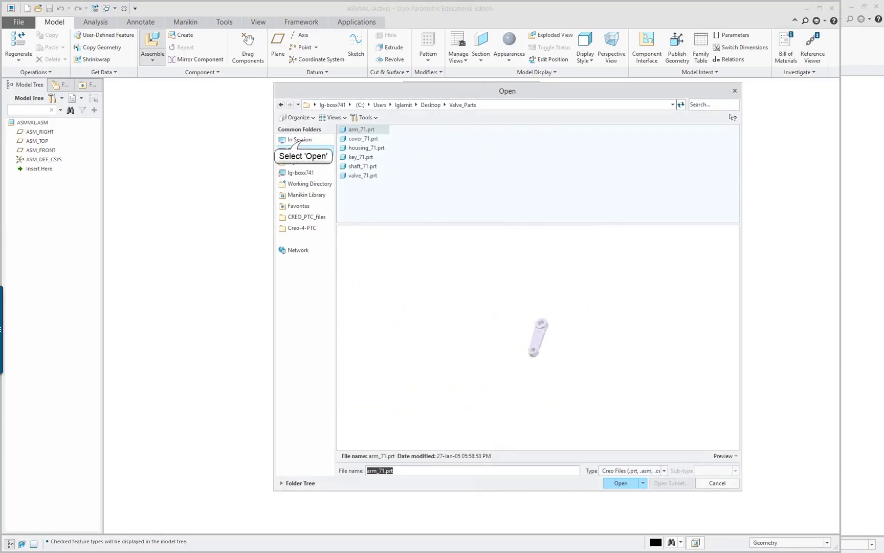
click(300, 140)
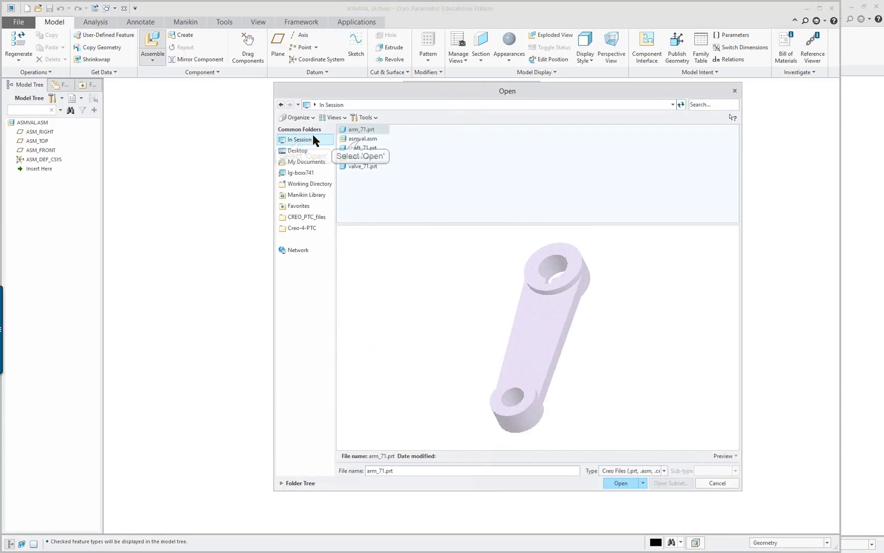
click(361, 140)
click(362, 157)
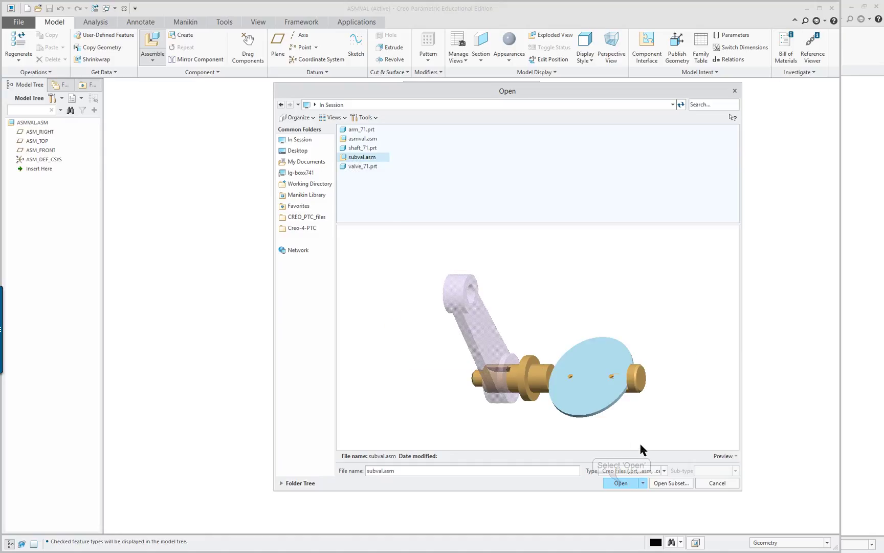
click(621, 483)
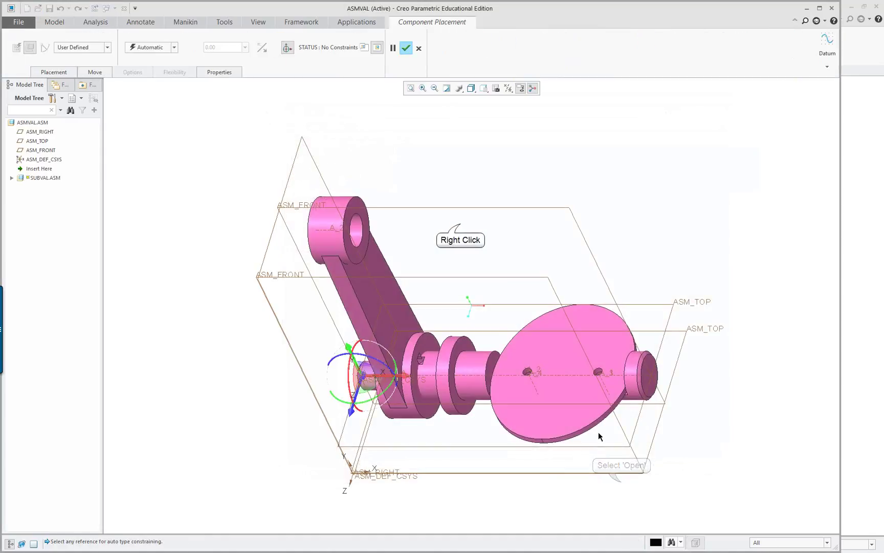
right_click(461, 225)
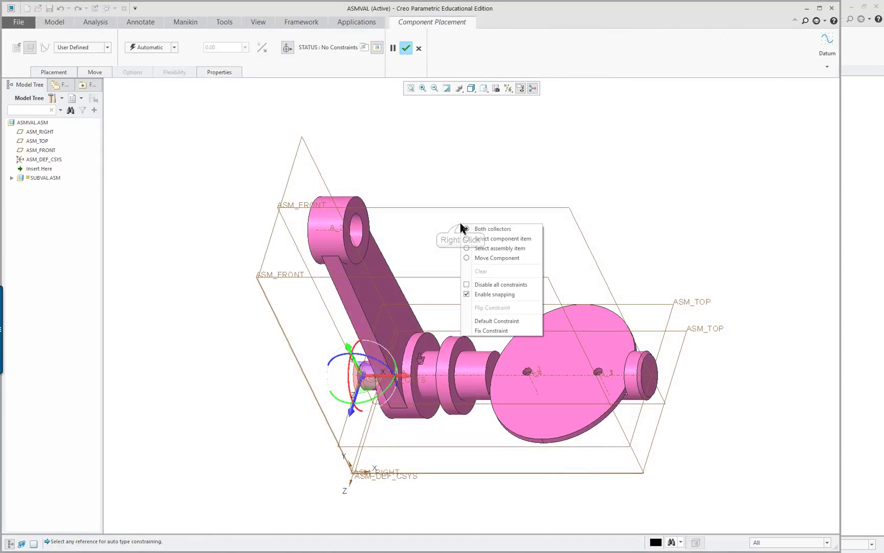
click(498, 321)
middle_click(488, 252)
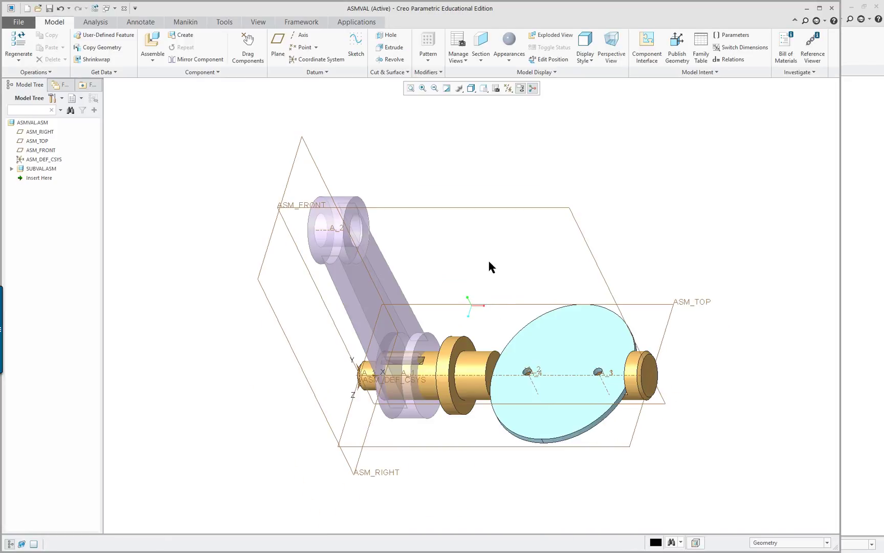
mouse_move(497, 296)
middle_down()
mouse_move(522, 239)
mouse_move(475, 276)
mouse_move(482, 291)
middle_up()
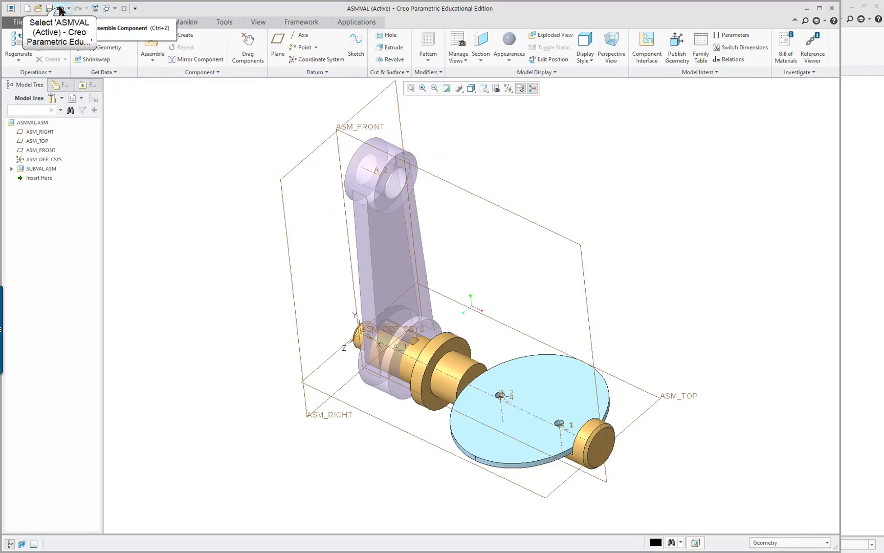
- Undo the SUBVAL placement and assemble housing_71.prt at the default position instead
click(60, 8)
right_click(259, 174)
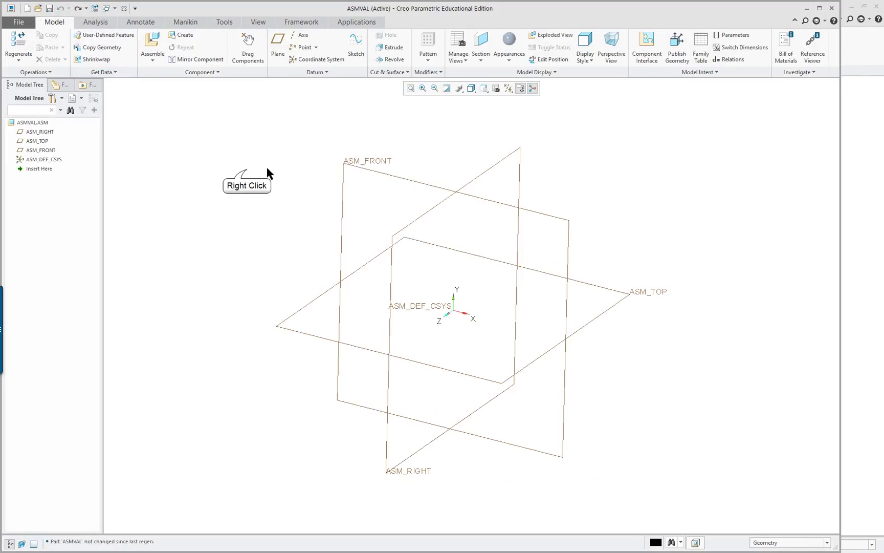
click(274, 187)
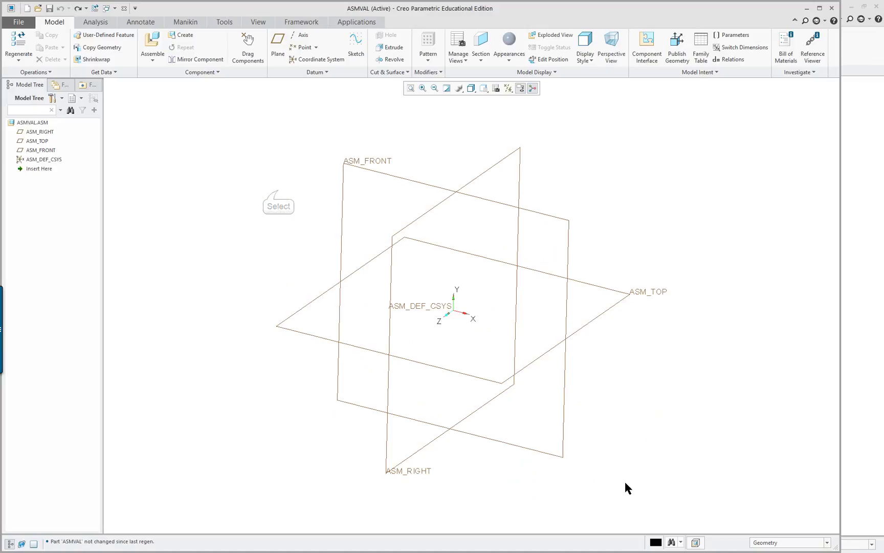
double_click(364, 148)
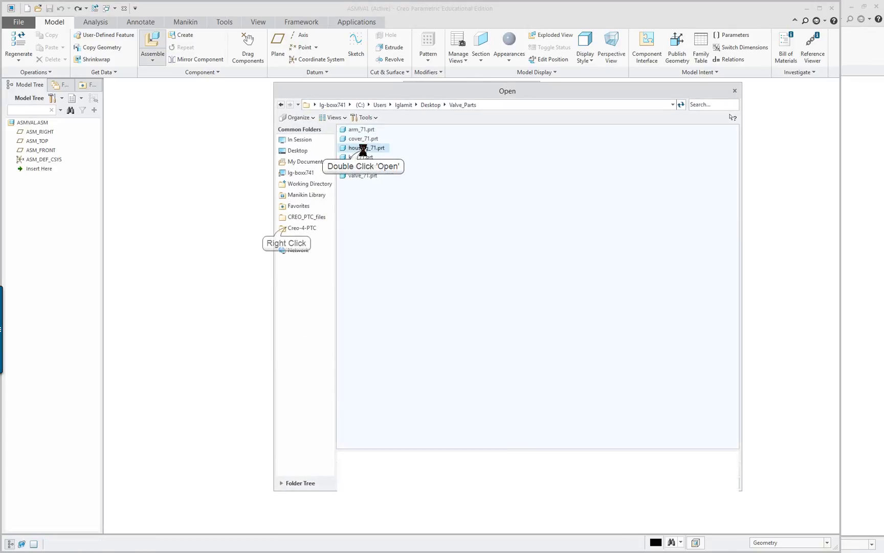
right_click(287, 226)
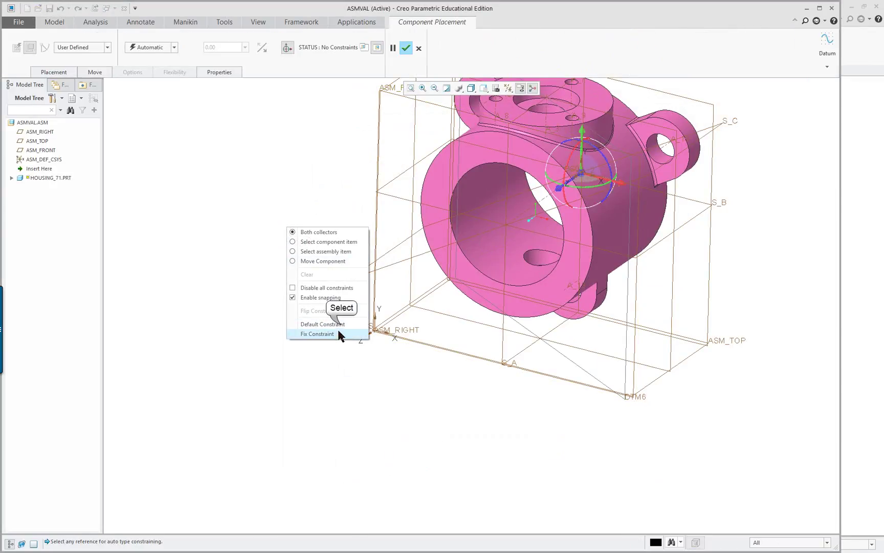
click(341, 325)
middle_click(327, 320)
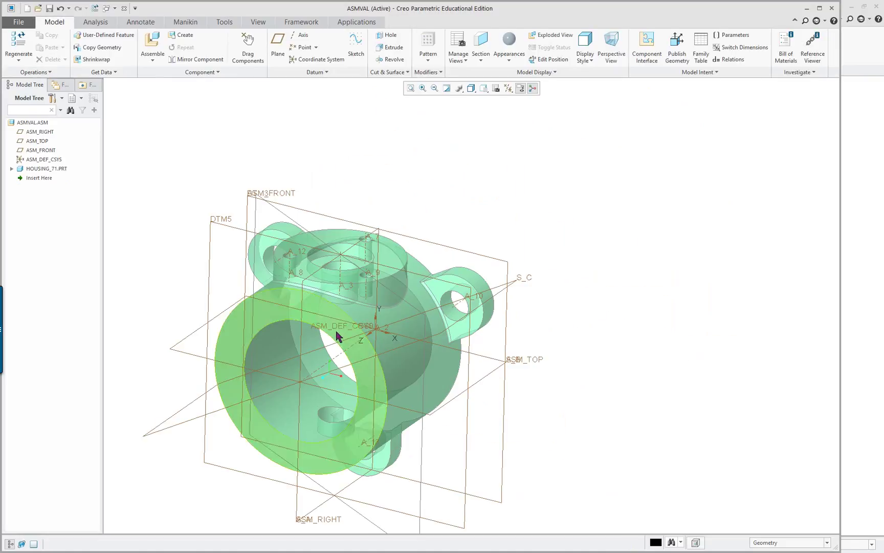
scroll(439, 352, down, 3)
mouse_move(439, 352)
middle_down()
mouse_move(461, 351)
mouse_move(435, 372)
mouse_move(446, 394)
mouse_move(436, 364)
middle_up()
- Hide all datum planes, axes and coordinate systems
click(509, 88)
click(508, 99)
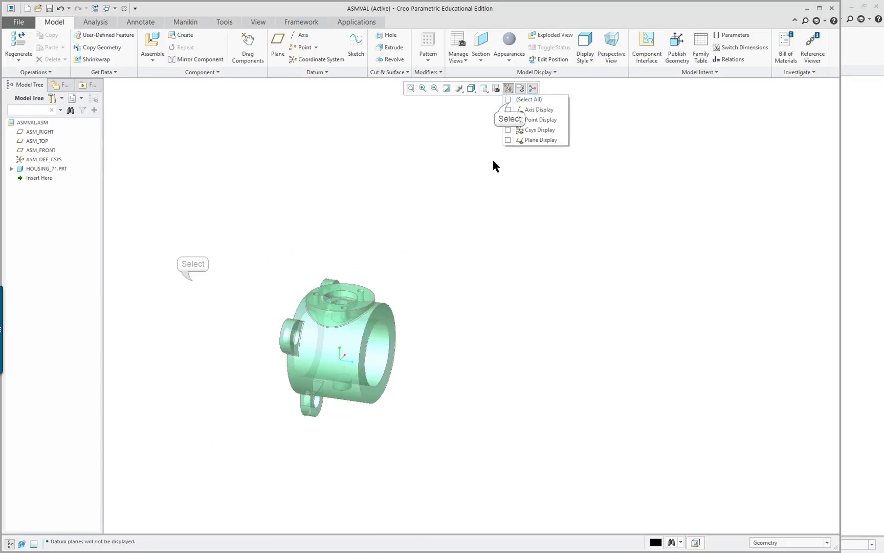
click(191, 282)
- Start assembling a component, listing the models already in session
scroll(230, 330, down, 4)
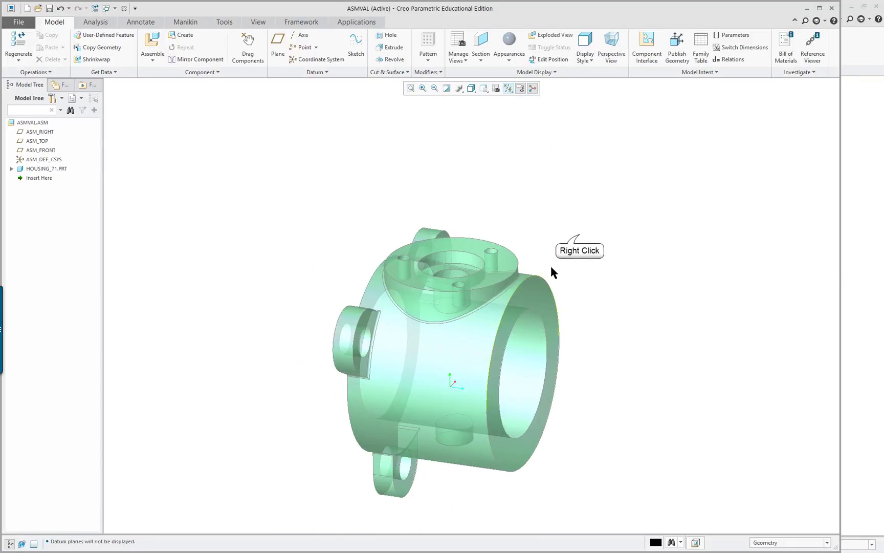
right_click(578, 237)
click(596, 253)
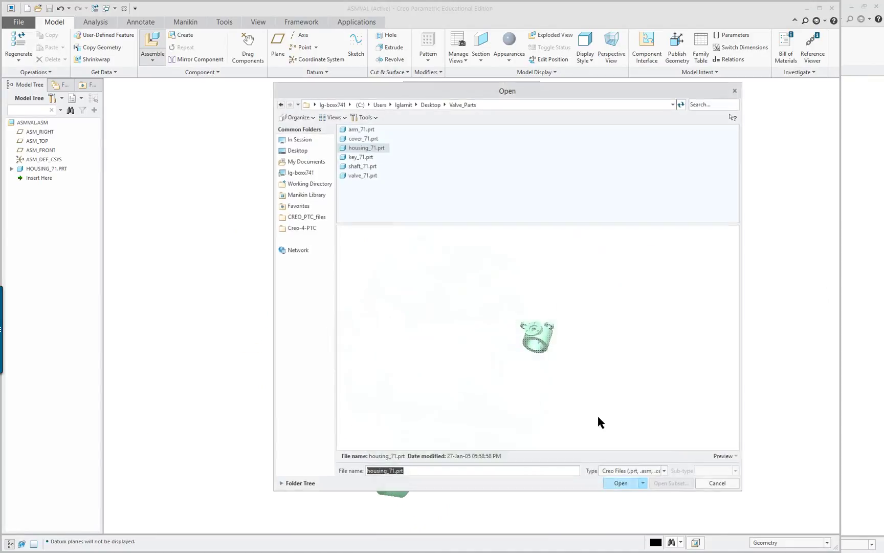
click(300, 142)
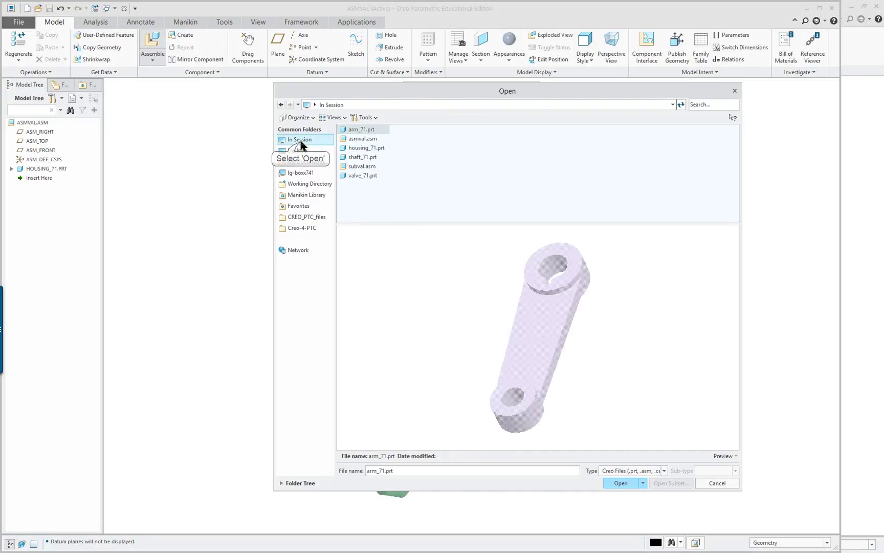
- Load subval.asm and make its shaft Coincident with the housing's vertical bore
double_click(368, 167)
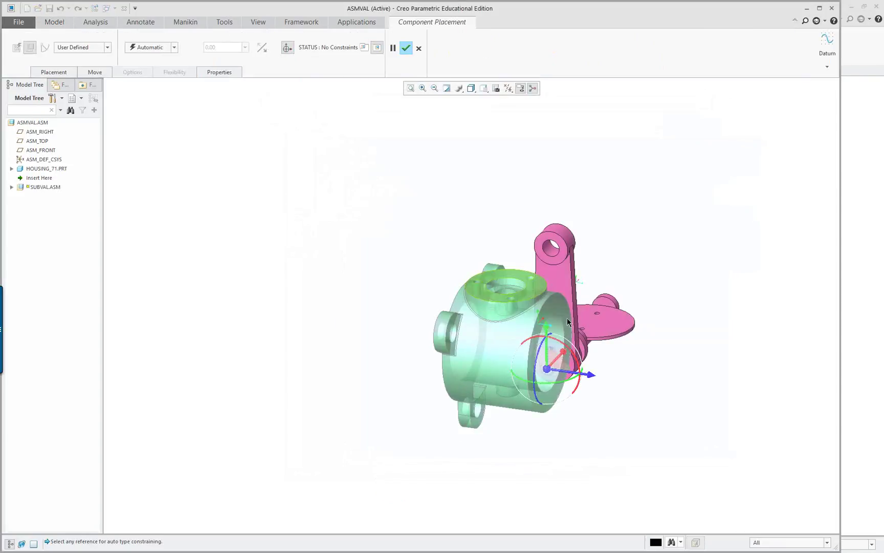
scroll(657, 350, up, 4)
middle_drag(592, 365, 560, 377)
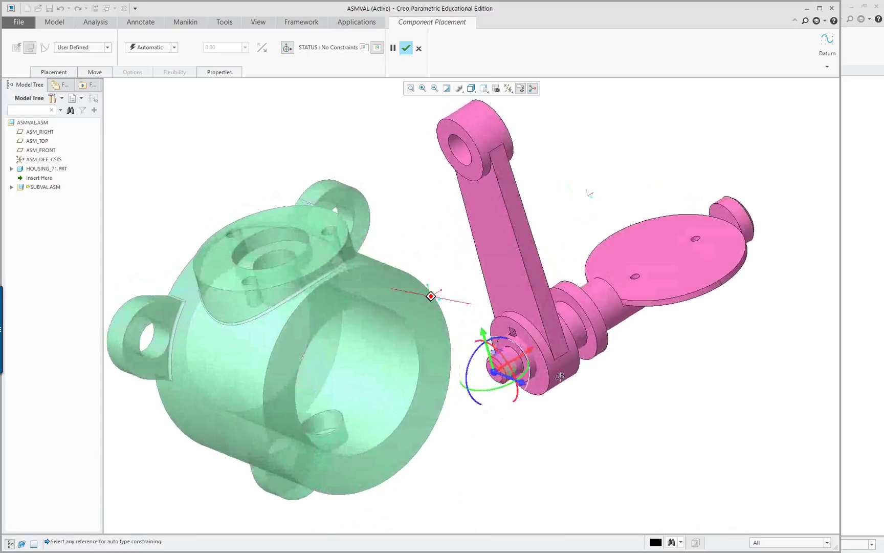
click(604, 303)
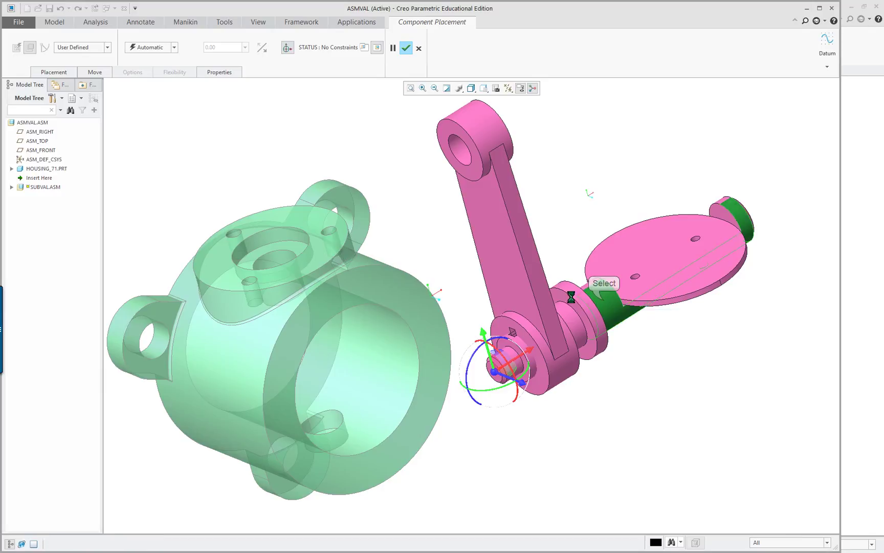
click(273, 256)
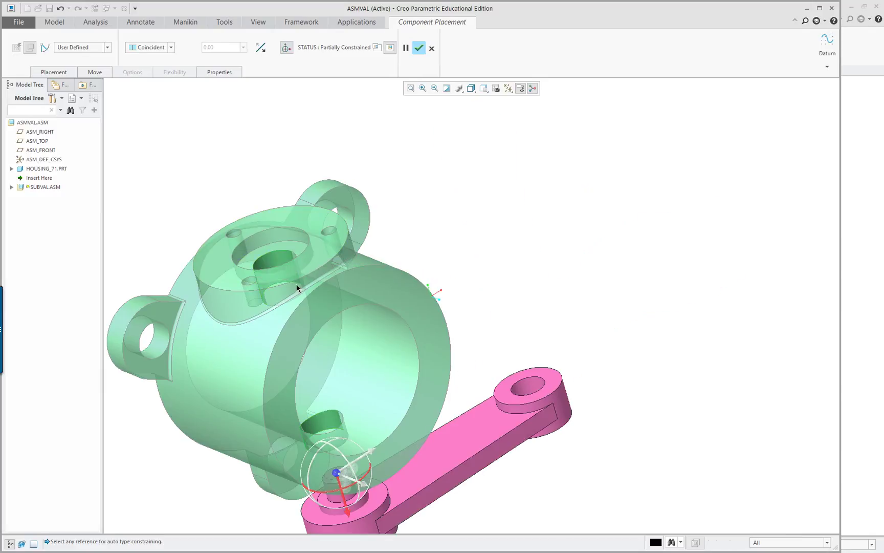
- Seat the shaft flange Coincident on the housing hole face, fully constraining SUBVAL
middle_drag(342, 500, 375, 233)
scroll(588, 351, up, 3)
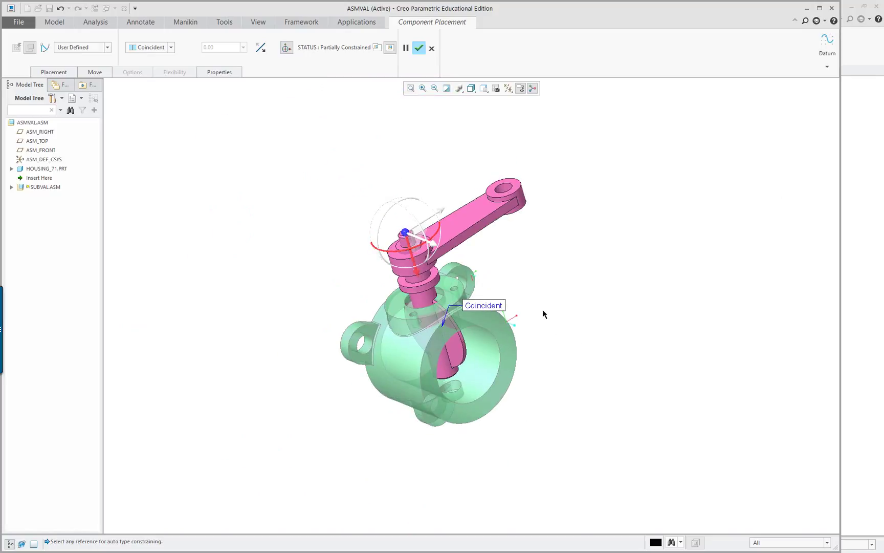
mouse_move(545, 309)
middle_down()
mouse_move(541, 270)
mouse_move(554, 297)
middle_up()
scroll(477, 295, down, 5)
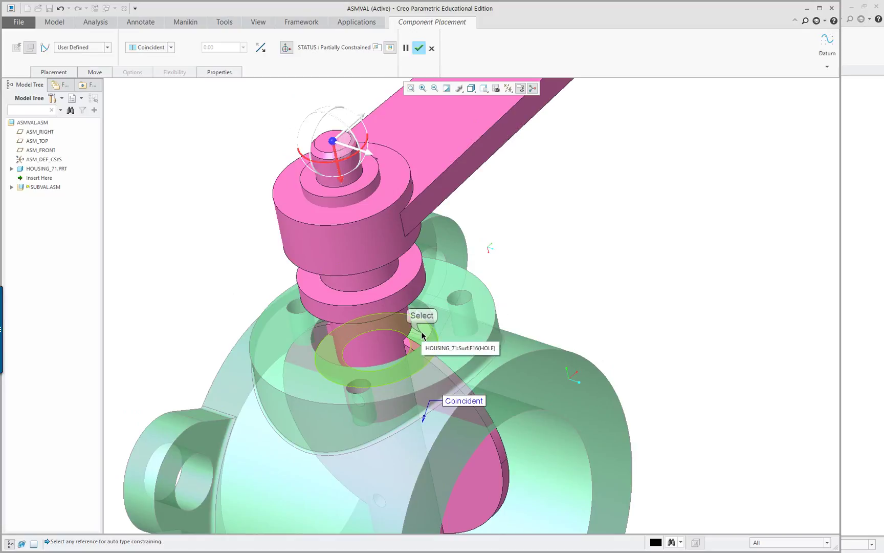
click(422, 336)
middle_drag(423, 335, 365, 224)
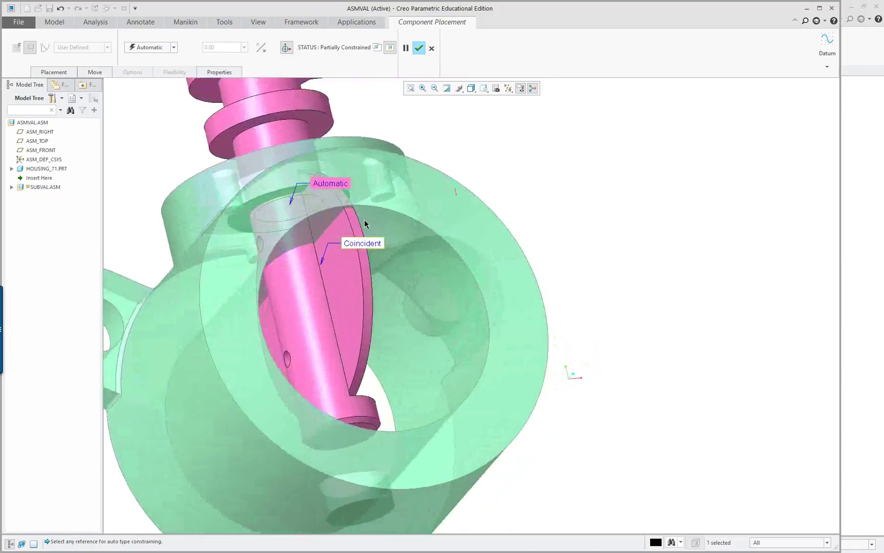
click(316, 121)
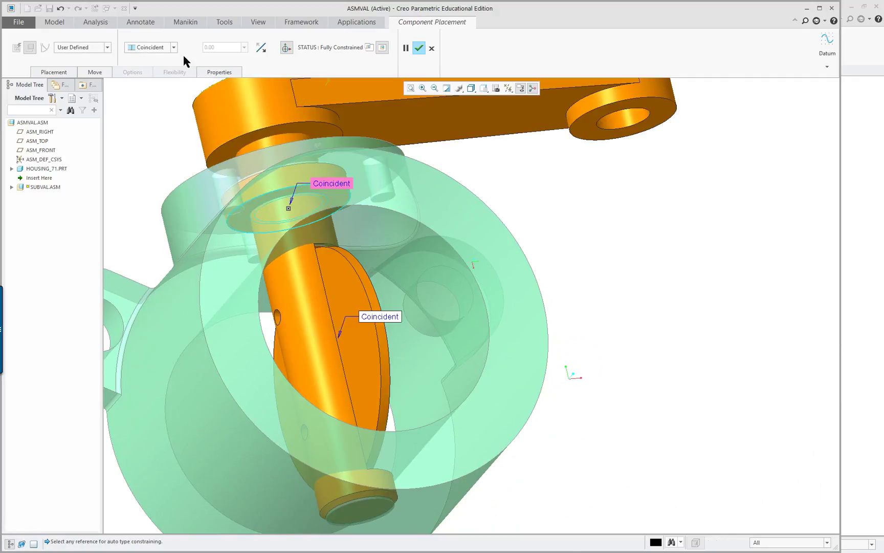
middle_drag(221, 214, 192, 229)
scroll(195, 231, up, 3)
scroll(182, 226, down, 5)
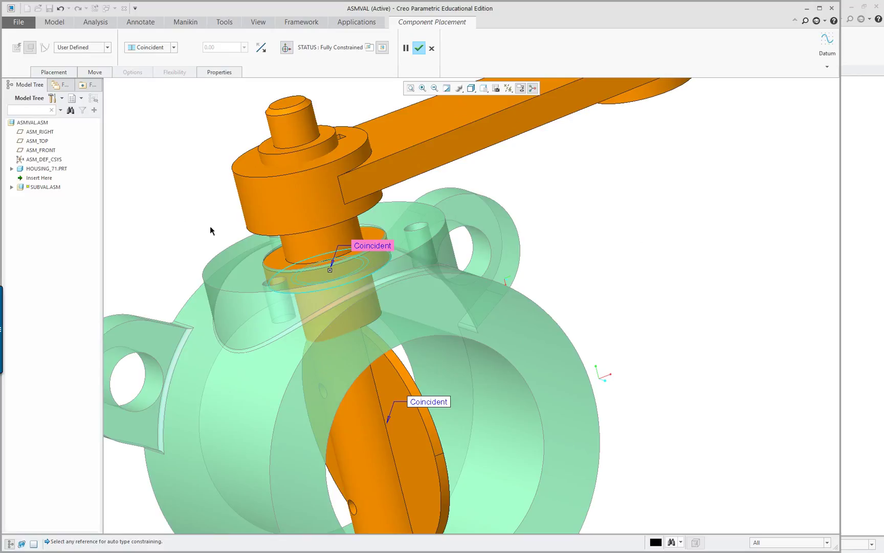
- Show datum planes and add a new SUBVAL constraint with Allow Assumptions unchecked
click(508, 88)
click(527, 141)
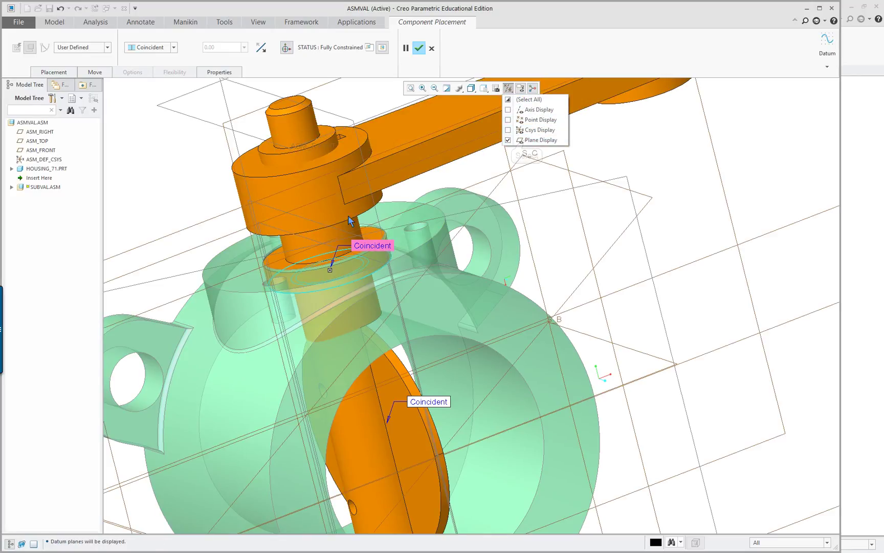
click(55, 72)
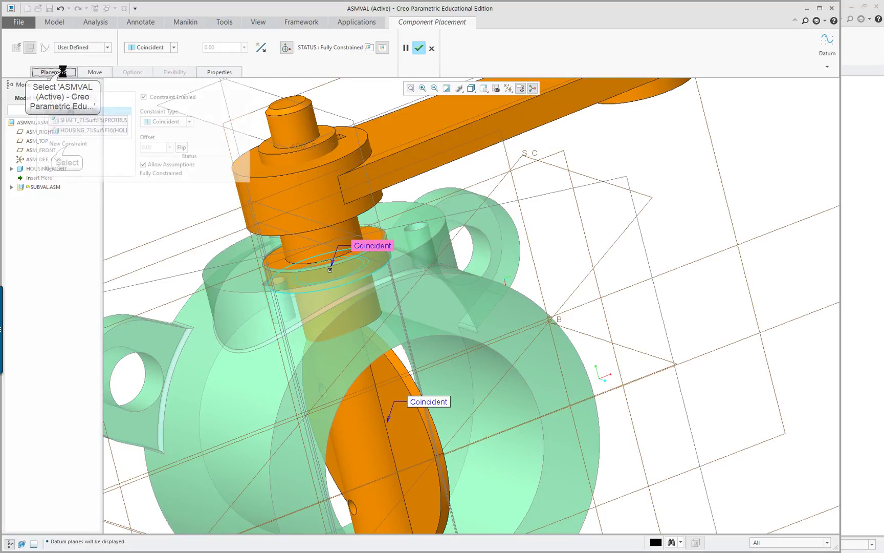
click(68, 144)
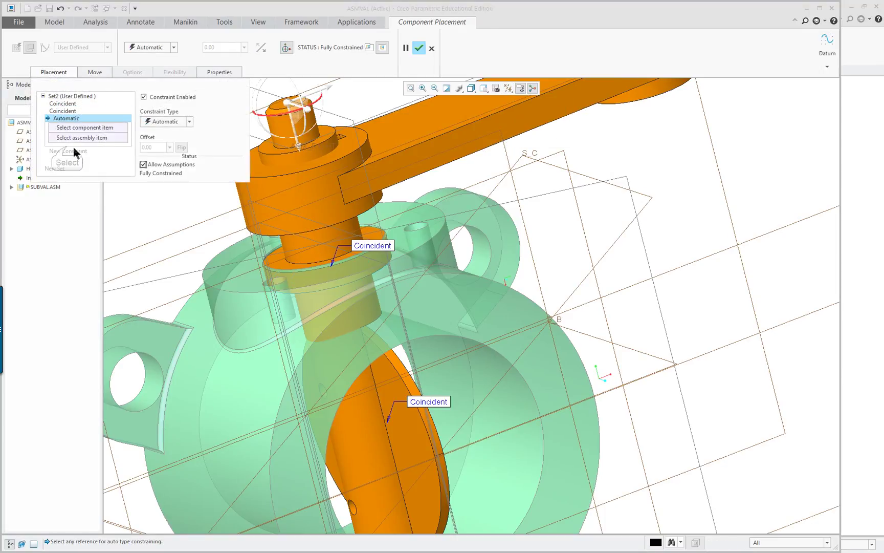
click(143, 164)
scroll(409, 296, down, 3)
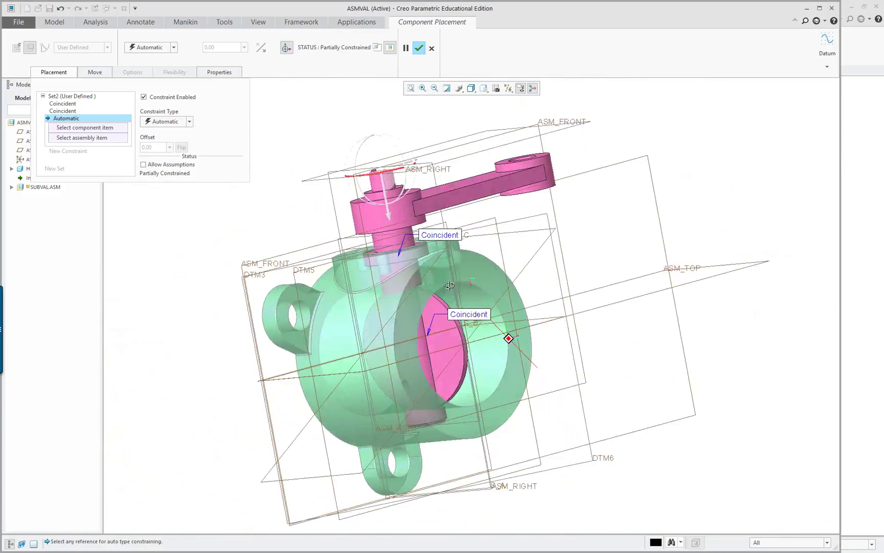
middle_drag(453, 282, 371, 297)
scroll(529, 138, down, 2)
scroll(514, 158, up, 2)
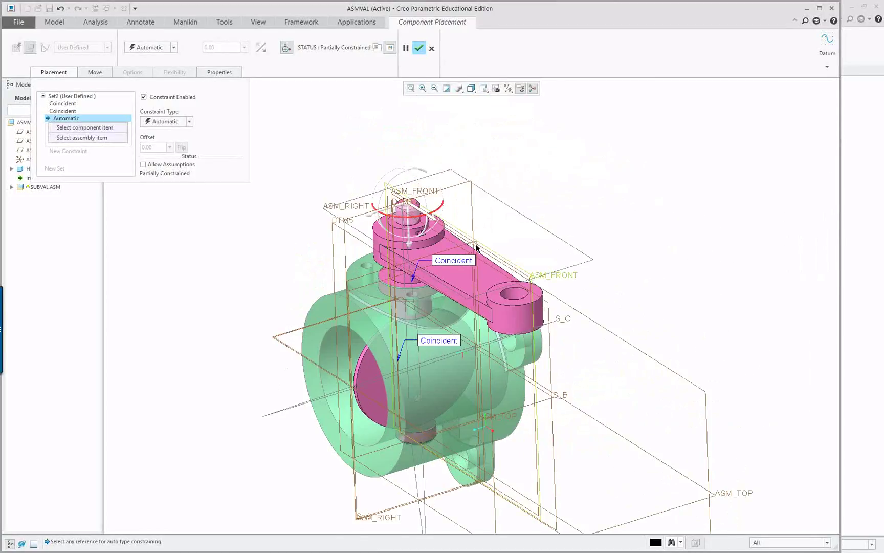
scroll(476, 248, up, 3)
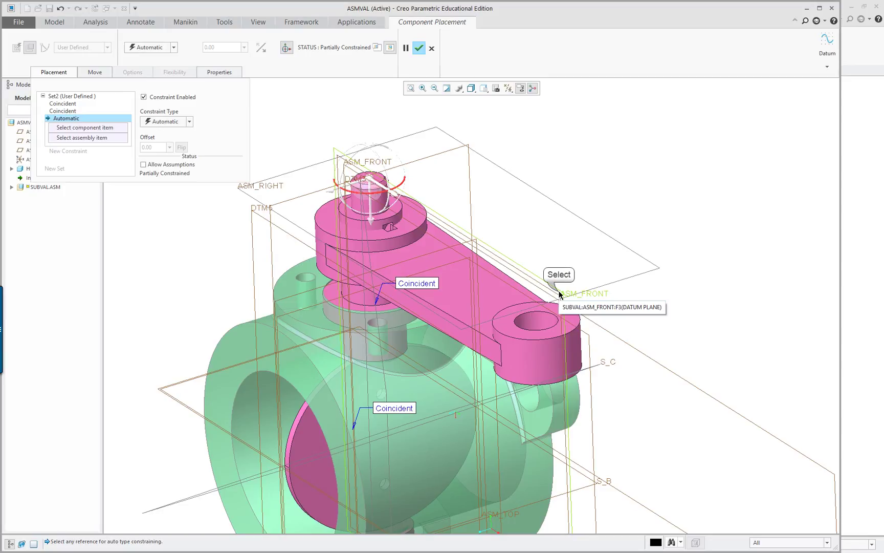
- Set a 62° Angle Offset between SUBVAL's ASM_FRONT and the housing's S_A plane, then finish
click(560, 294)
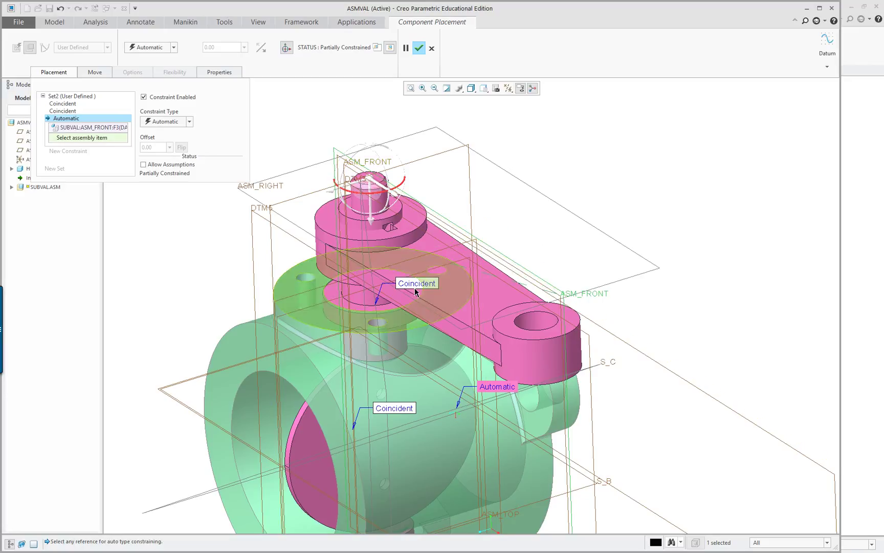
scroll(448, 283, down, 3)
scroll(358, 481, up, 4)
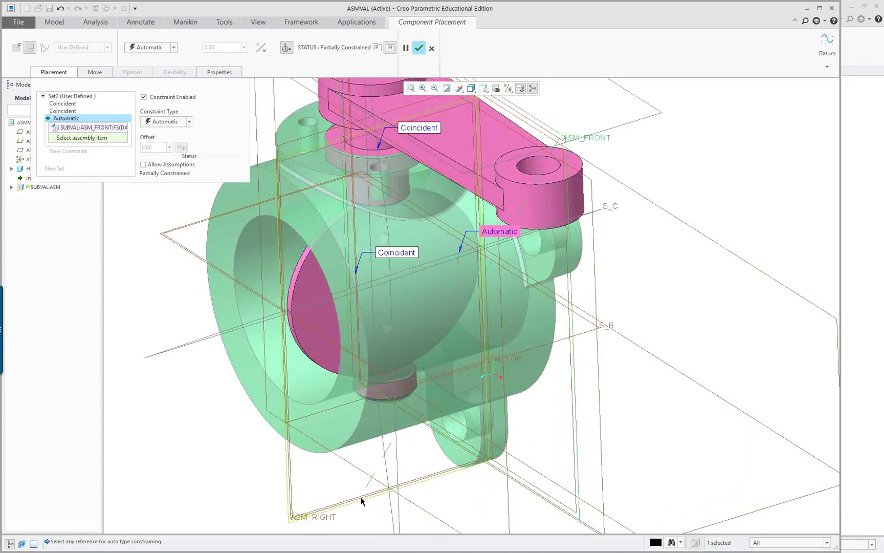
click(361, 500)
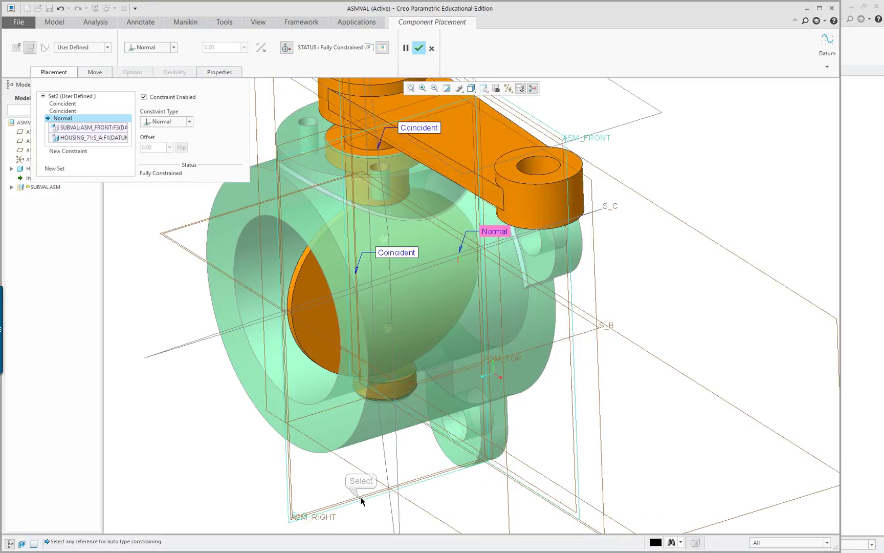
click(190, 123)
click(172, 134)
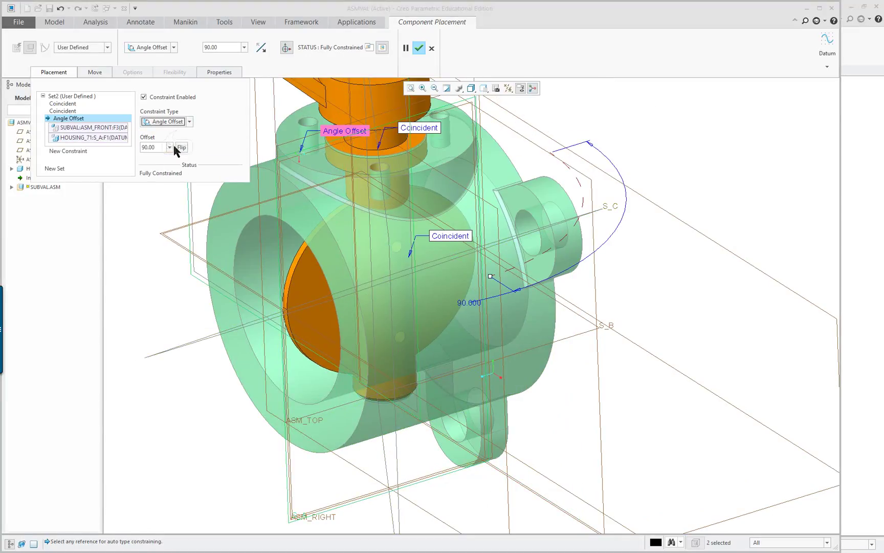
scroll(324, 207, up, 4)
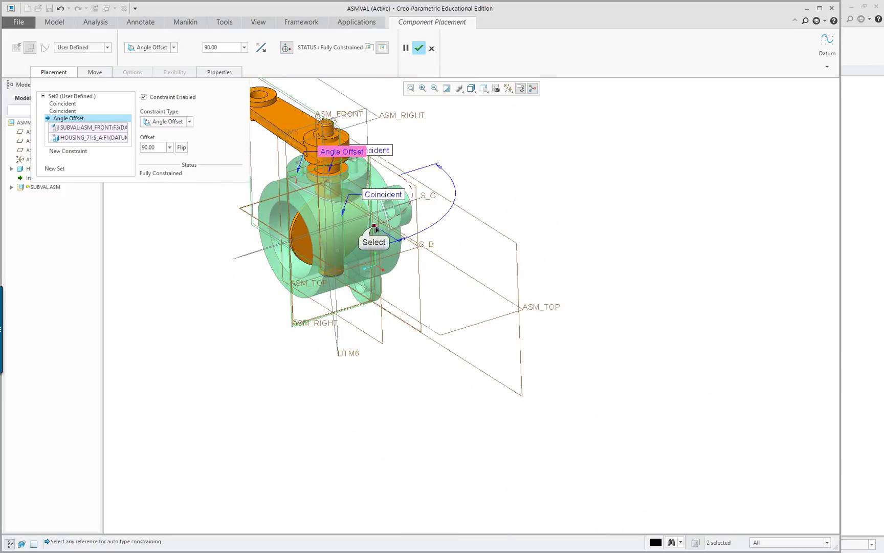
drag(374, 229, 421, 221)
middle_drag(421, 222, 440, 261)
scroll(334, 210, up, 5)
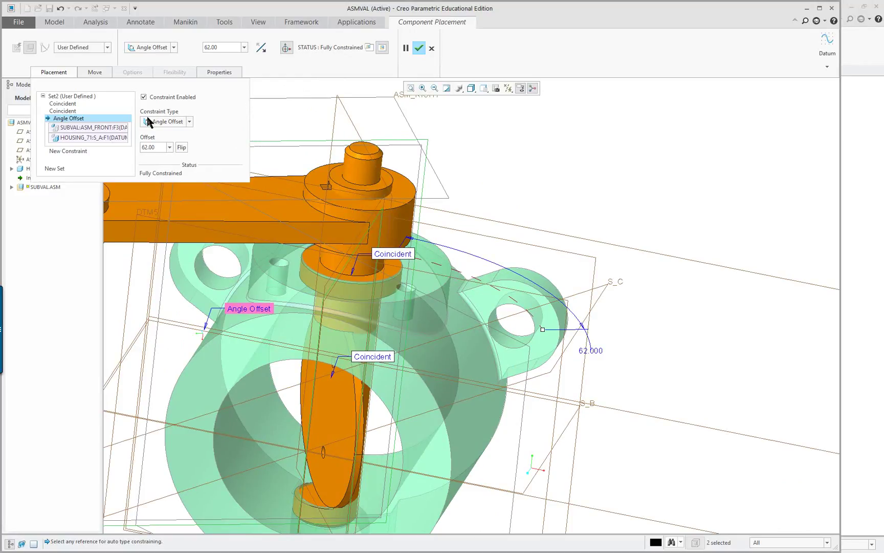
click(419, 49)
- Assemble cover_71.prt from the Valve_Parts folder into the valve assembly
scroll(517, 185, down, 4)
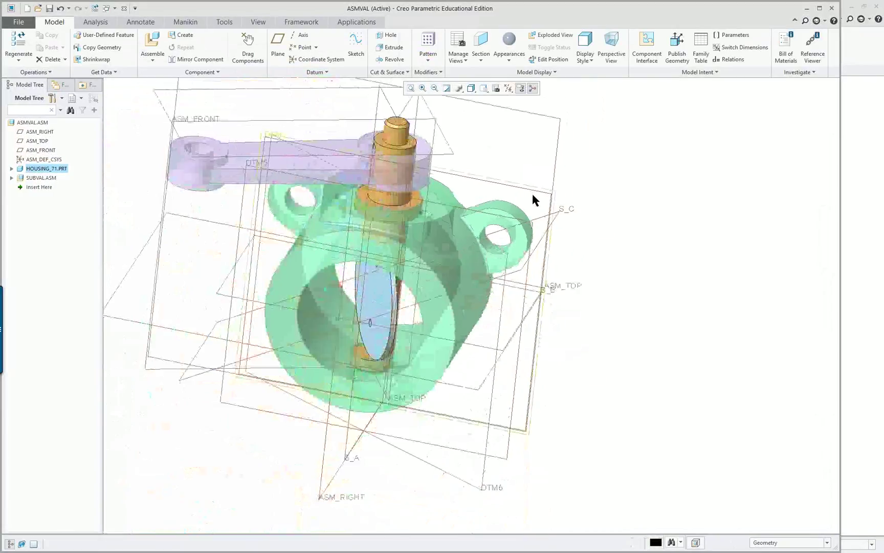
middle_drag(312, 128, 433, 232)
right_click(434, 231)
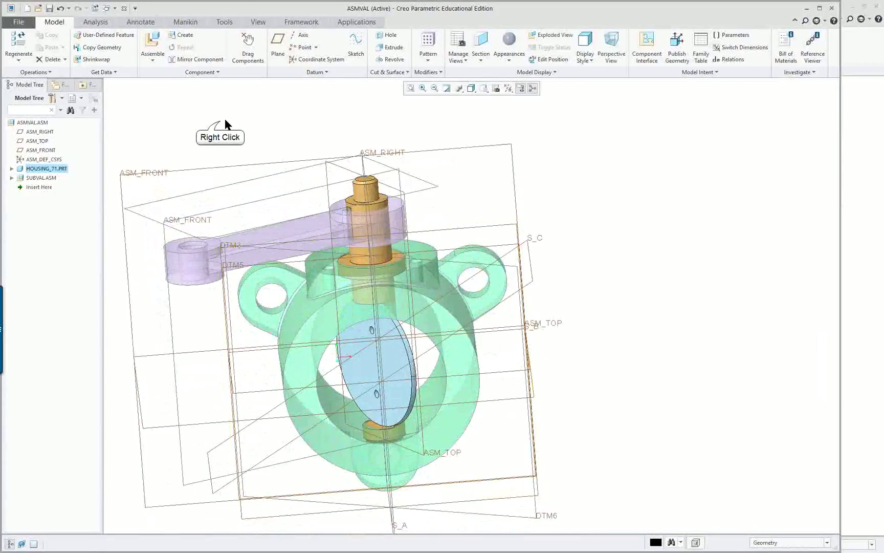
click(255, 141)
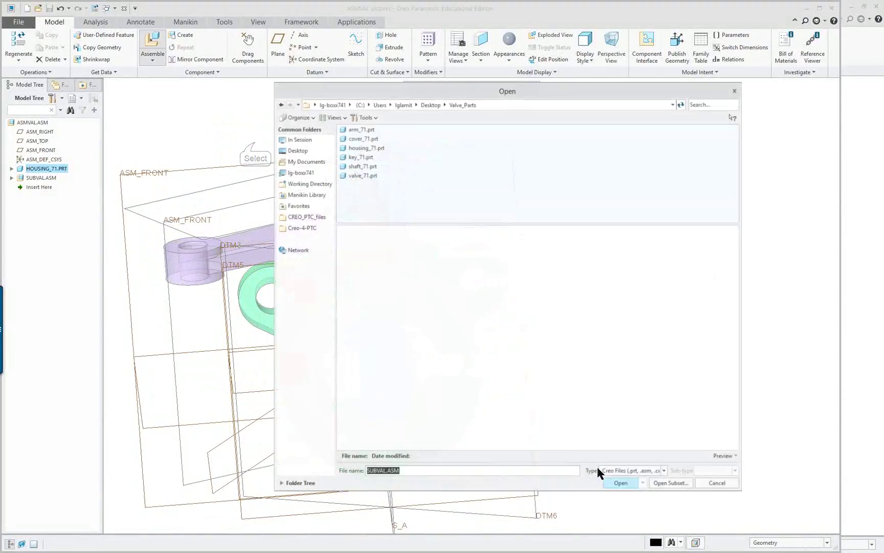
double_click(359, 139)
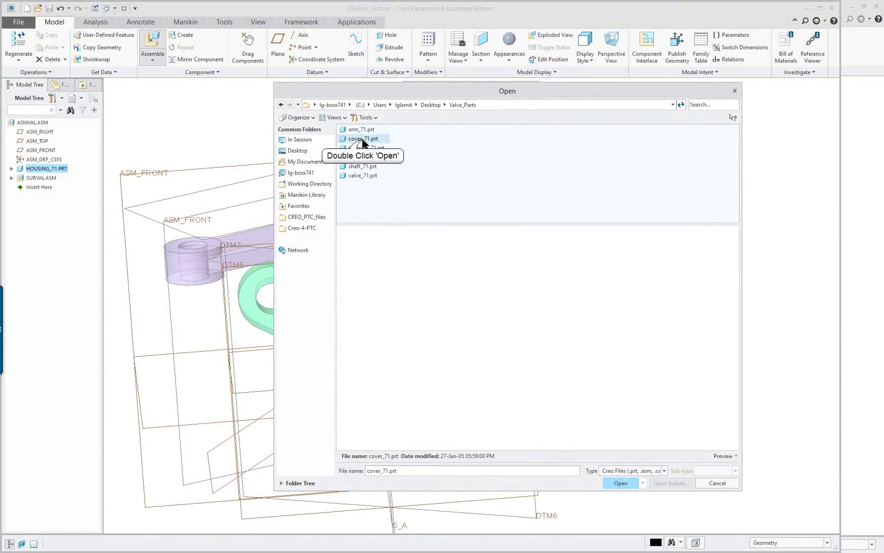
- Show the cover in its own enlarged component window beside the valve body
scroll(483, 358, up, 4)
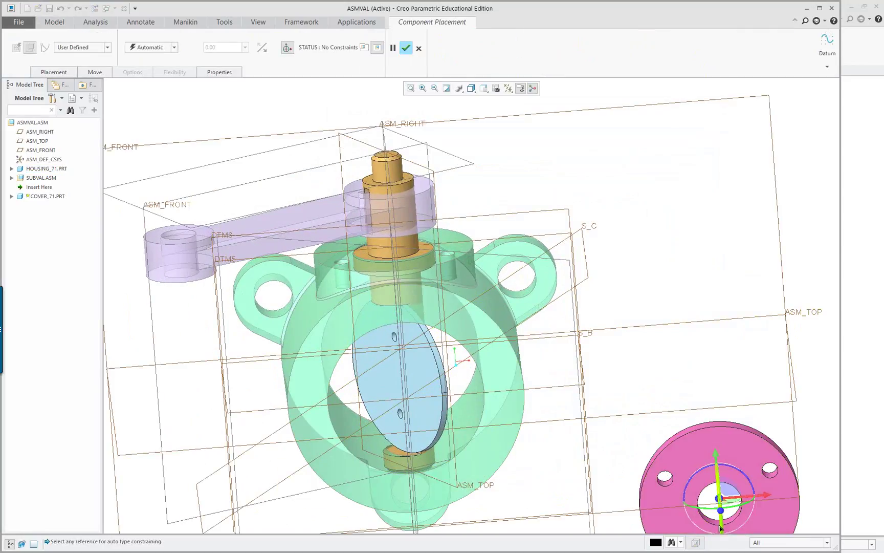
scroll(715, 521, down, 5)
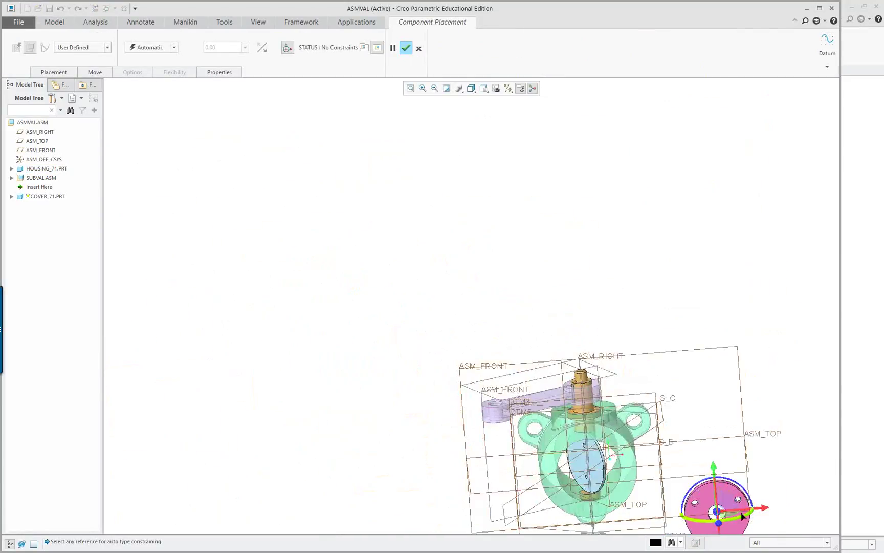
drag(739, 510, 622, 410)
shift+middle_drag(622, 409, 549, 381)
scroll(550, 382, up, 5)
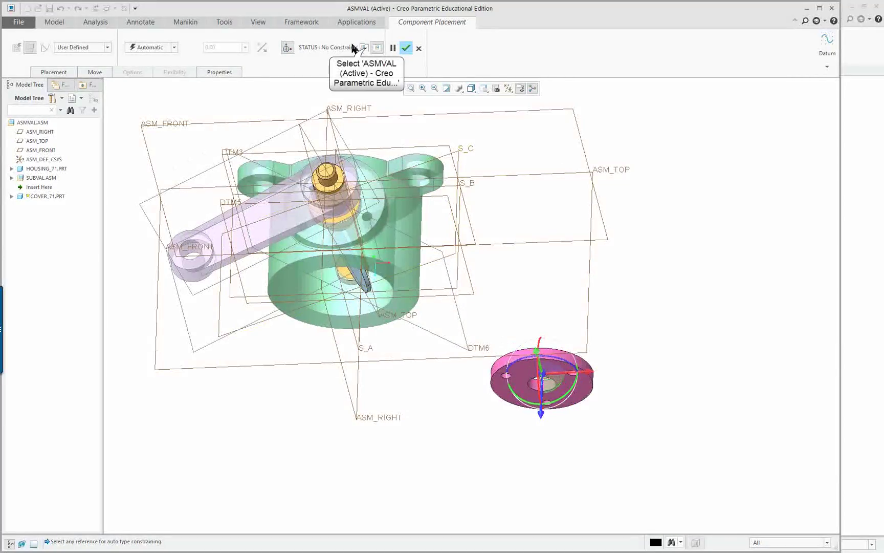
click(365, 47)
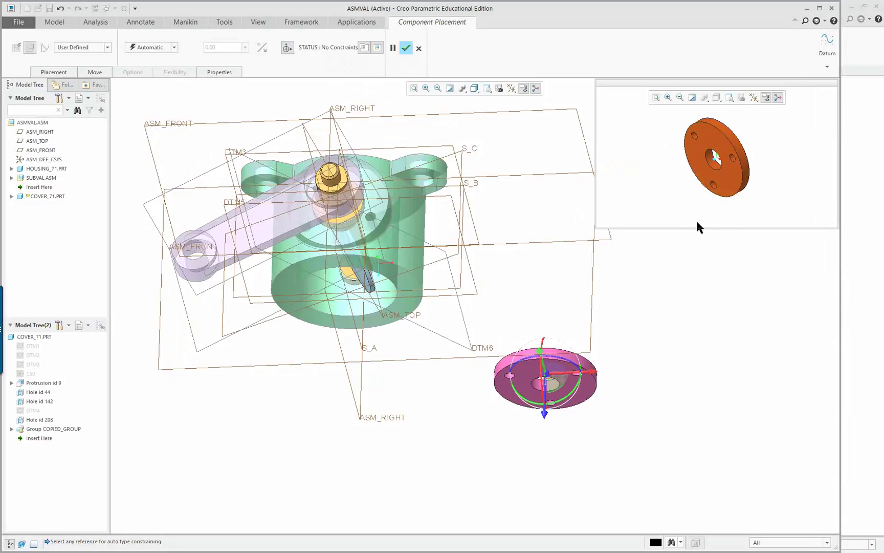
drag(596, 228, 578, 296)
scroll(685, 233, up, 4)
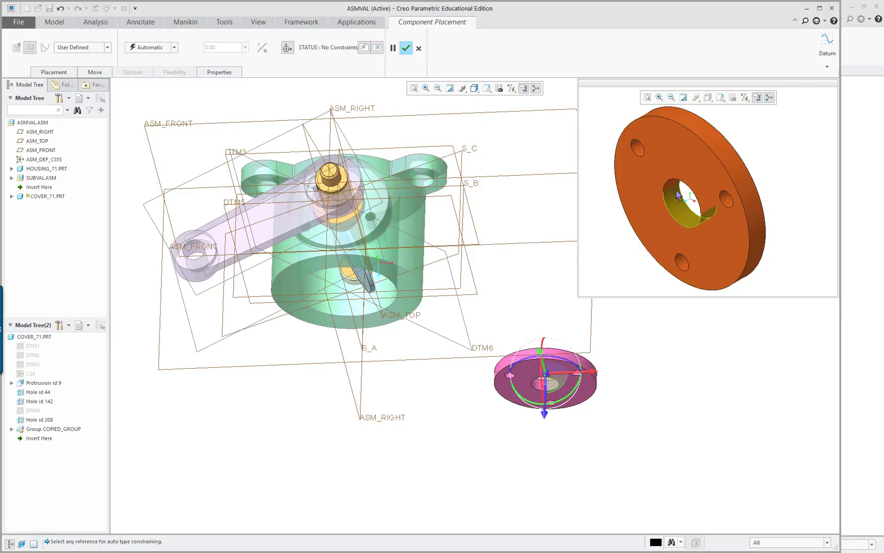
- Make the cover's centre hole Coincident with the shaft's cylindrical surface in the housing
click(671, 206)
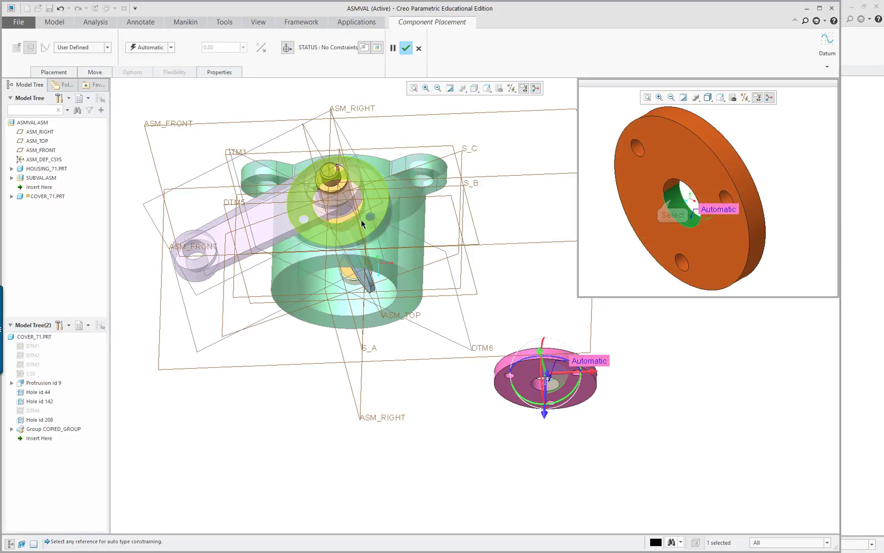
middle_drag(350, 223, 340, 214)
scroll(339, 209, up, 5)
right_click(362, 196)
right_click(357, 197)
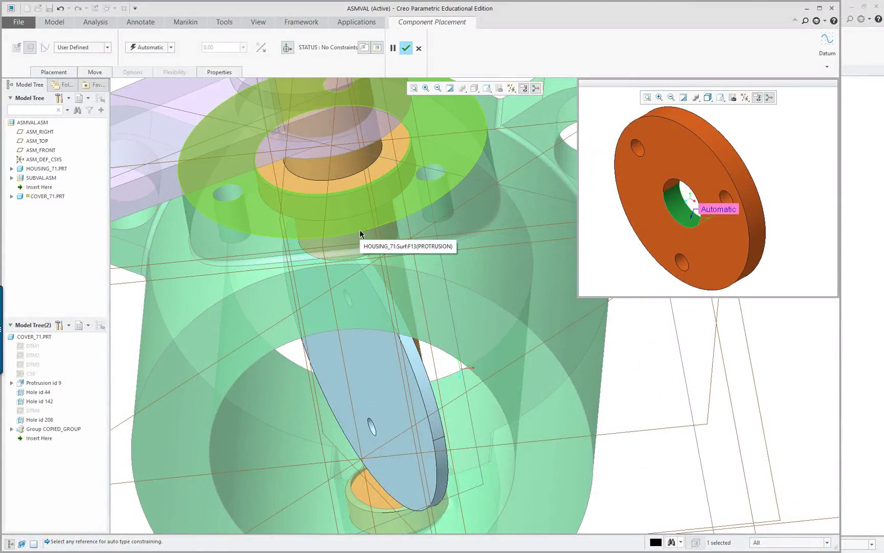
scroll(359, 225, up, 4)
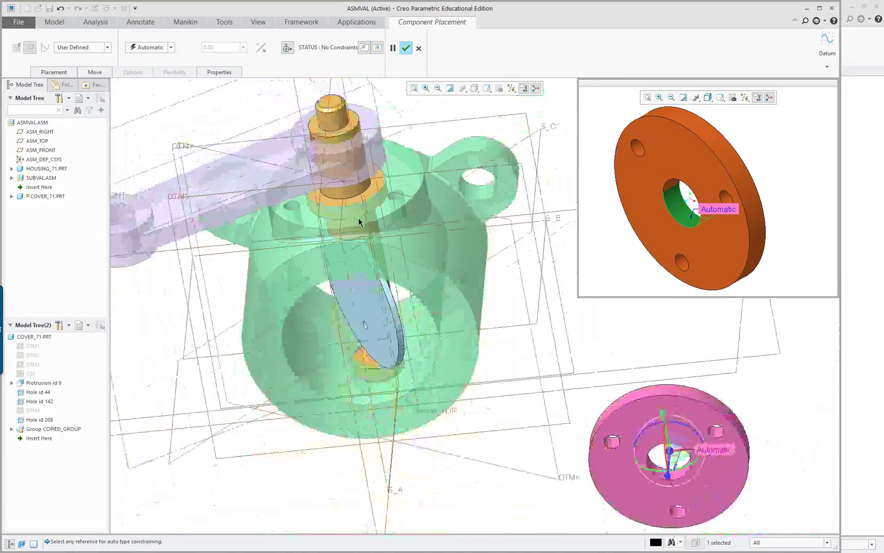
click(354, 192)
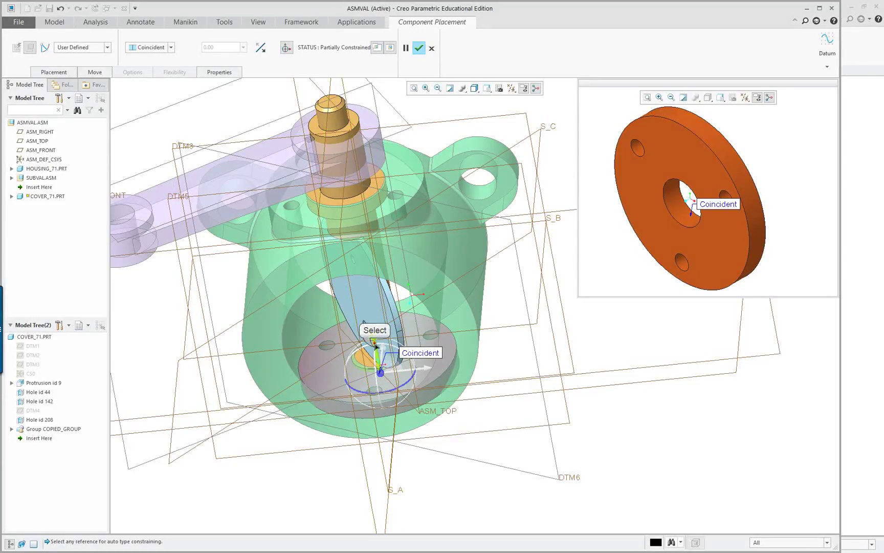
- Move the cover up the shaft so it sits above the housing top
drag(376, 349, 380, 250)
scroll(381, 251, down, 3)
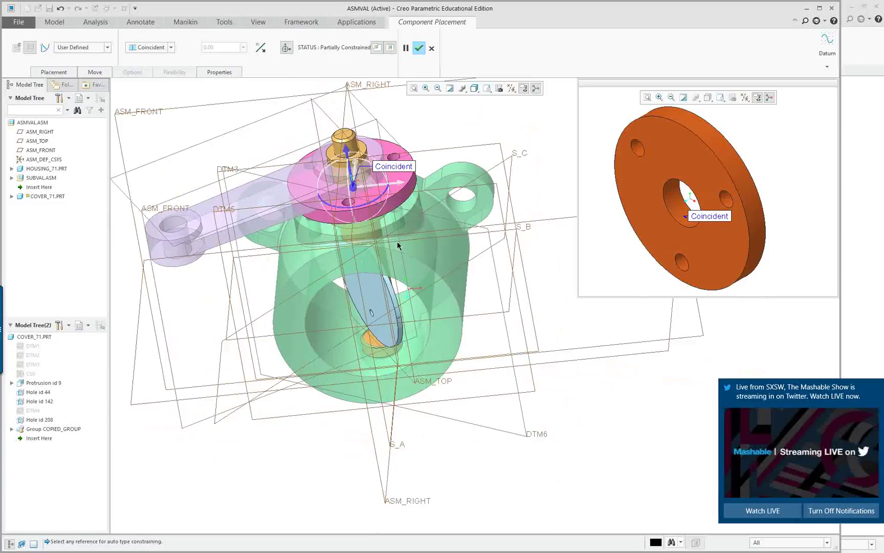
click(877, 388)
drag(358, 178, 346, 108)
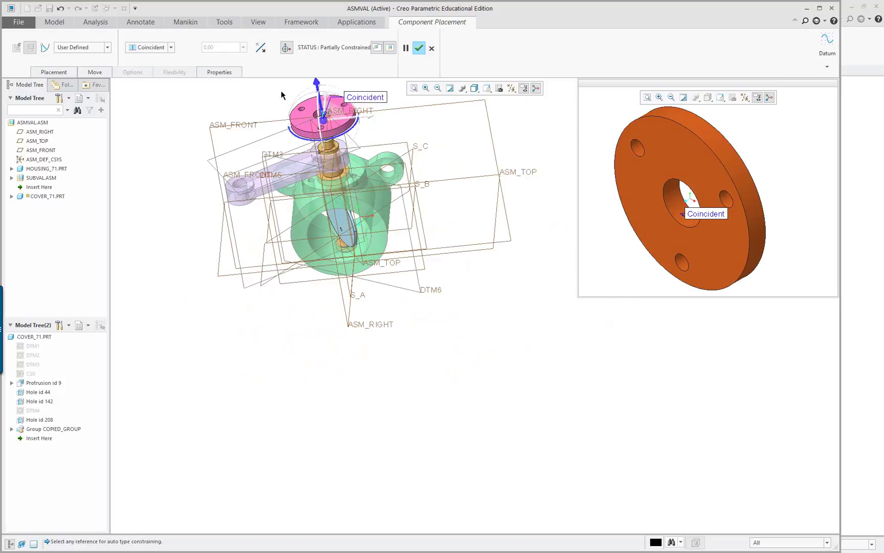
scroll(281, 87, up, 4)
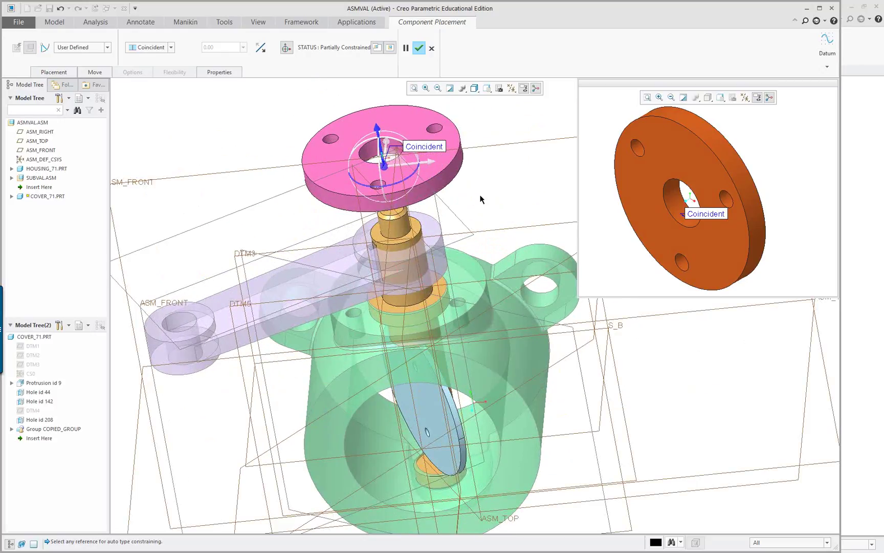
mouse_move(485, 194)
middle_down()
mouse_move(490, 180)
mouse_move(491, 191)
middle_up()
- Make the cover's mating face Coincident with the housing's top face
click(464, 269)
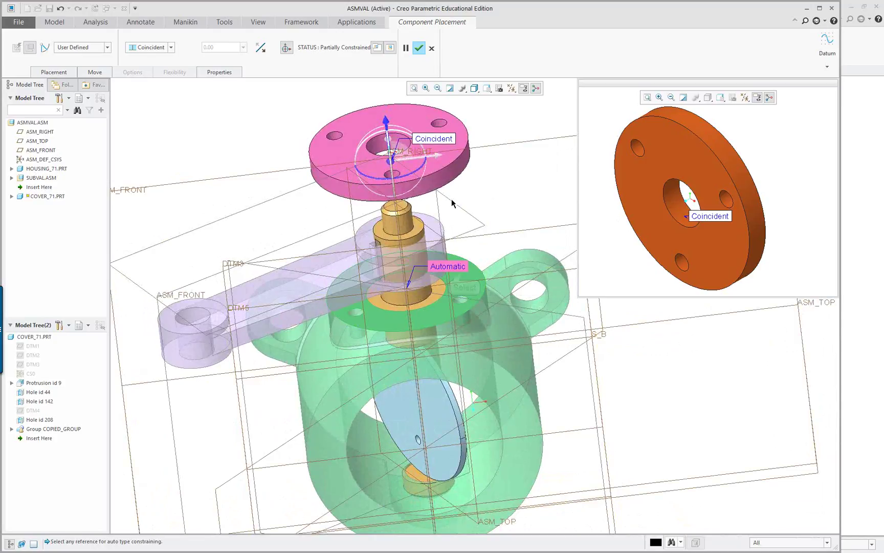
click(446, 157)
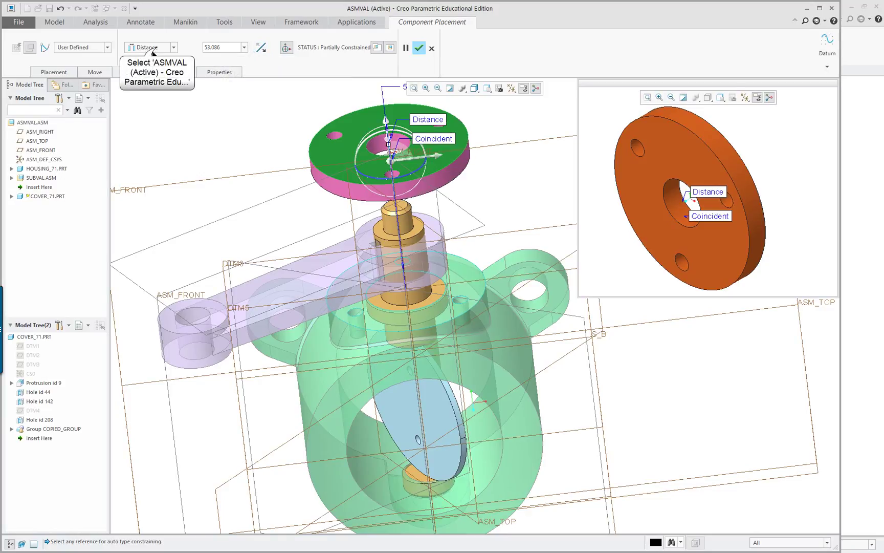
click(138, 47)
click(155, 83)
scroll(472, 331, down, 3)
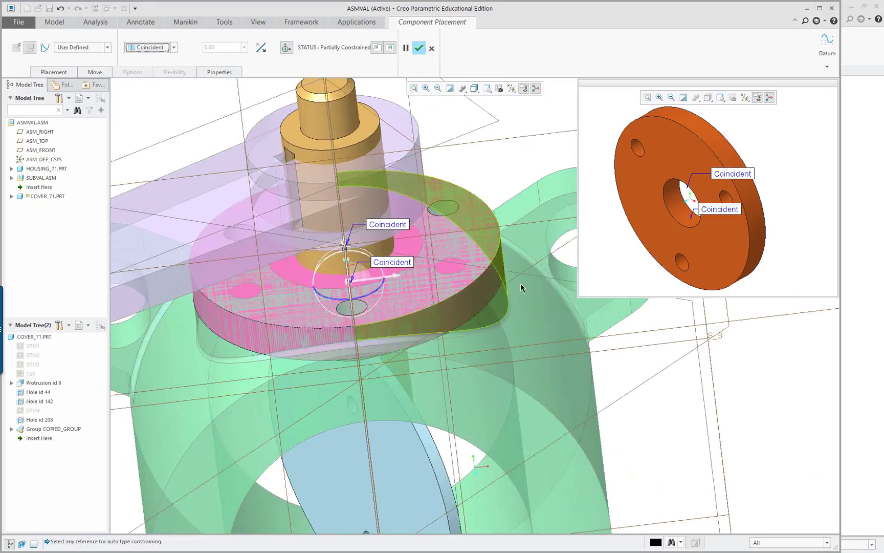
click(377, 47)
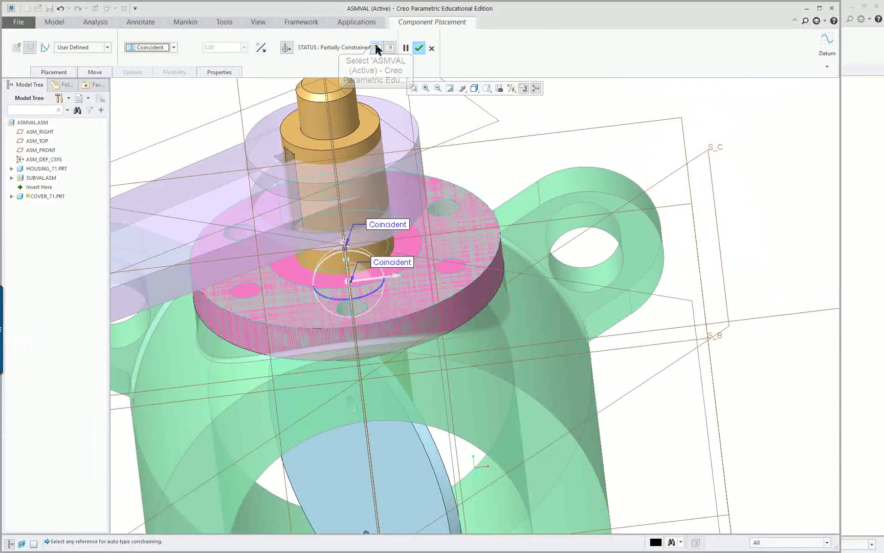
scroll(491, 156, up, 2)
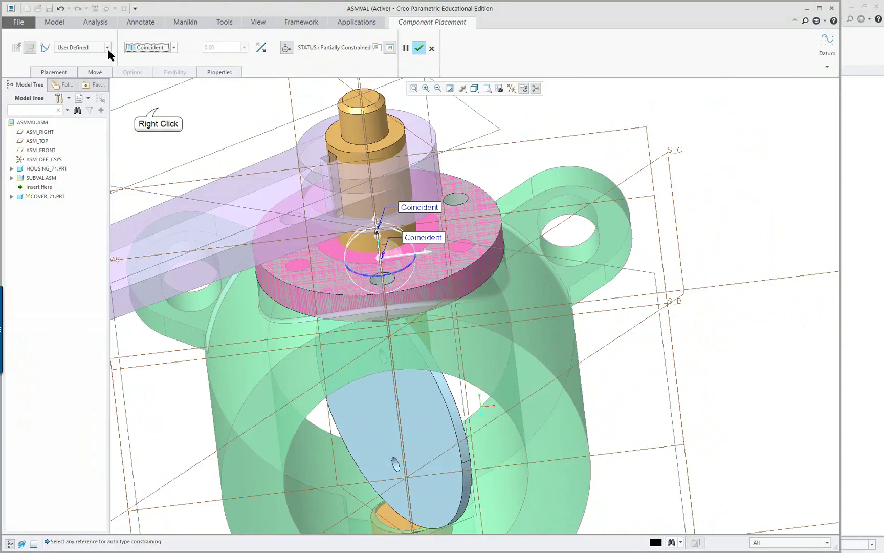
- Add an Oriented constraint between the cover and housing bolt holes and finish placement
right_click(159, 109)
click(198, 196)
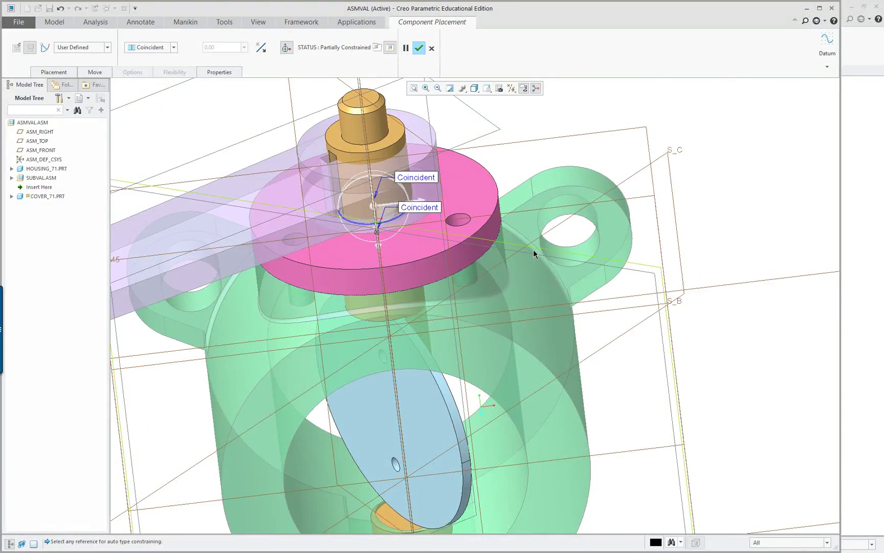
middle_drag(533, 253, 526, 303)
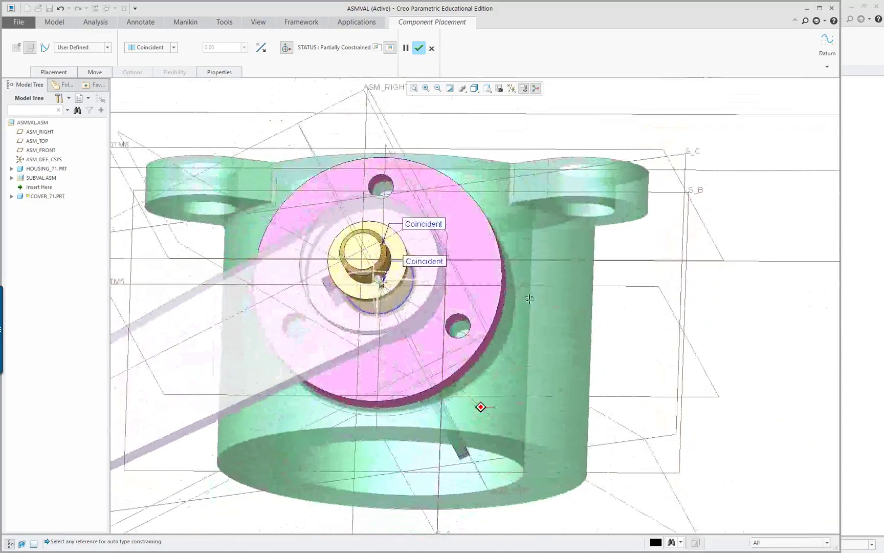
scroll(519, 332, up, 4)
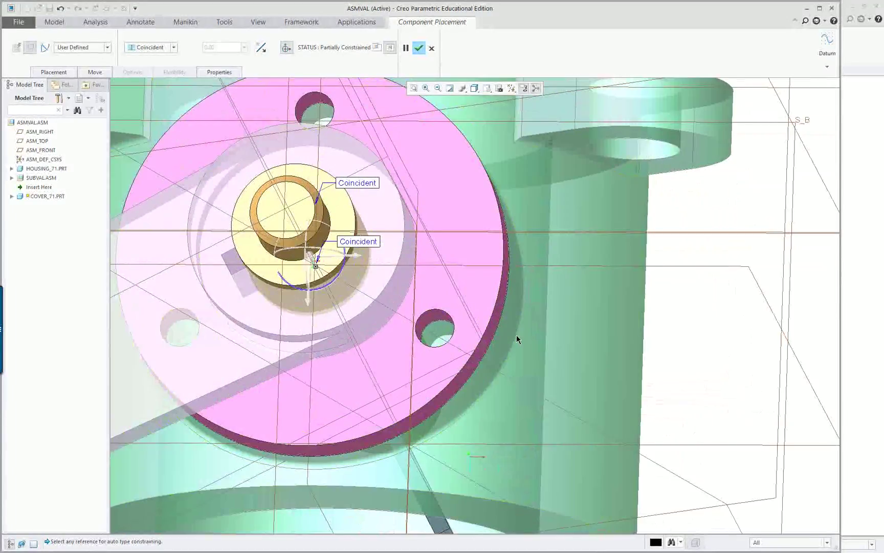
scroll(517, 341, up, 1)
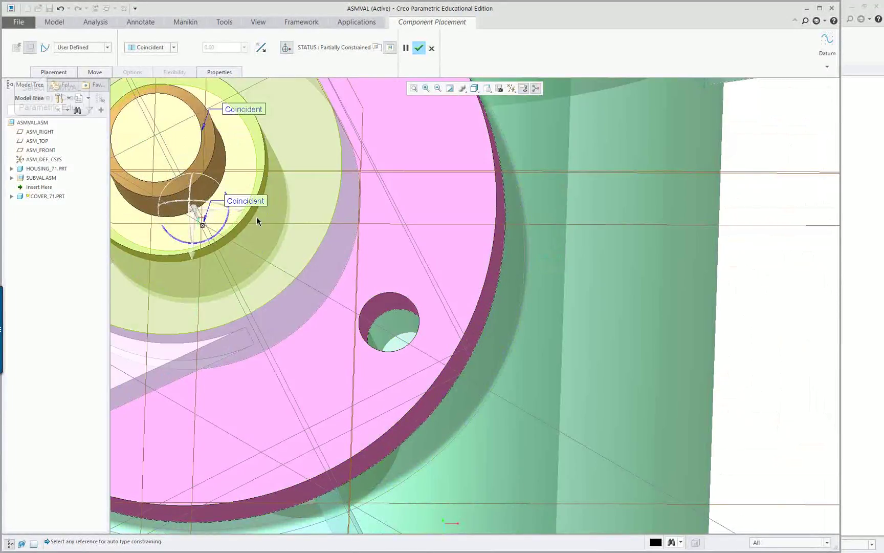
click(53, 73)
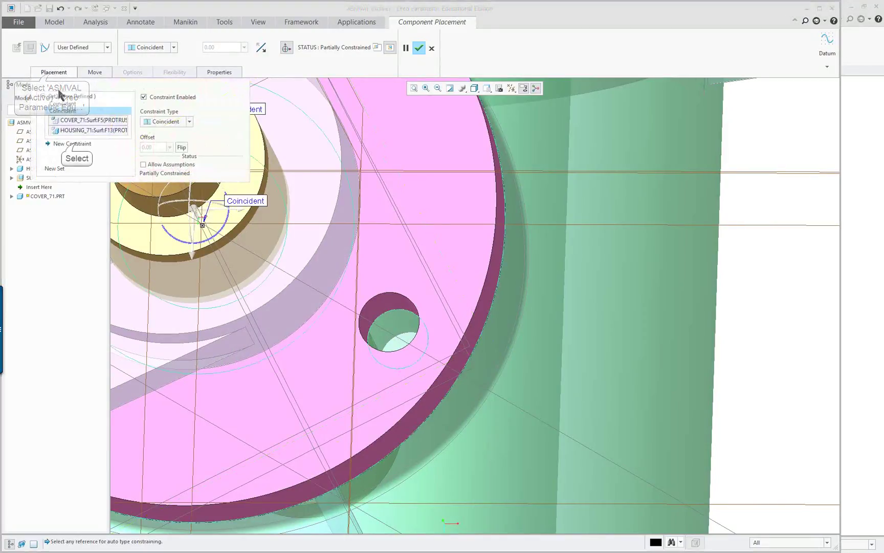
click(71, 143)
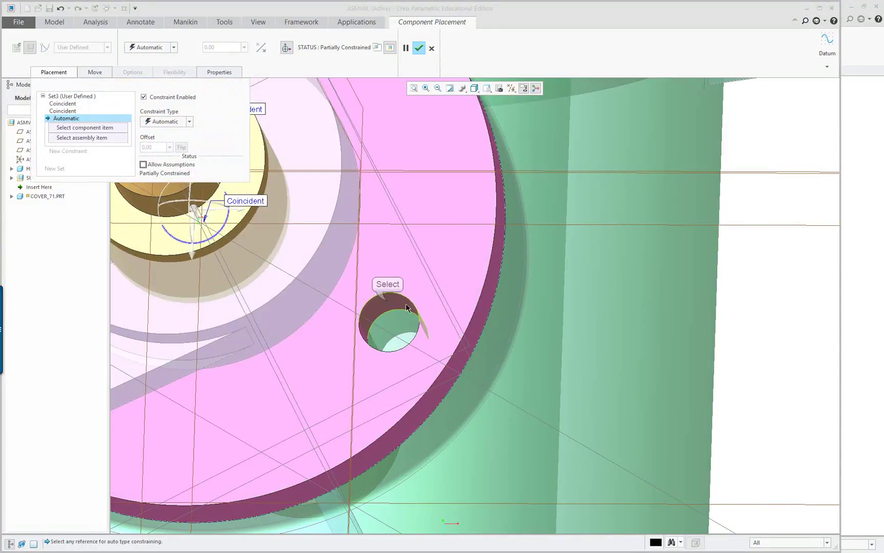
click(387, 301)
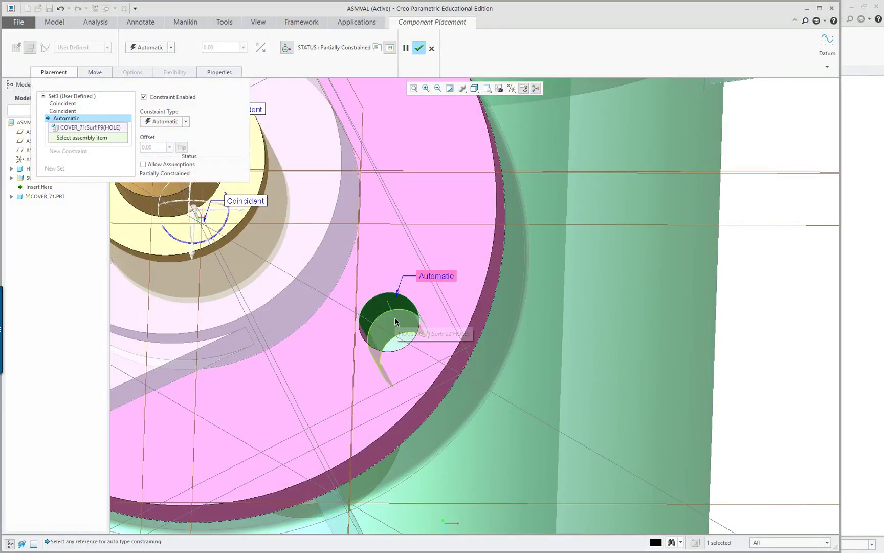
click(395, 321)
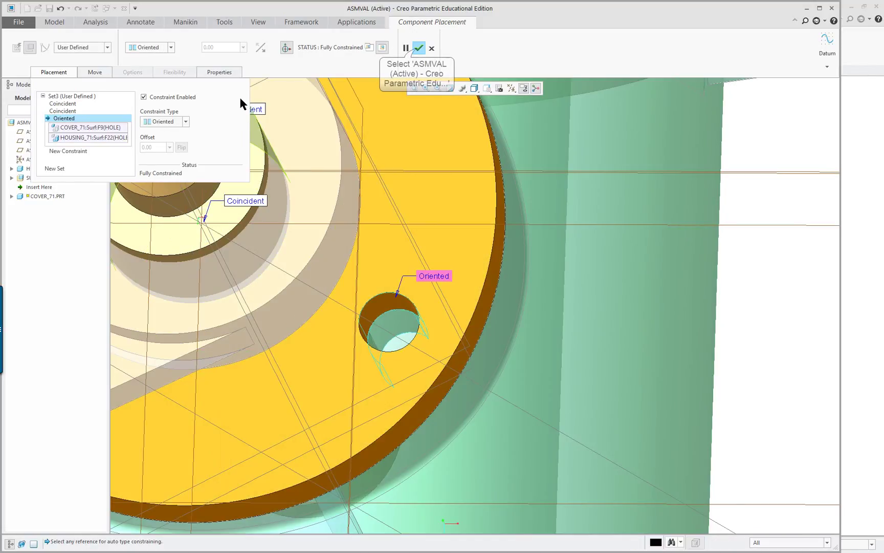
click(420, 47)
scroll(430, 224, down, 5)
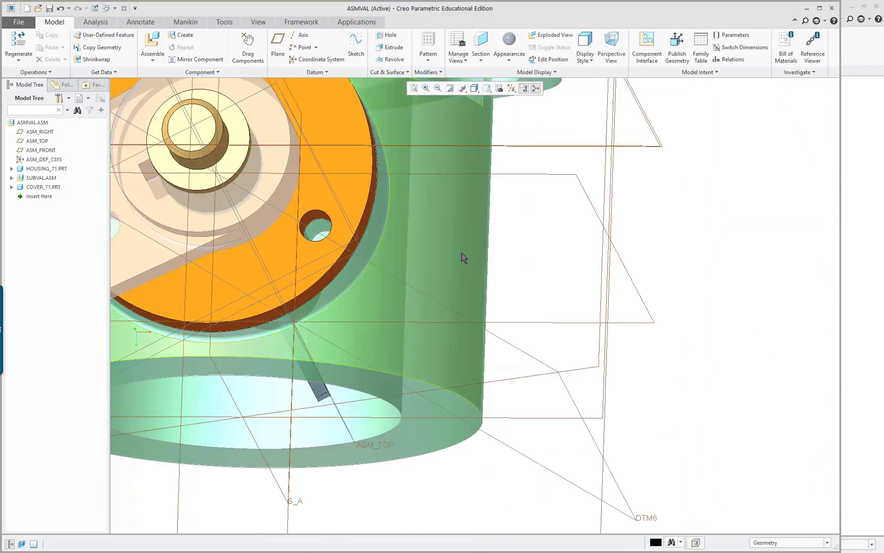
- Edit SUBVAL.ASM's disc angle dimension from 62 to 90 and regenerate ASMVAL
middle_drag(454, 251, 431, 197)
scroll(399, 169, down, 3)
scroll(361, 136, up, 5)
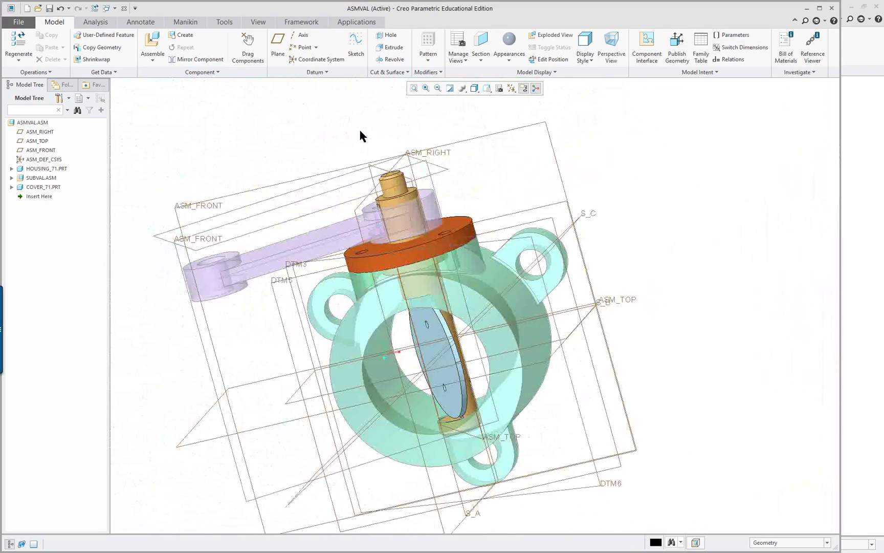
middle_drag(361, 137, 382, 180)
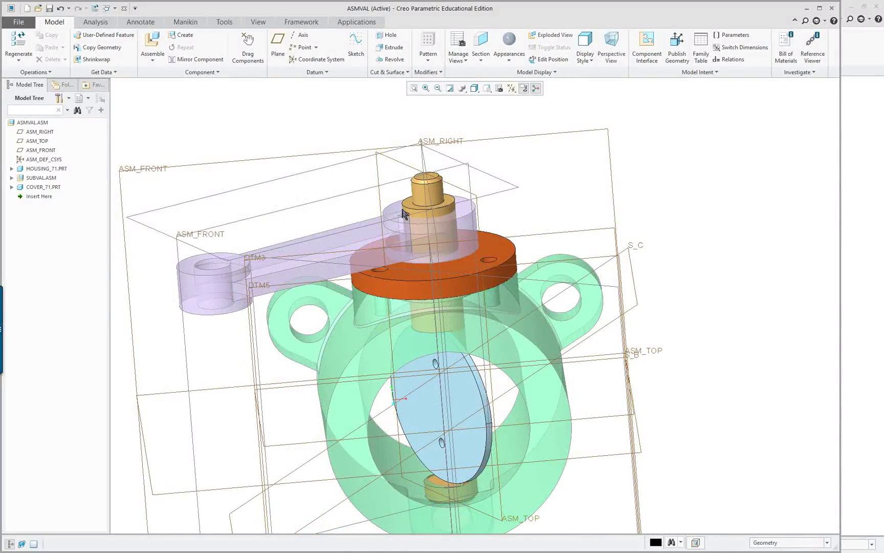
right_click(45, 177)
click(73, 145)
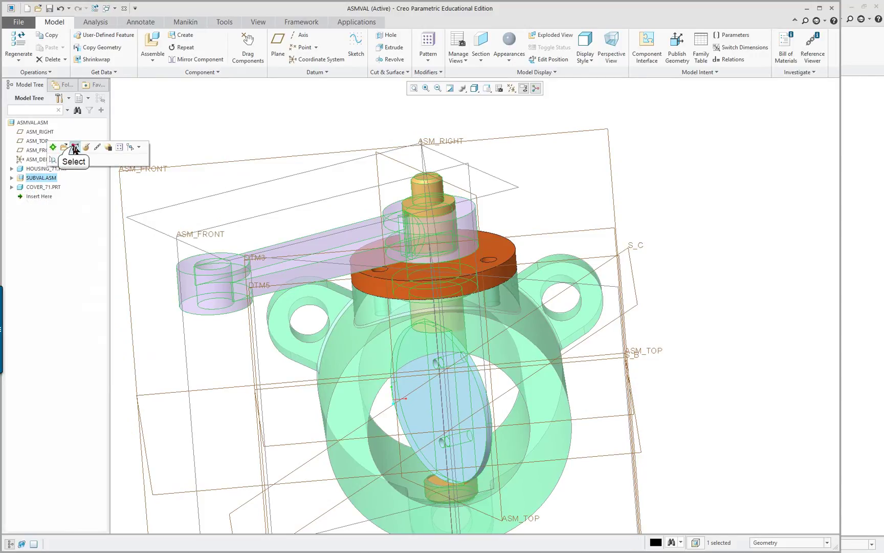
double_click(383, 343)
double_click(383, 373)
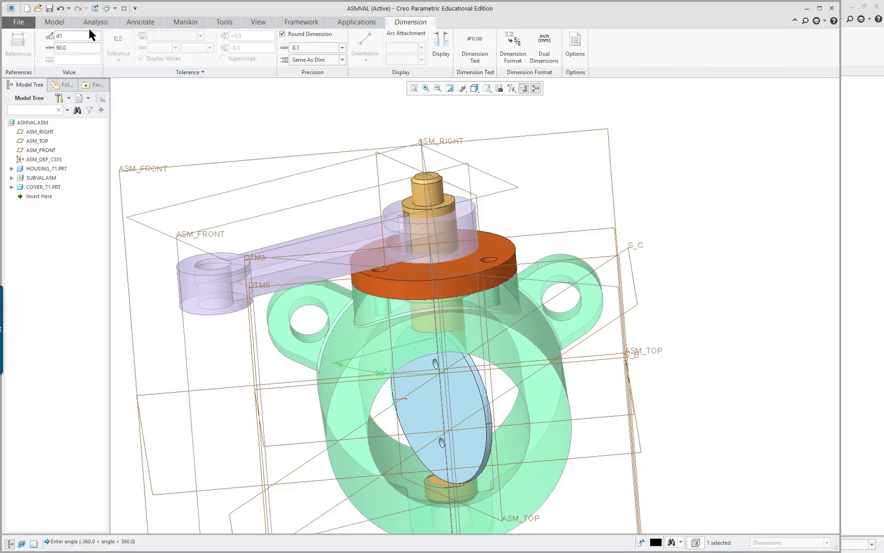
click(54, 22)
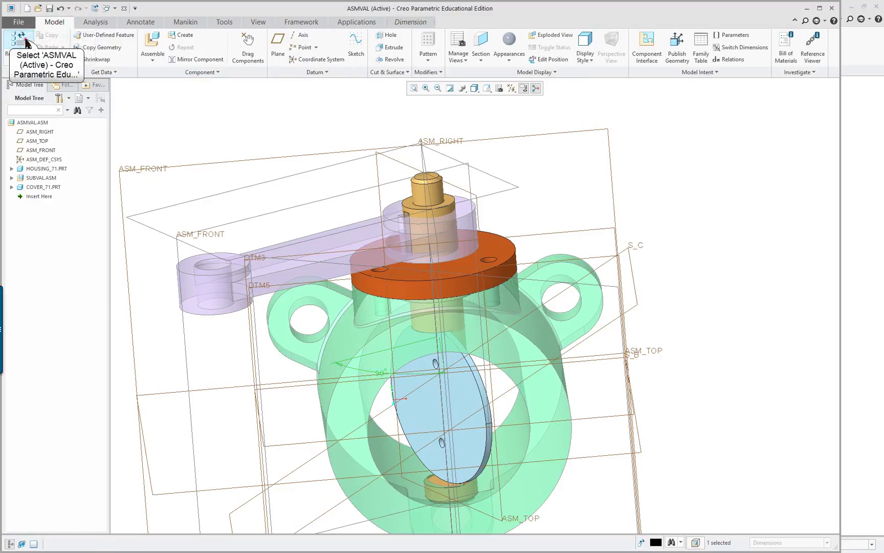
click(27, 43)
middle_drag(358, 307, 518, 235)
- Create a new KEY part located by default datums with Align csys to csys
scroll(415, 207, down, 3)
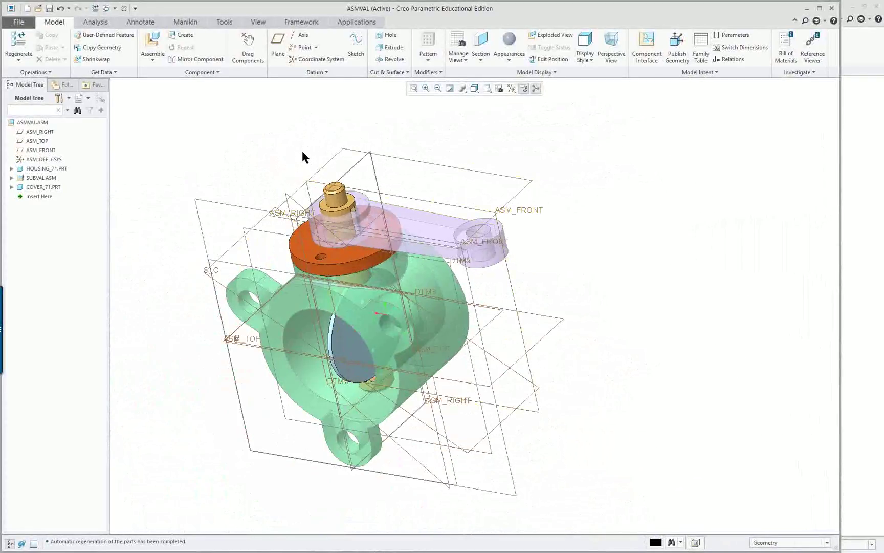
scroll(300, 148, up, 5)
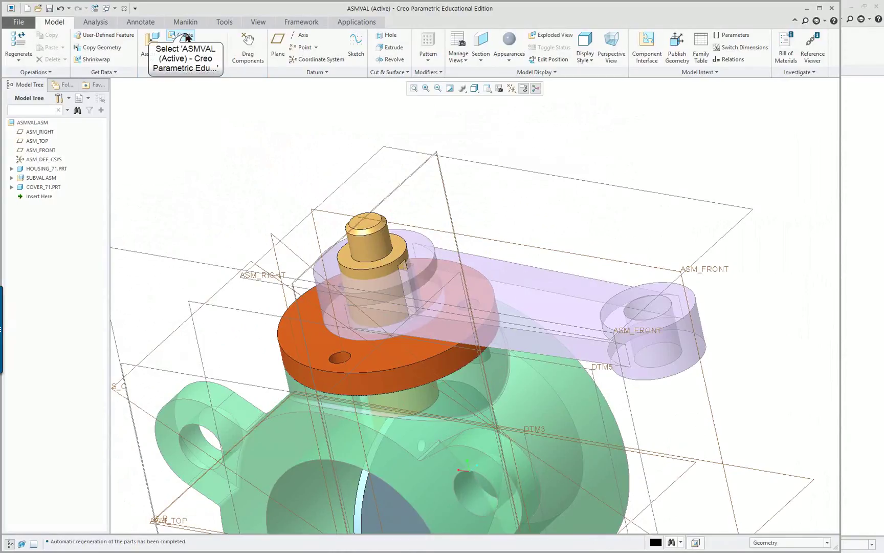
click(187, 37)
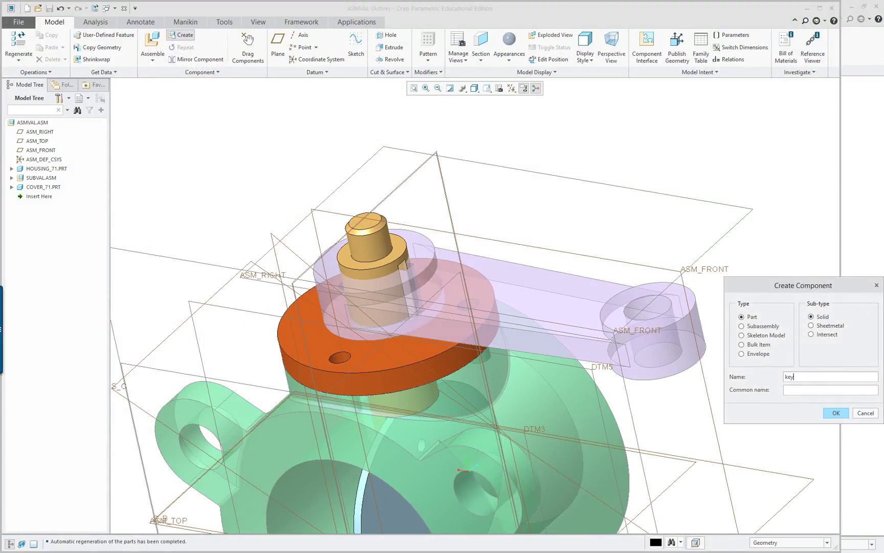
click(836, 413)
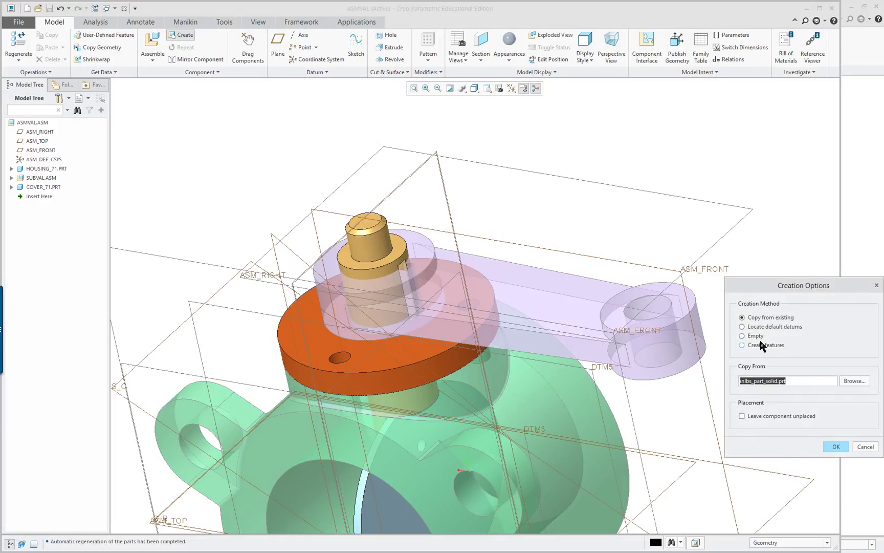
click(774, 326)
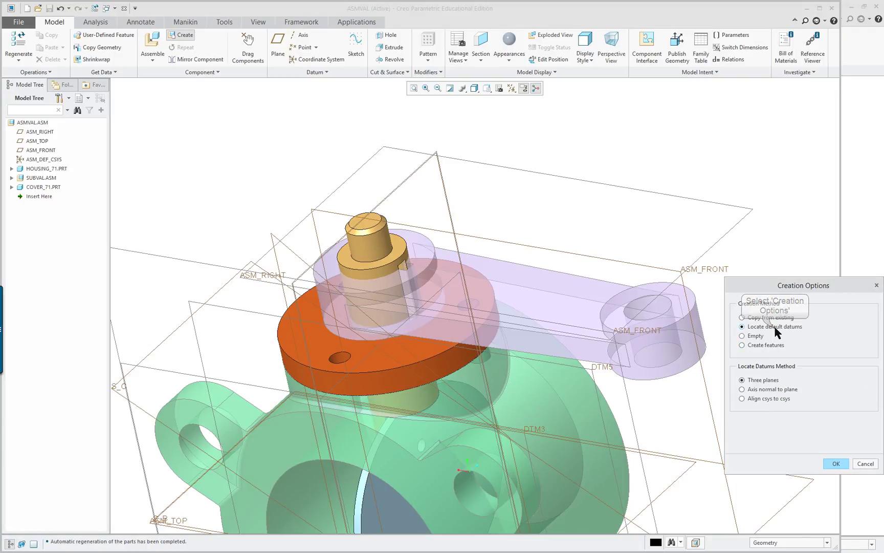
click(769, 398)
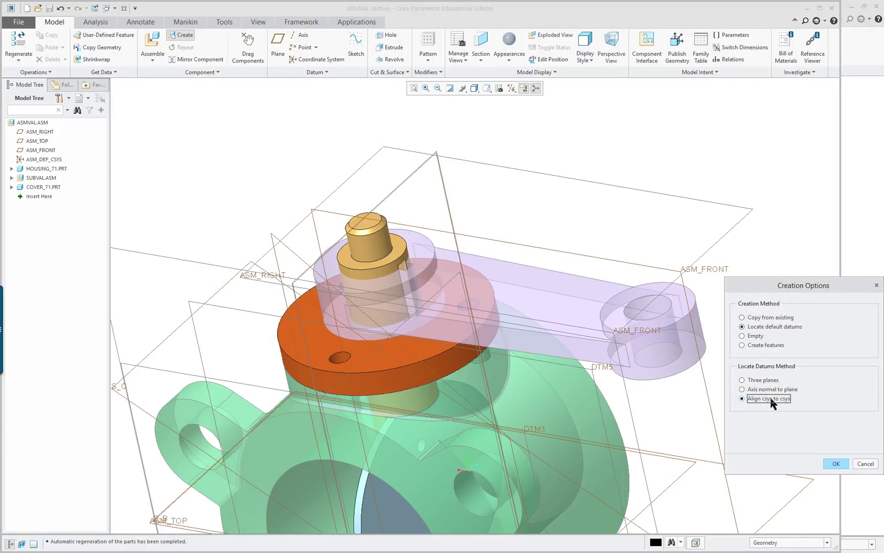
click(836, 464)
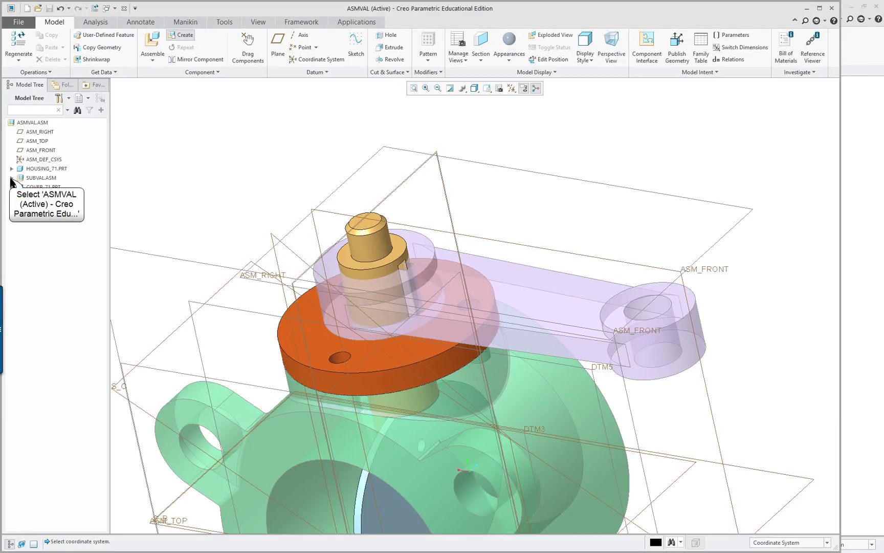
- Align the KEY part to ASM_DEF_CSYS under SUBVAL.ASM
click(31, 177)
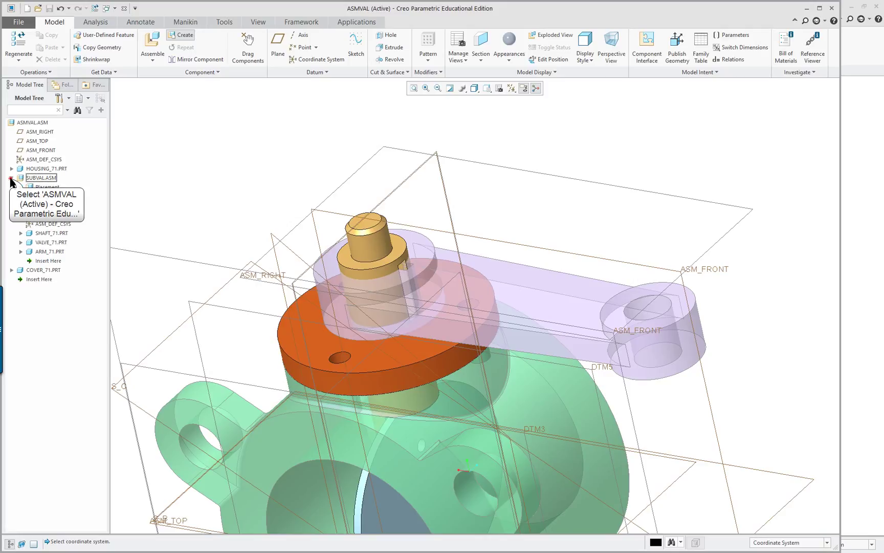
click(56, 224)
scroll(290, 299, down, 3)
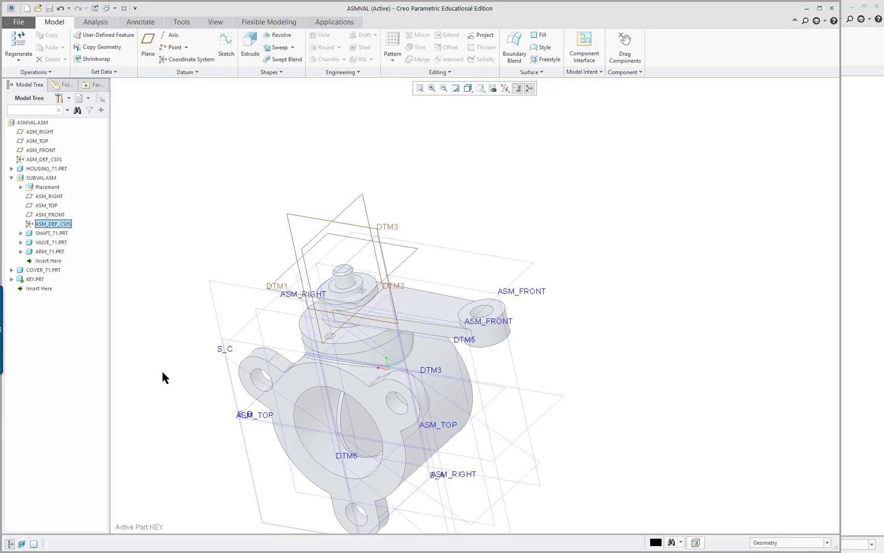
- Start an extrusion sketched on DTM3, viewed straight on
mouse_move(405, 312)
middle_down()
mouse_move(399, 337)
mouse_move(418, 310)
middle_up()
scroll(248, 217, up, 1)
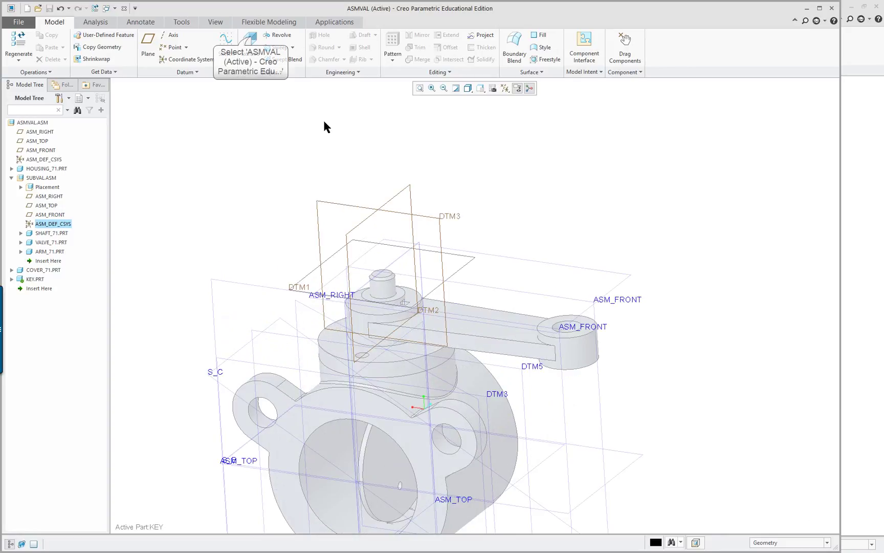
click(250, 40)
click(348, 205)
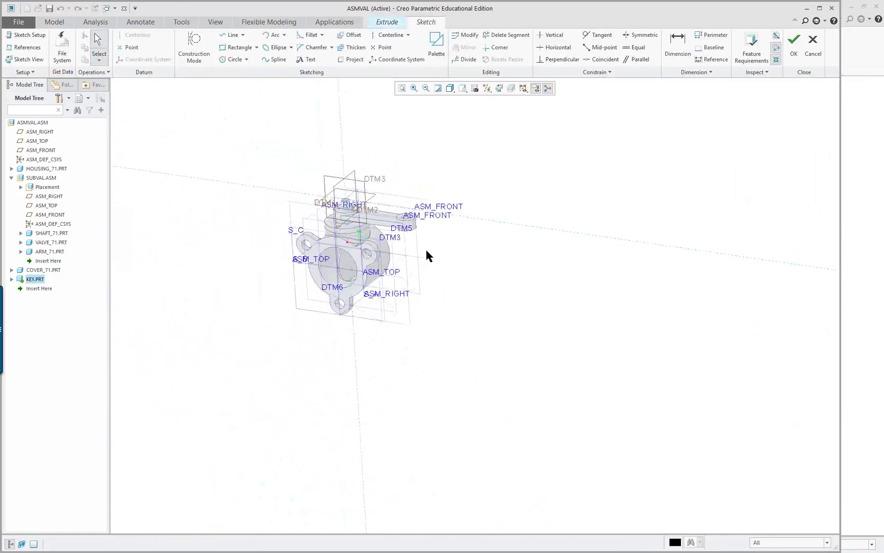
scroll(333, 179, up, 5)
scroll(275, 160, up, 2)
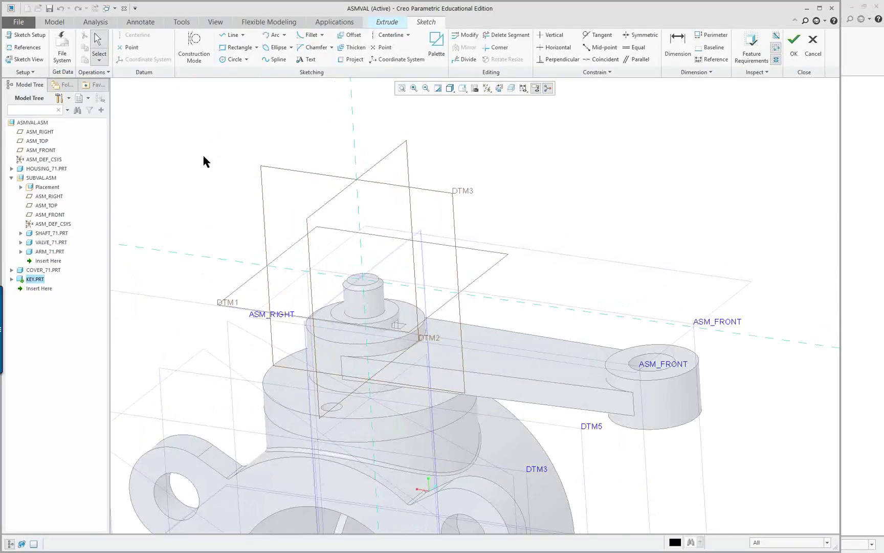
click(488, 88)
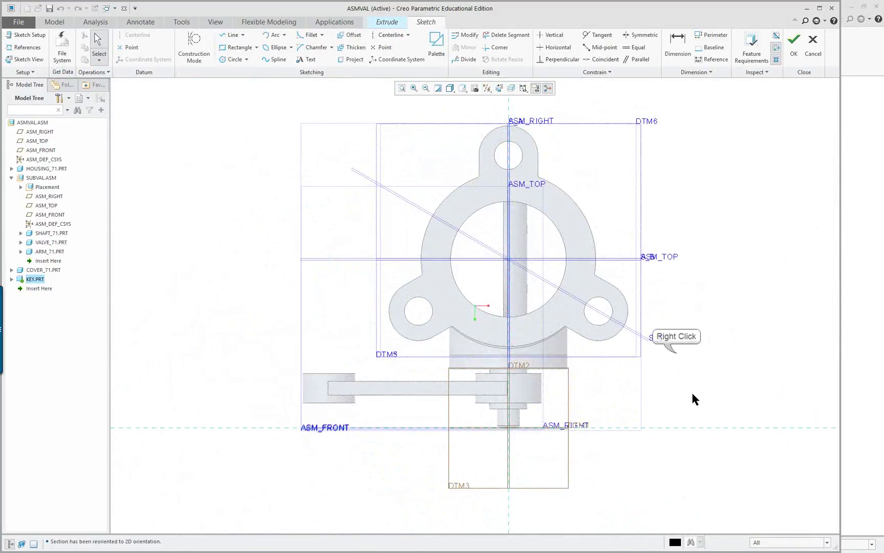
- Set ASM_TOP as the sketch's vertical reference
right_click(676, 357)
click(719, 410)
click(646, 420)
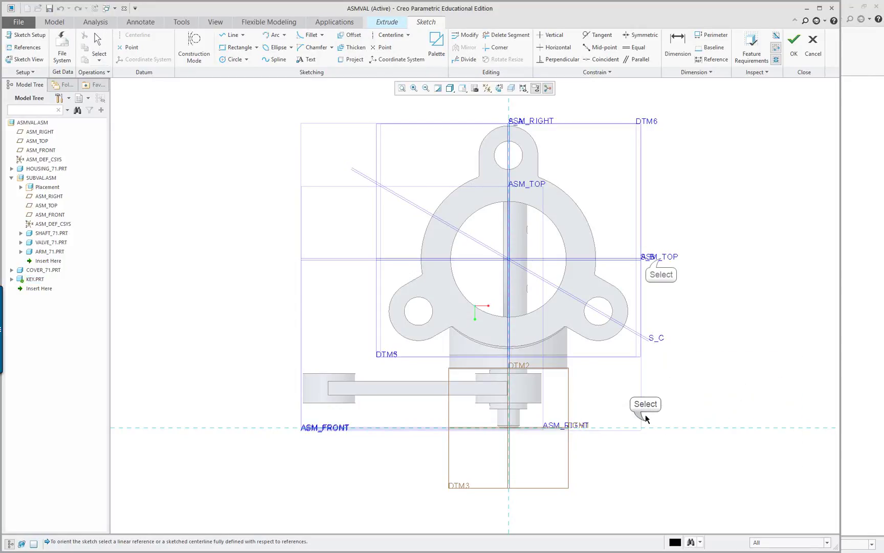
click(660, 258)
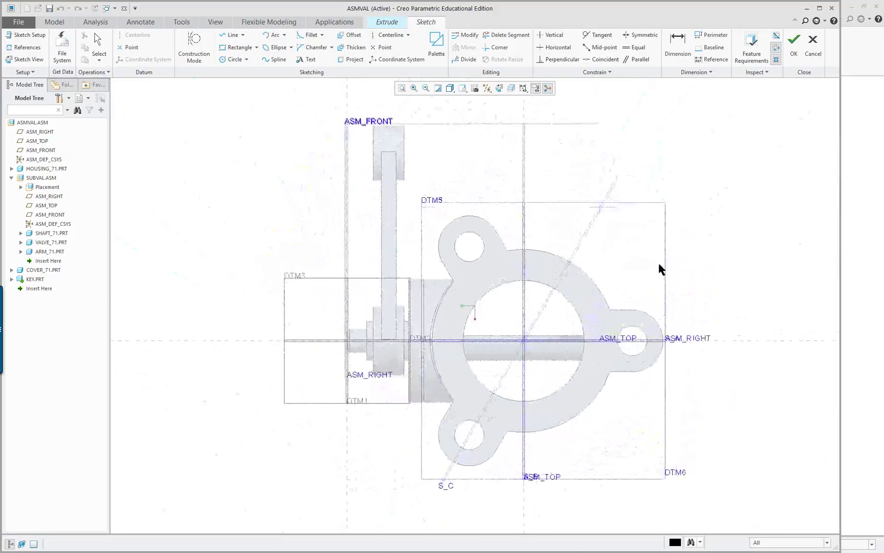
- Turn off datum plane display
scroll(456, 409, up, 3)
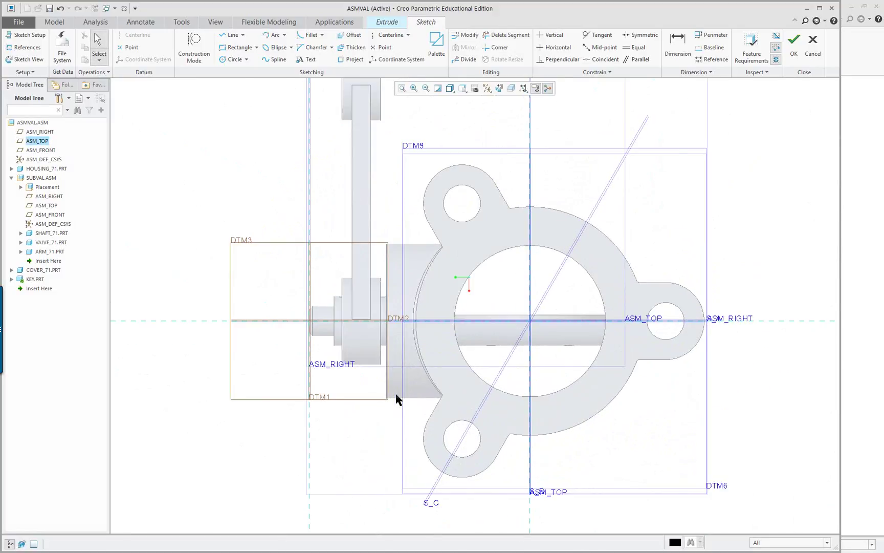
scroll(415, 351, up, 1)
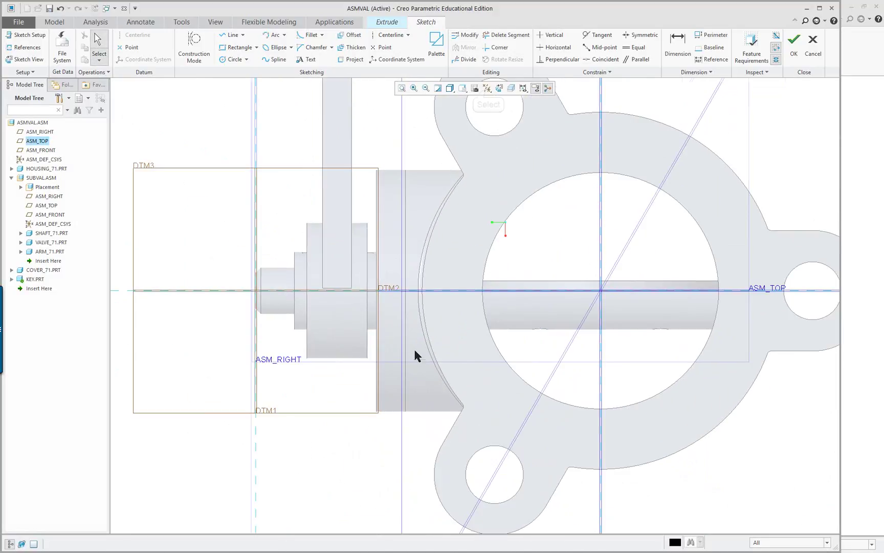
click(488, 89)
click(488, 140)
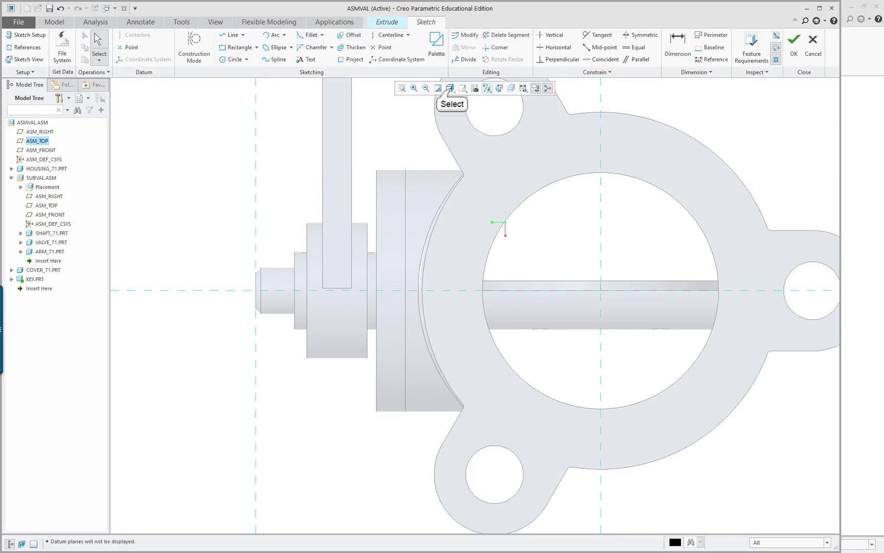
- Switch the model display to Hidden Line
click(450, 89)
click(474, 140)
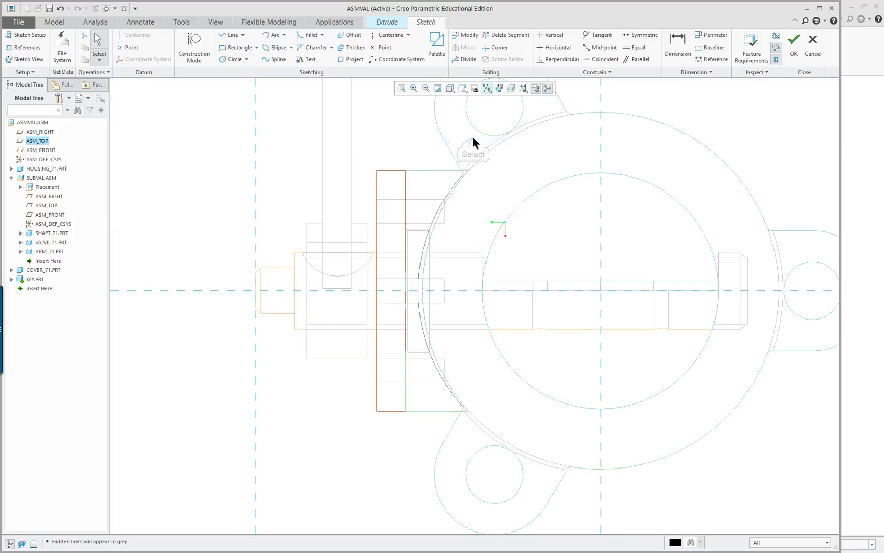
scroll(300, 217, down, 3)
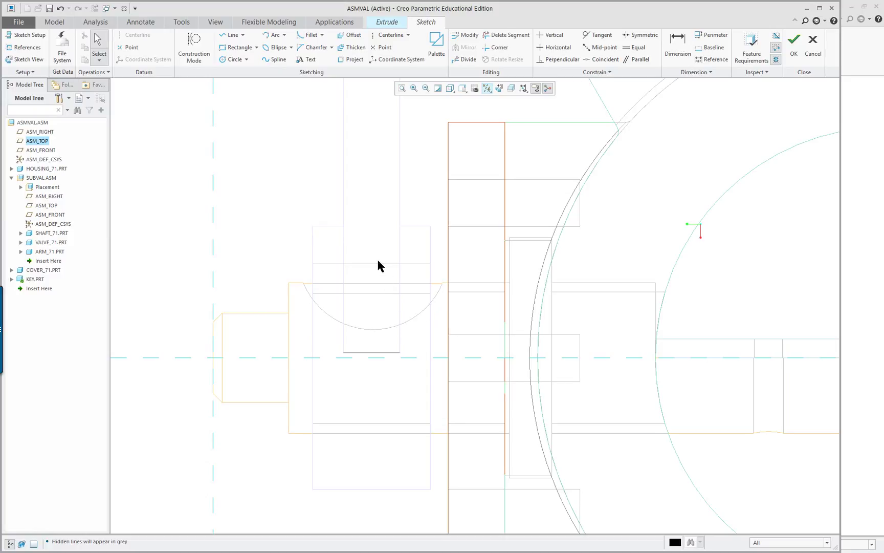
- Add the ARM_71 and SHAFT_71 slot surfaces as references, delete DTM1, DTM2, ASM_TOP, and solve
right_click(268, 206)
click(309, 246)
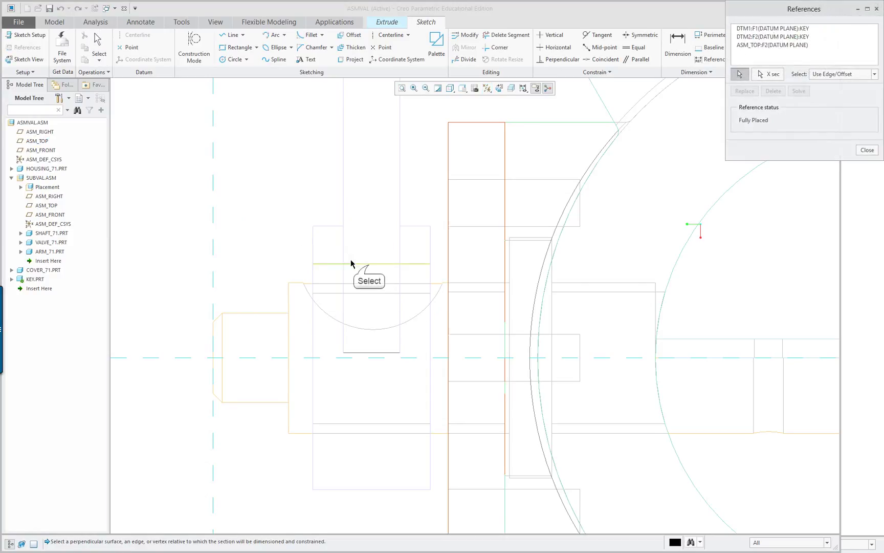
click(367, 264)
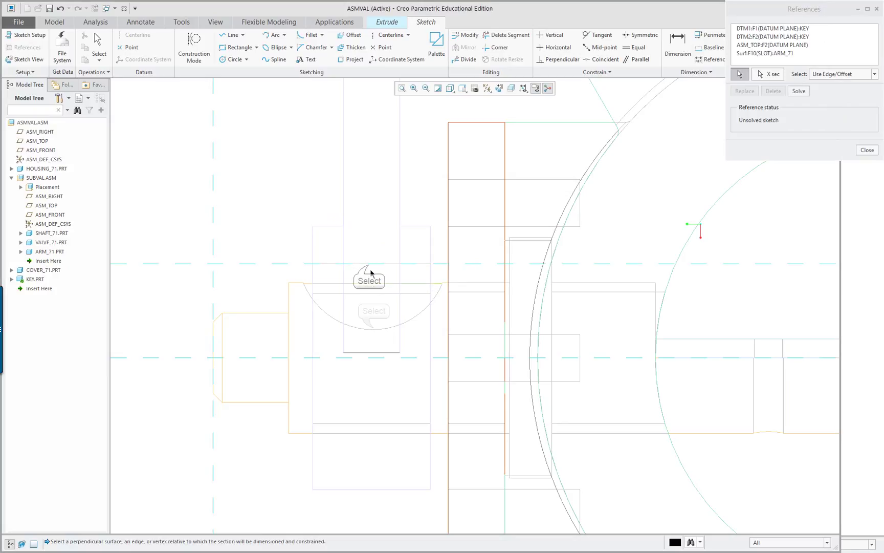
click(374, 330)
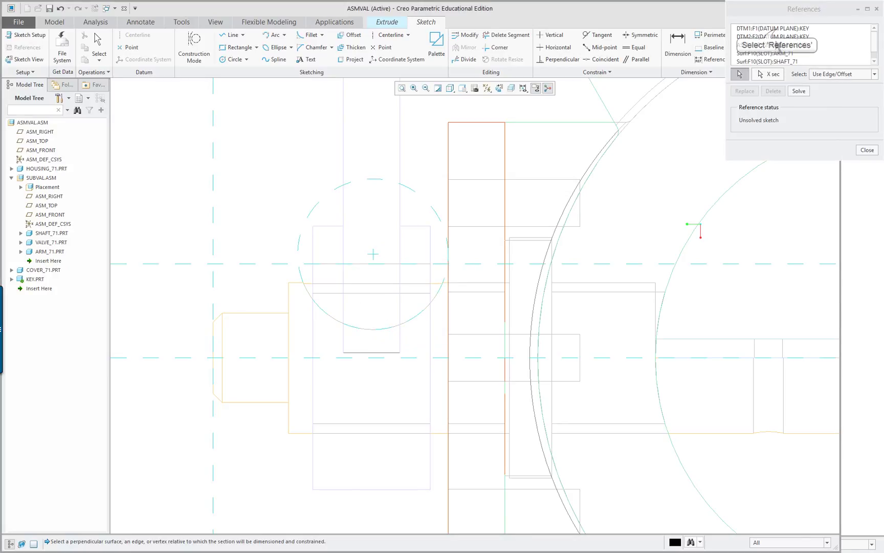
click(778, 28)
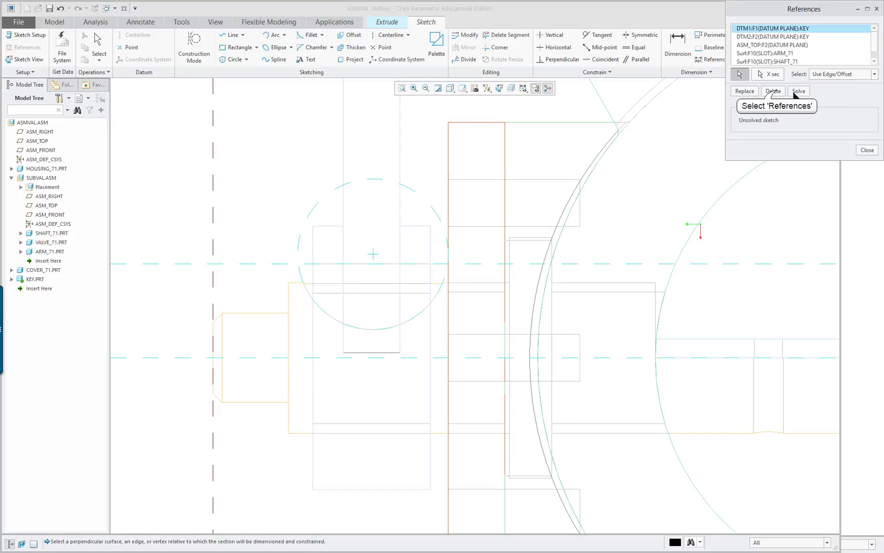
click(774, 91)
click(775, 91)
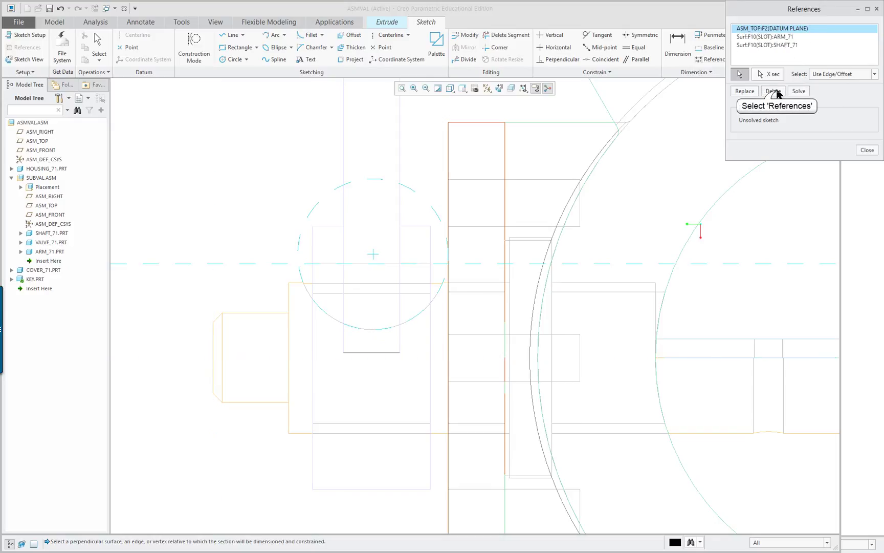
click(774, 91)
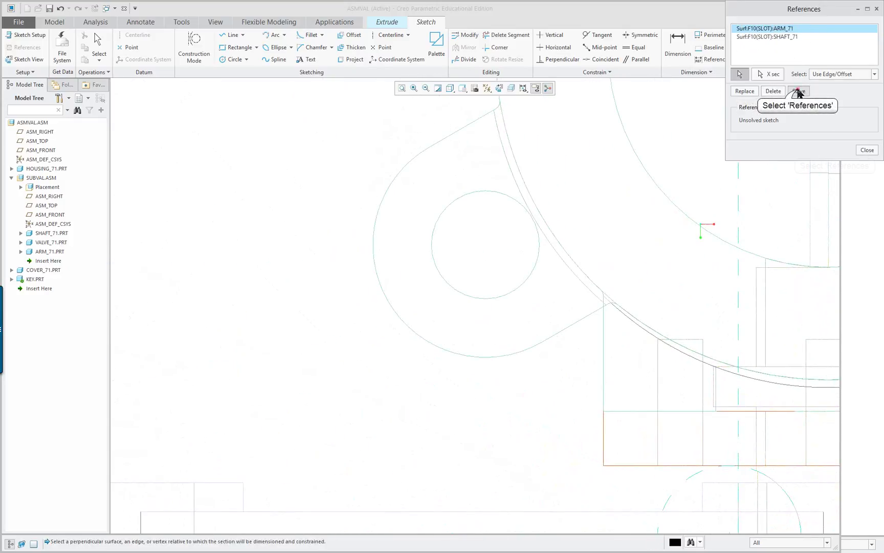
click(799, 92)
- Set the vertical link line as the sketch's vertical reference so the shaft runs horizontally
click(866, 150)
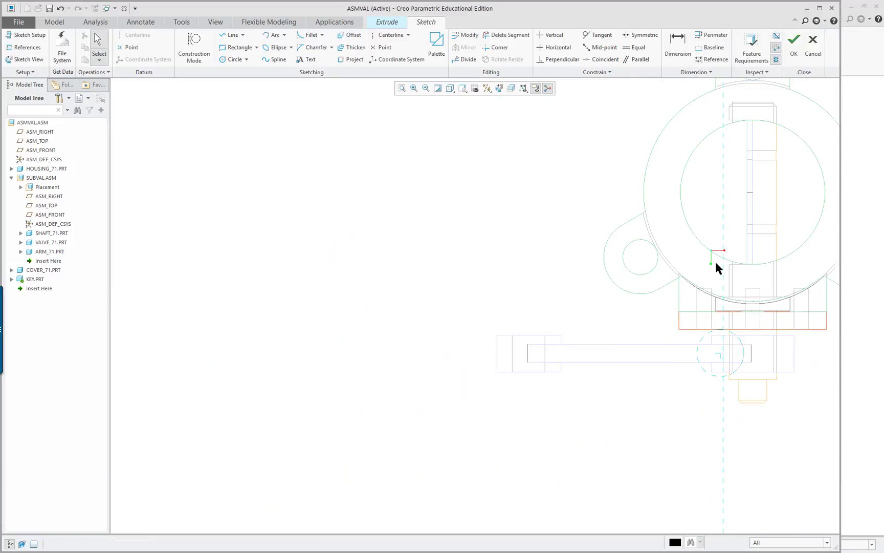
shift+middle_drag(754, 296, 445, 279)
scroll(444, 279, down, 2)
scroll(420, 433, down, 4)
right_click(405, 396)
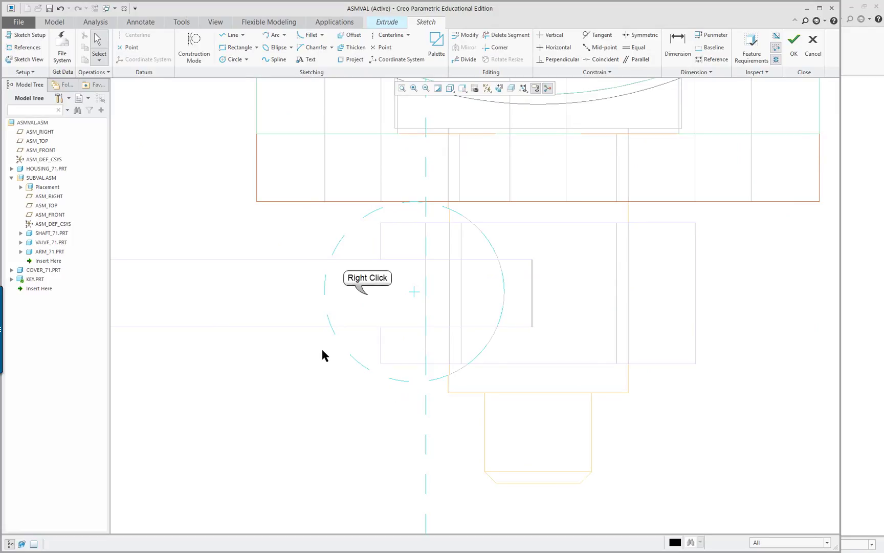
mouse_move(440, 352)
click(541, 362)
scroll(541, 359, up, 4)
click(398, 324)
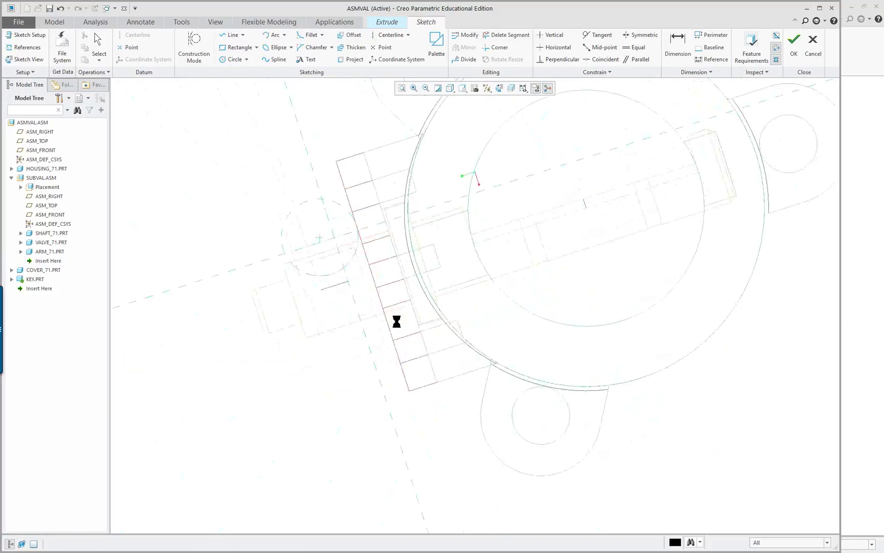
scroll(221, 253, down, 2)
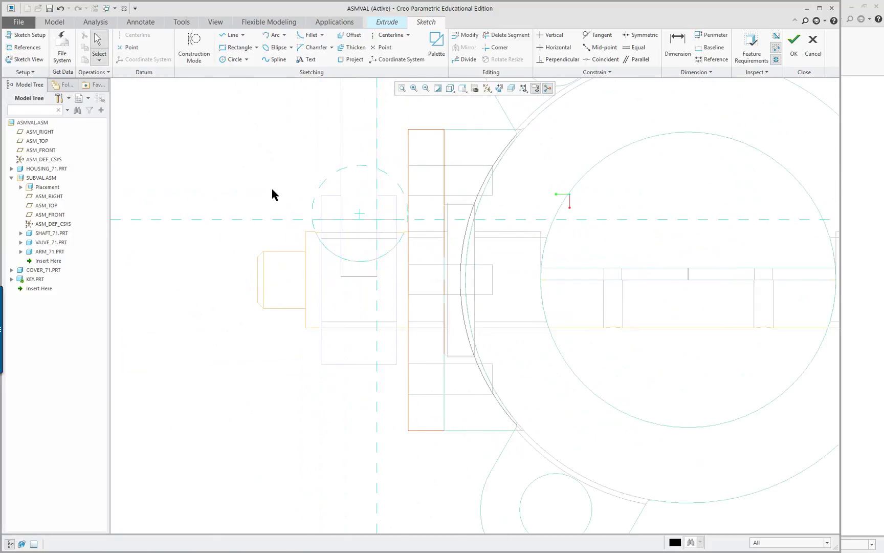
scroll(290, 174, down, 2)
scroll(287, 178, down, 1)
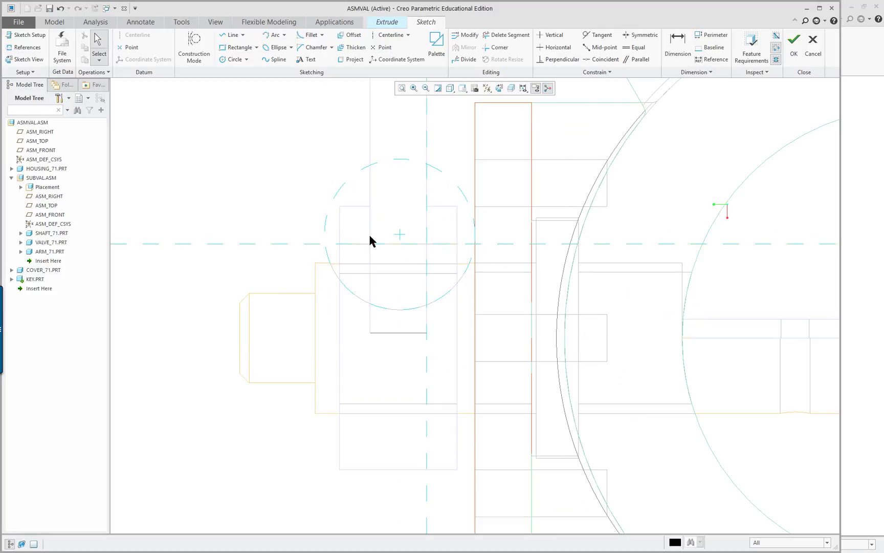
scroll(420, 175, down, 1)
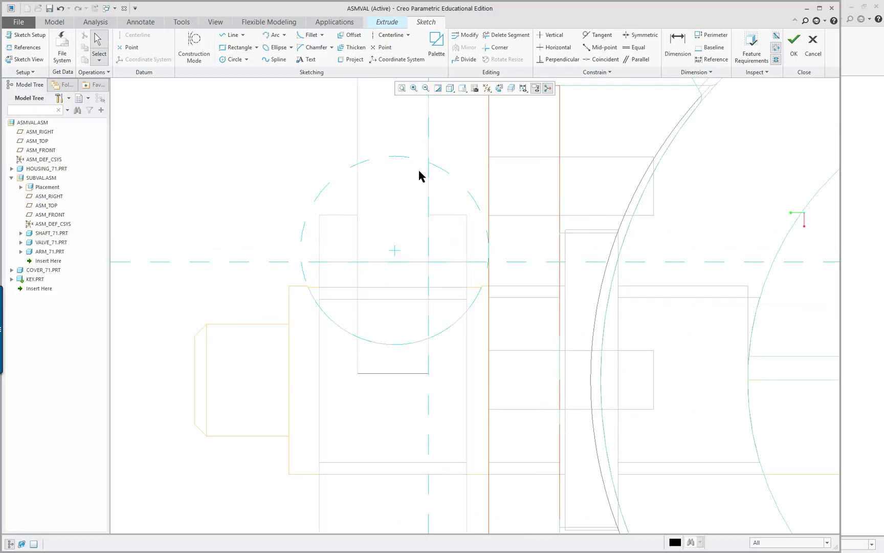
scroll(341, 254, up, 4)
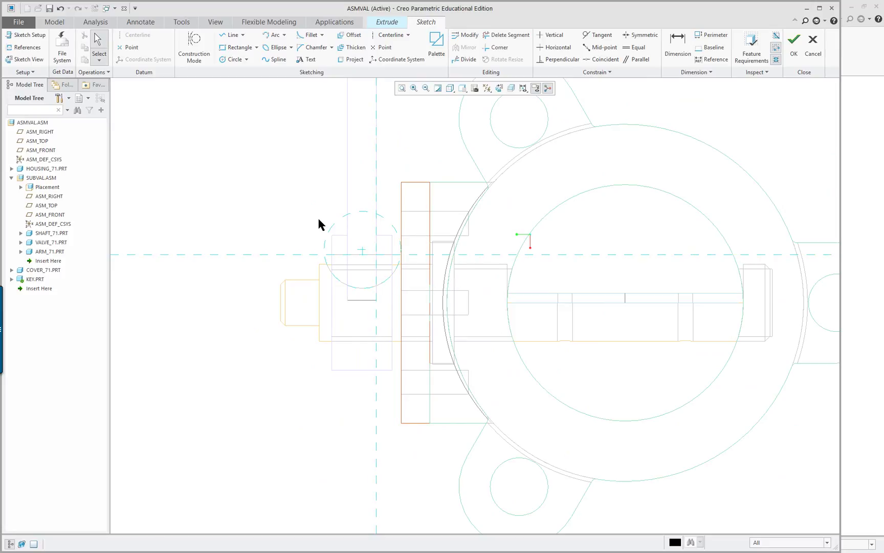
scroll(320, 220, down, 4)
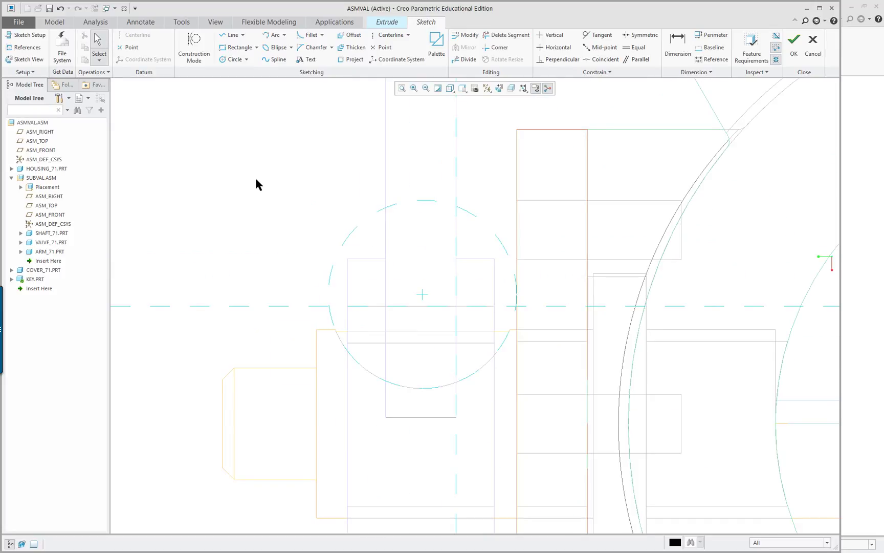
- Draw the lower arc centred on the circle centre with a center-and-ends arc
click(284, 35)
click(279, 55)
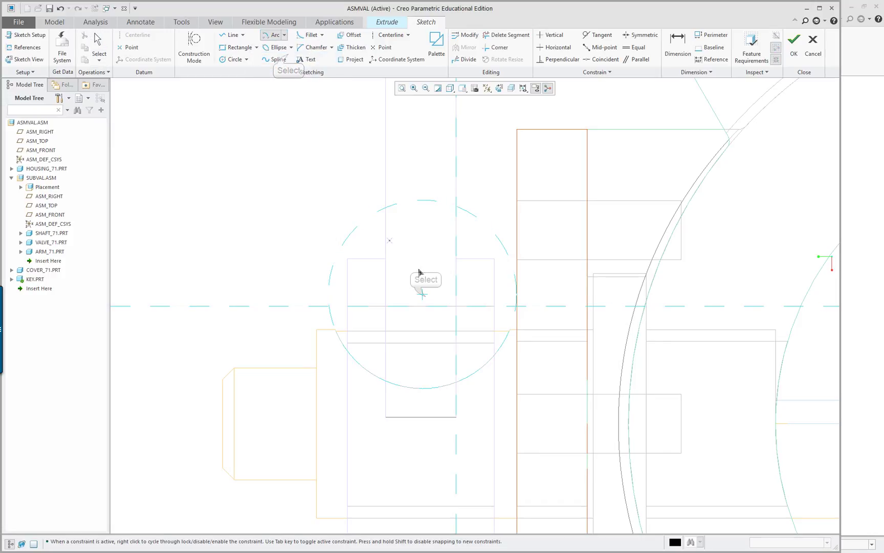
click(425, 296)
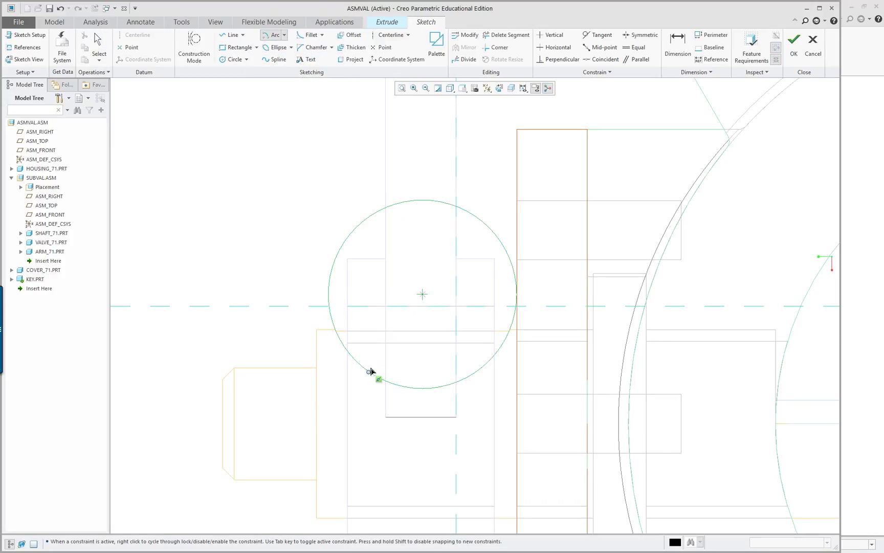
click(335, 340)
click(502, 347)
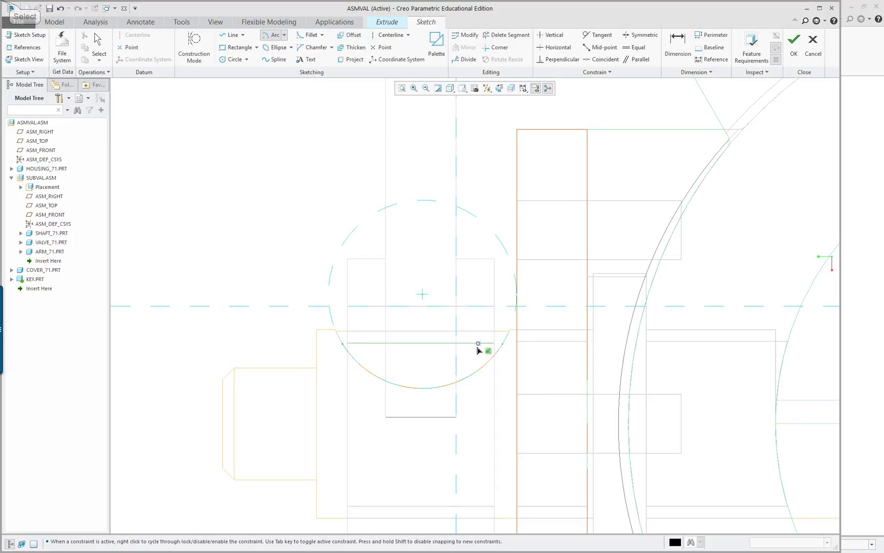
middle_click(256, 265)
- Close the profile with two vertical sides and a top edge along the centreline
right_click(287, 262)
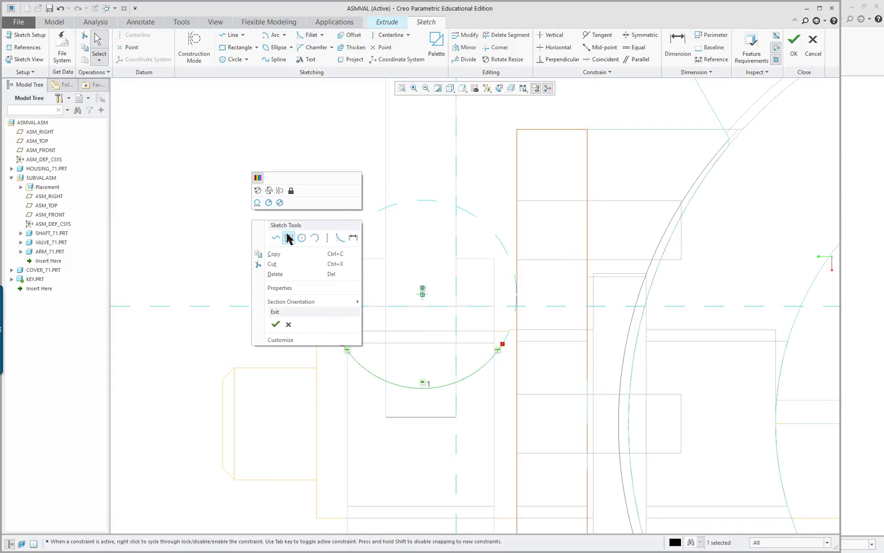
click(275, 238)
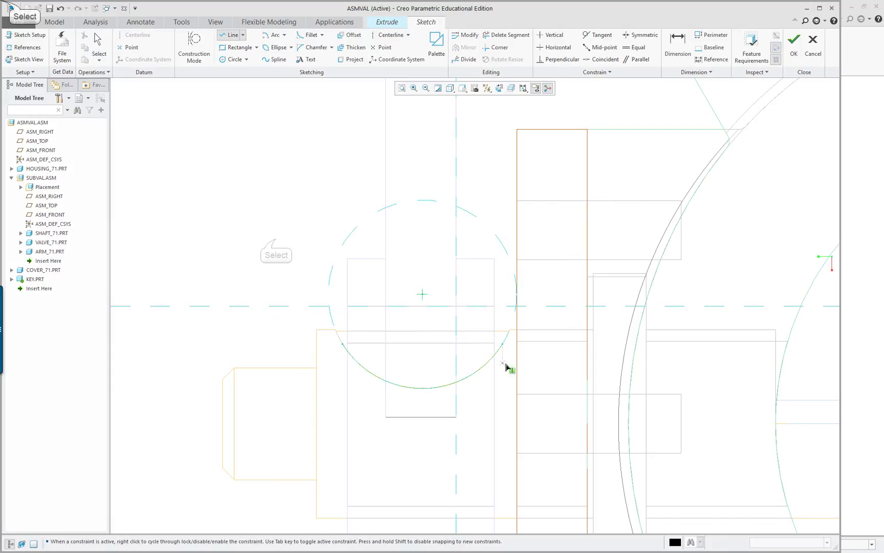
click(502, 344)
click(502, 305)
click(342, 305)
click(342, 343)
middle_click(255, 259)
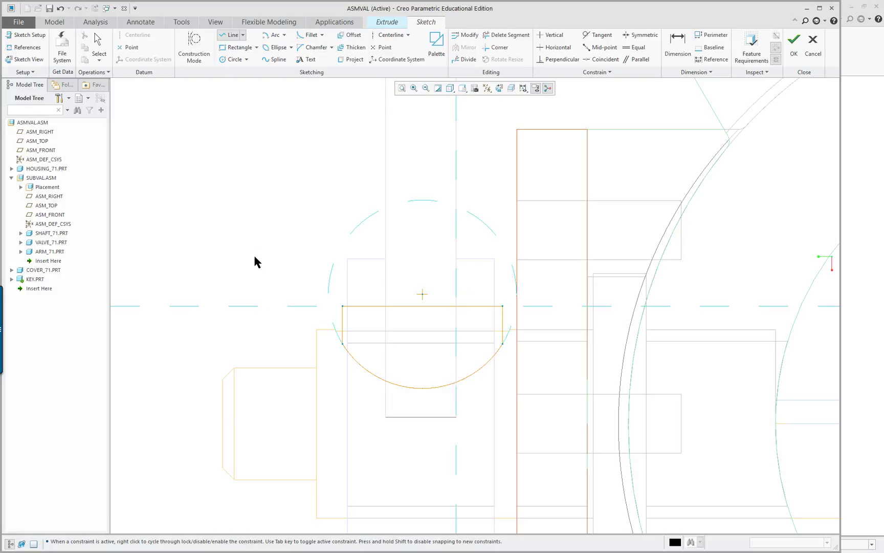
- Dimension the distance between the arc's endpoints as 14 and orbit to the 3D preview
right_click(254, 257)
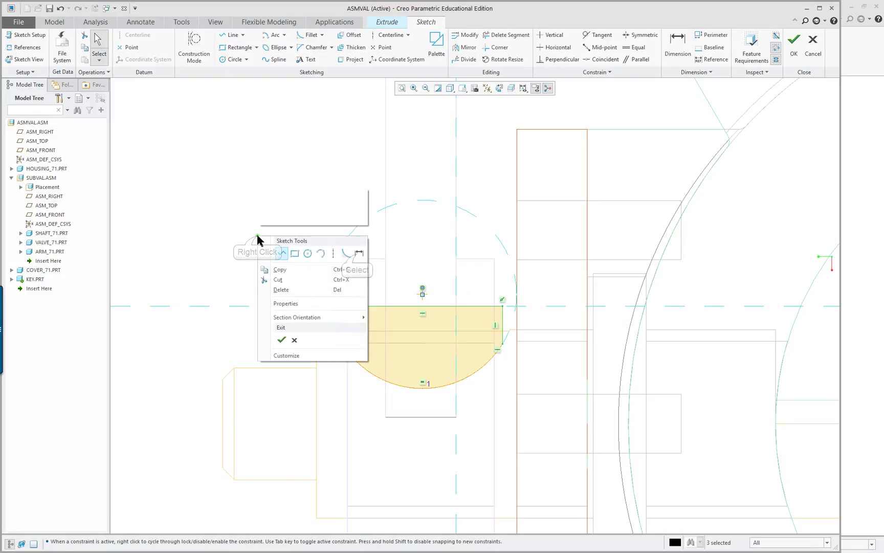
click(358, 253)
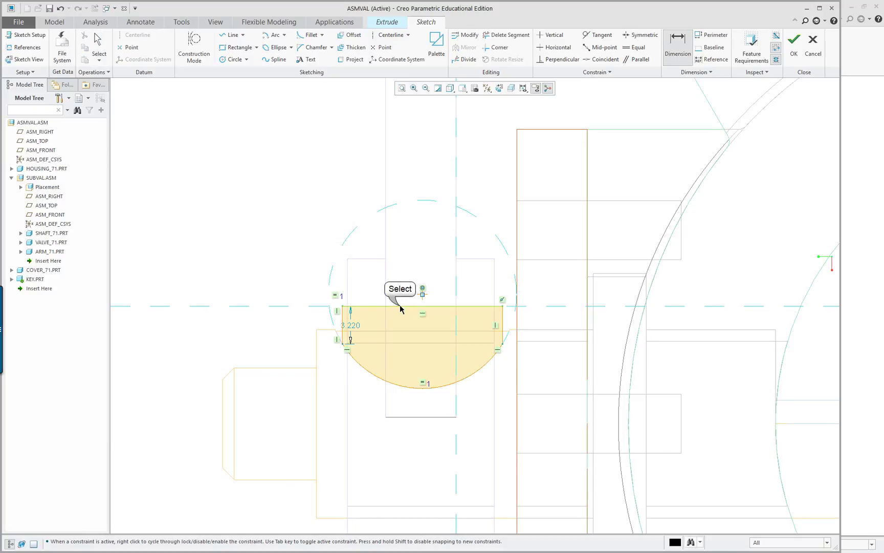
middle_click(405, 244)
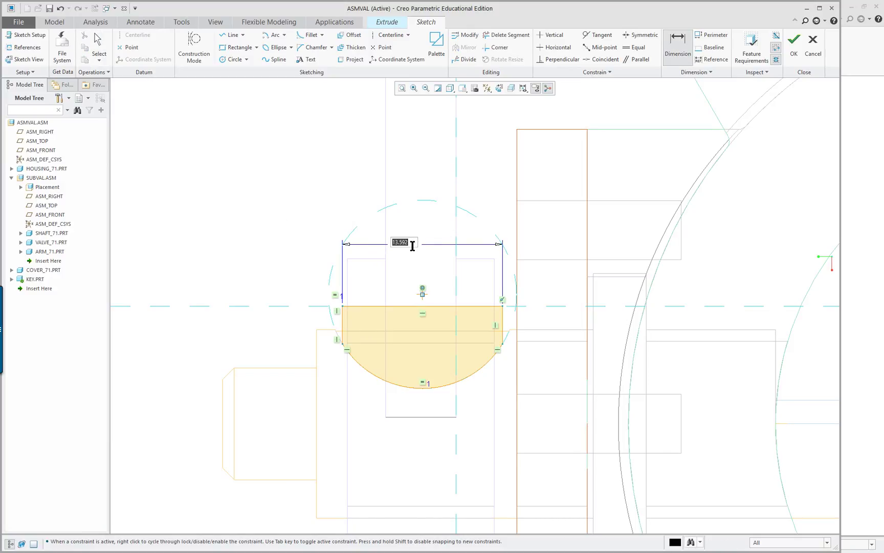
text(14)
key(Return)
scroll(404, 242, up, 5)
scroll(397, 315, down, 3)
scroll(396, 316, down, 4)
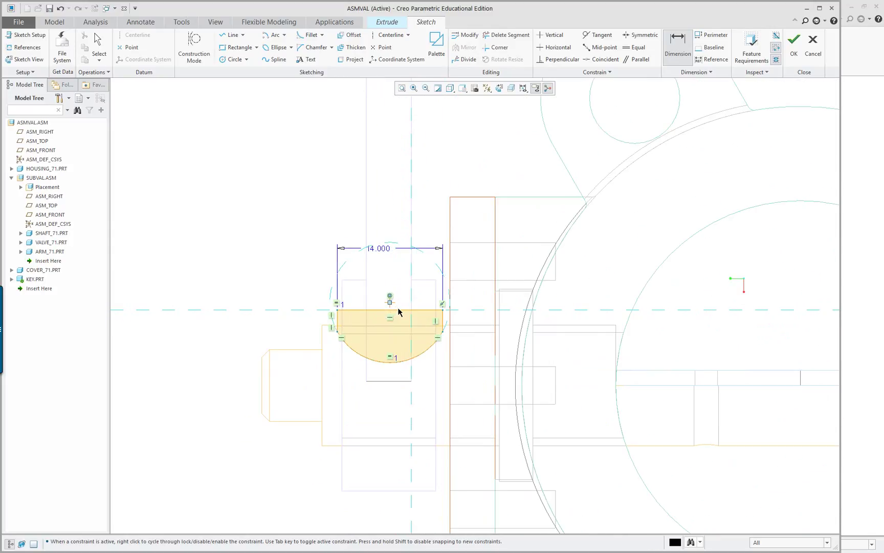
middle_click(254, 243)
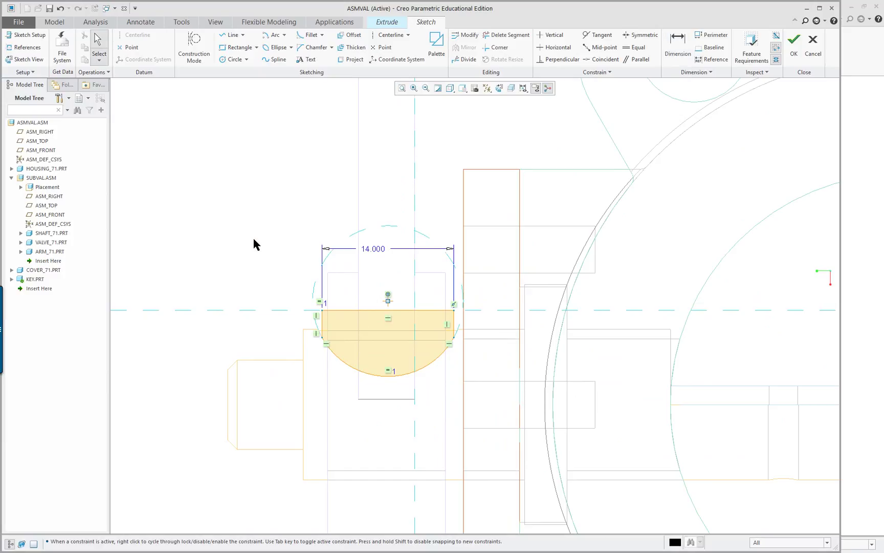
mouse_move(253, 239)
middle_down()
mouse_move(265, 263)
mouse_move(289, 271)
mouse_move(302, 298)
mouse_move(452, 411)
mouse_move(417, 414)
middle_up()
scroll(357, 422, down, 3)
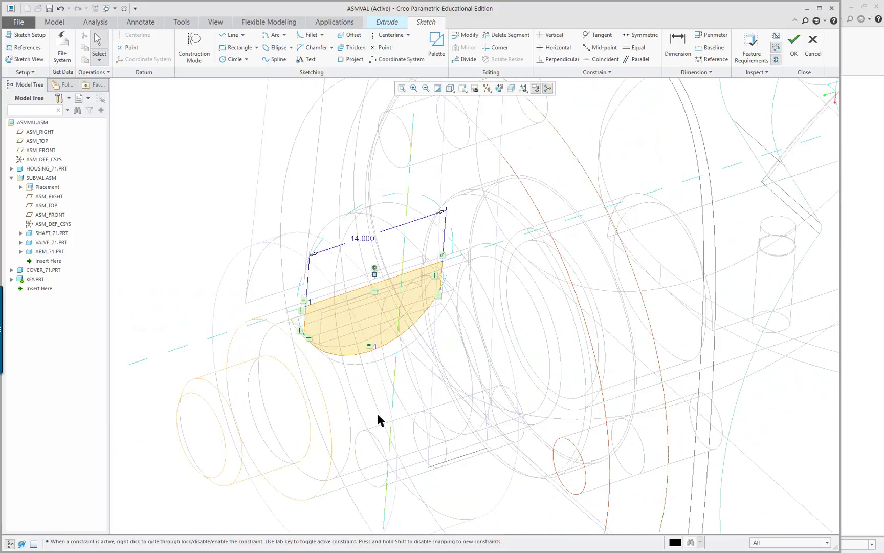
right_click(472, 149)
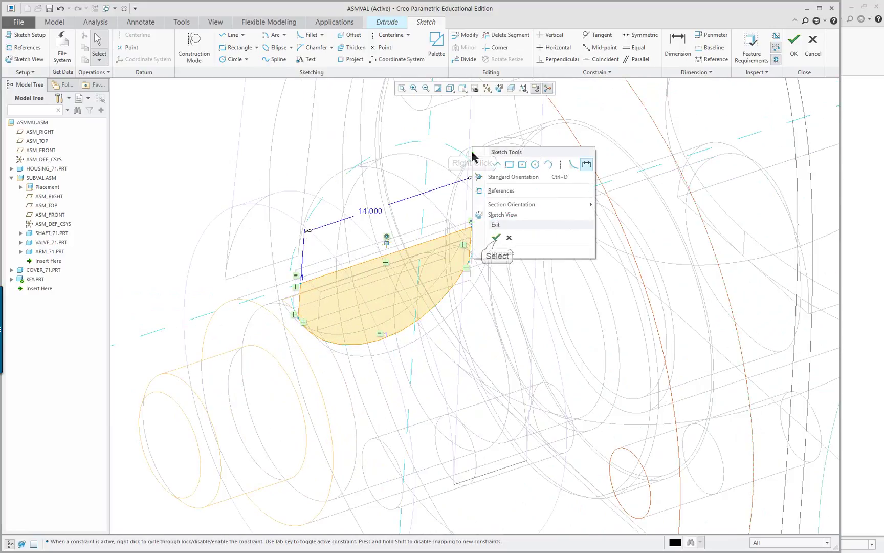
- Finish the key sketch and bound the extrusion's first side To Selected at the half-moon slot face
click(496, 236)
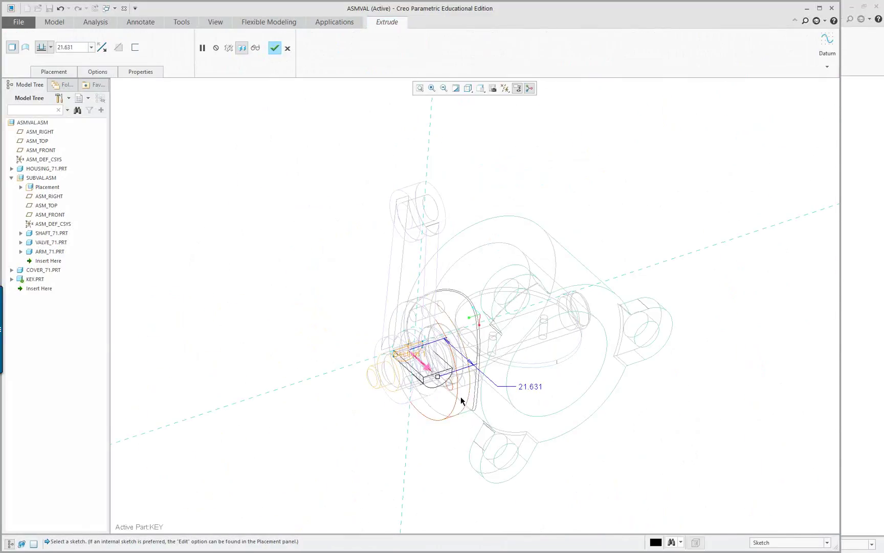
scroll(460, 401, down, 3)
scroll(204, 279, up, 3)
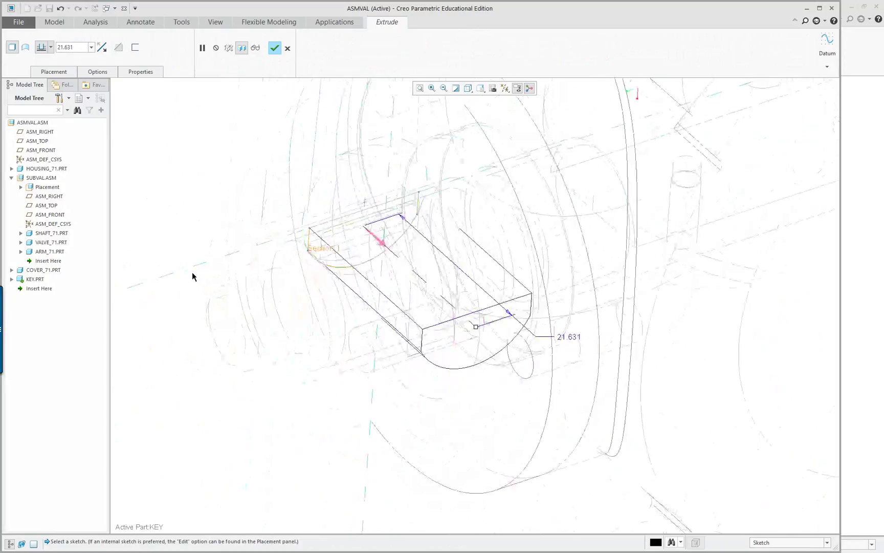
scroll(193, 276, down, 5)
click(502, 88)
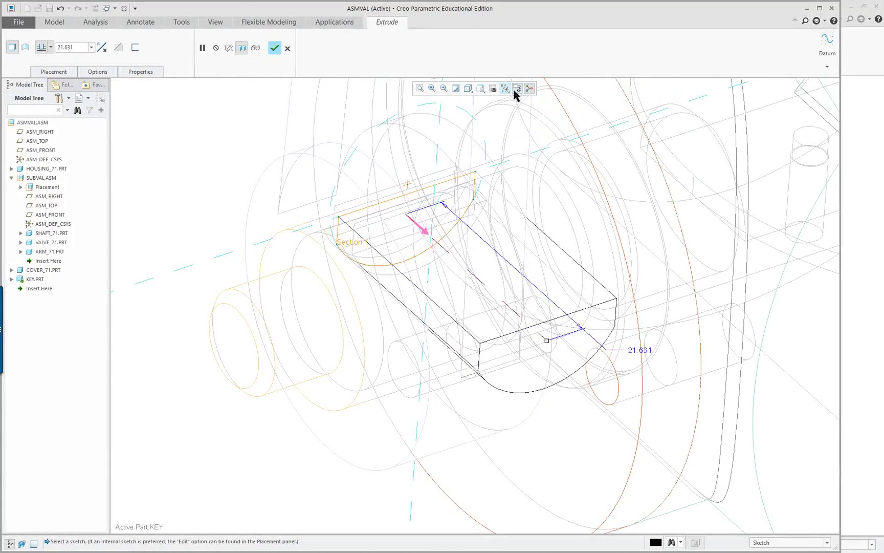
right_click(550, 340)
click(563, 375)
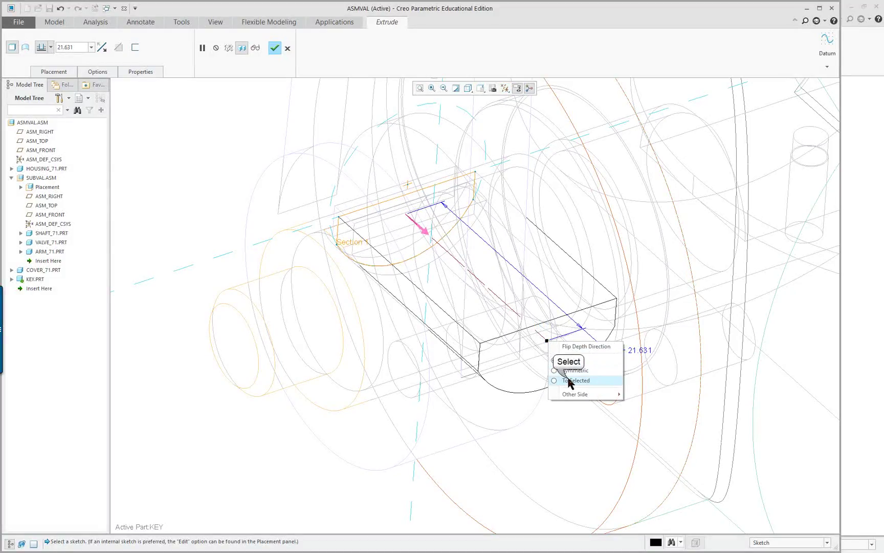
right_click(404, 255)
right_click(396, 258)
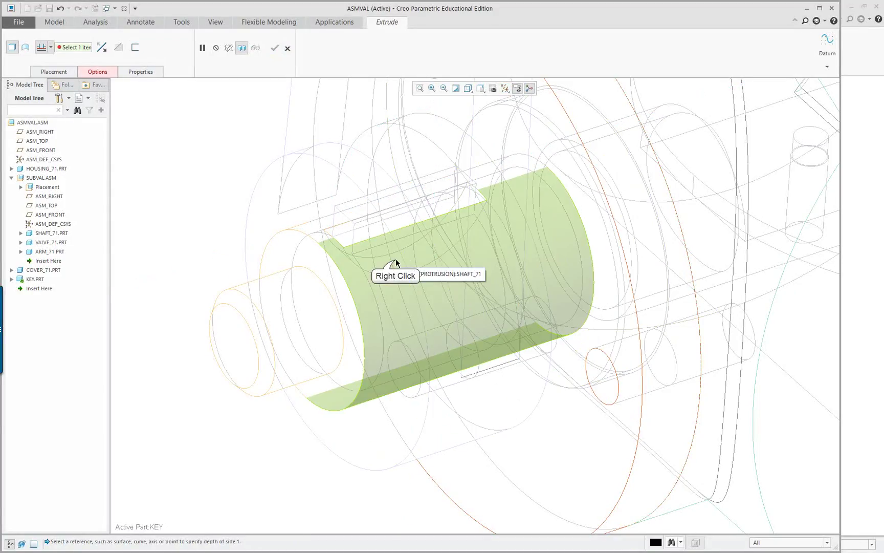
right_click(396, 259)
right_click(396, 263)
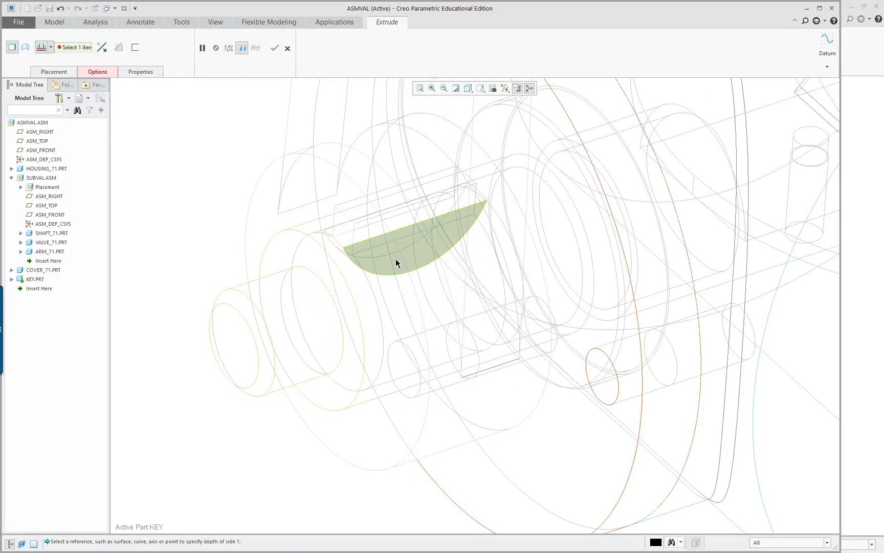
click(396, 261)
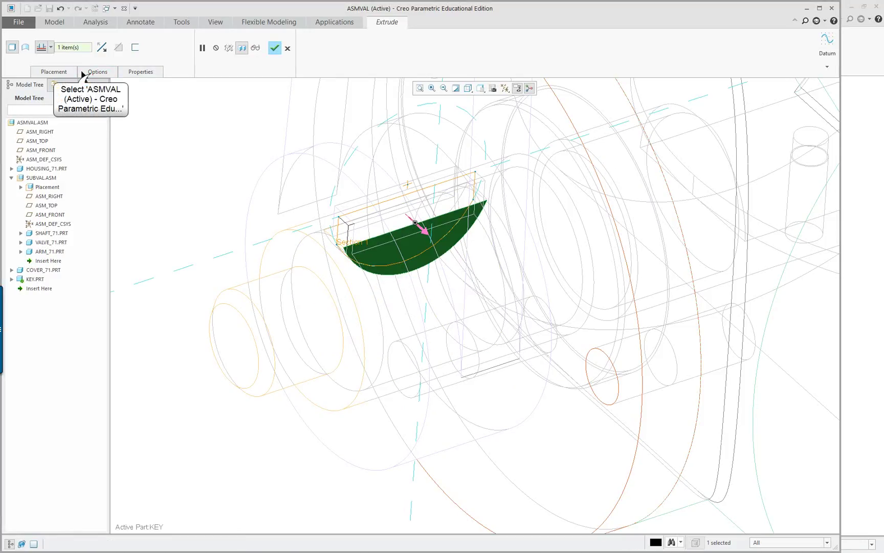
- Set the second side To Selected at the slot's opposite face and check the bounded preview
click(97, 71)
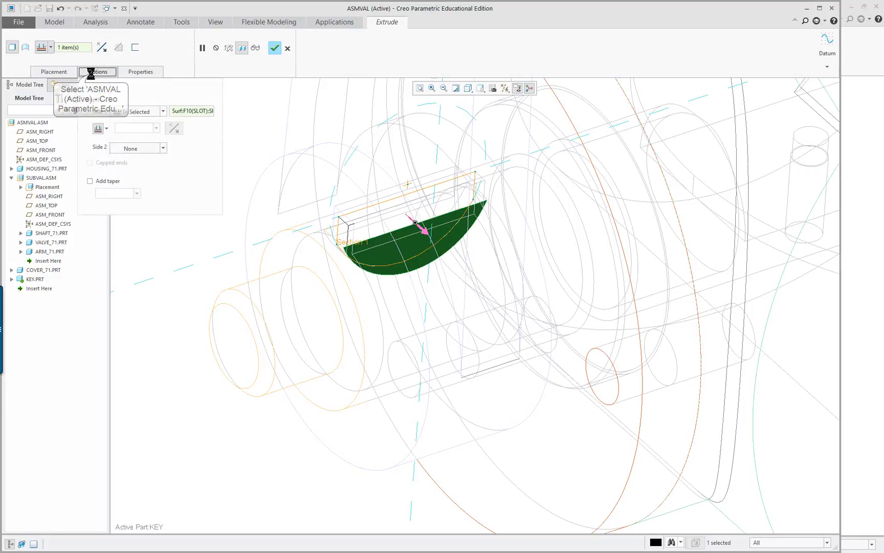
click(131, 148)
click(135, 172)
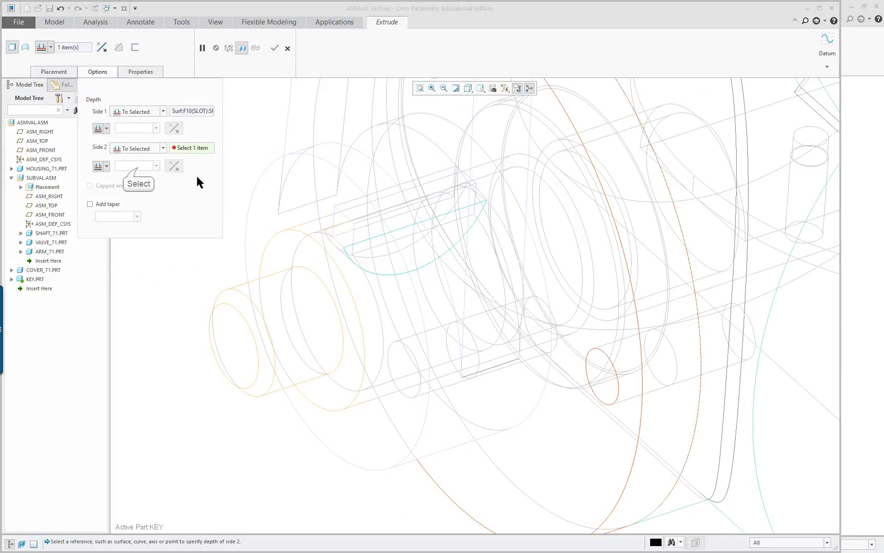
right_click(364, 223)
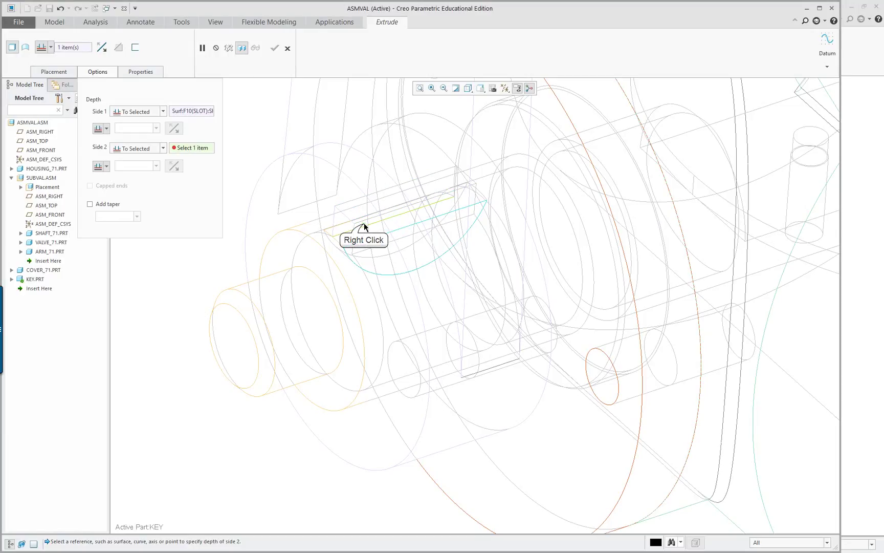
click(364, 224)
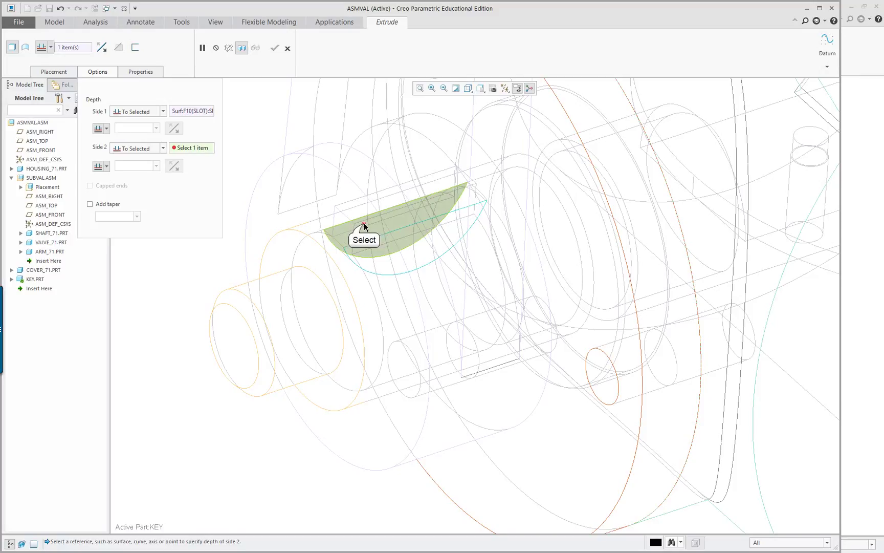
middle_drag(366, 228, 375, 247)
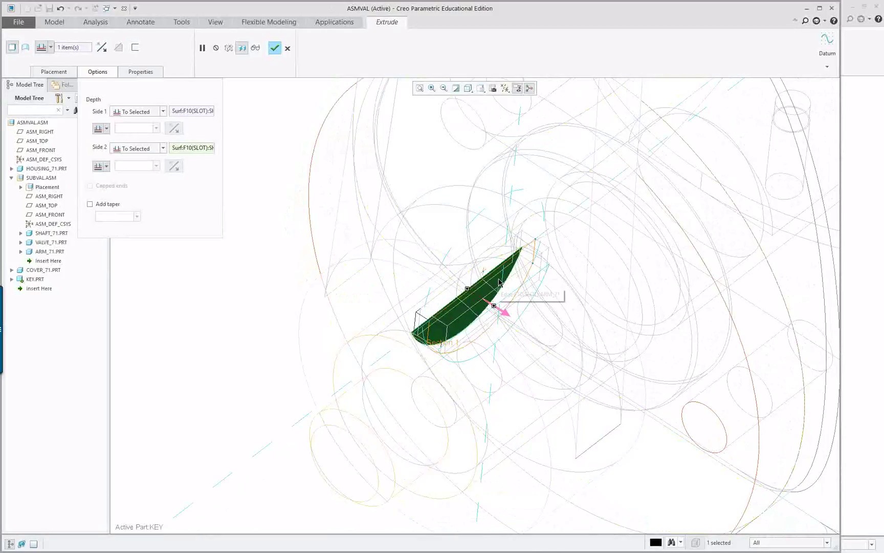
middle_drag(498, 281, 461, 266)
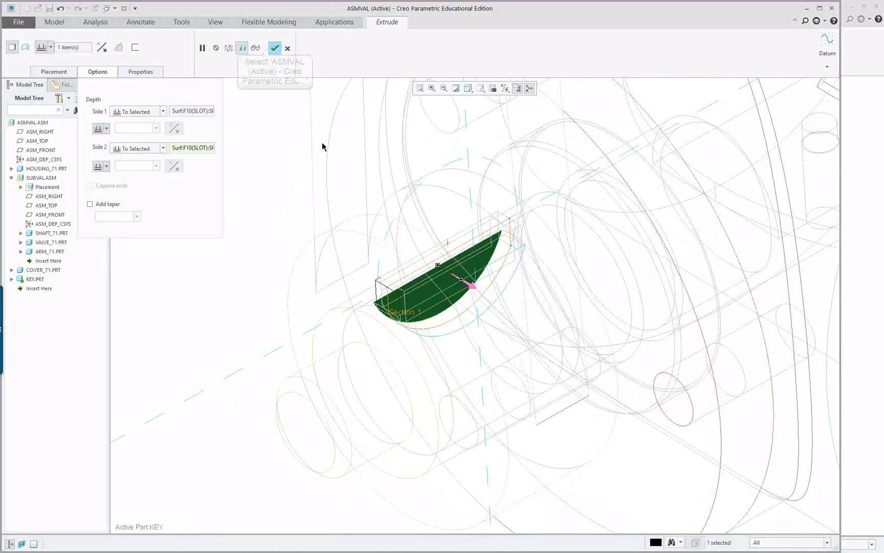
- Complete the key extrusion, switch the display style to Shading and clear the selection
click(275, 48)
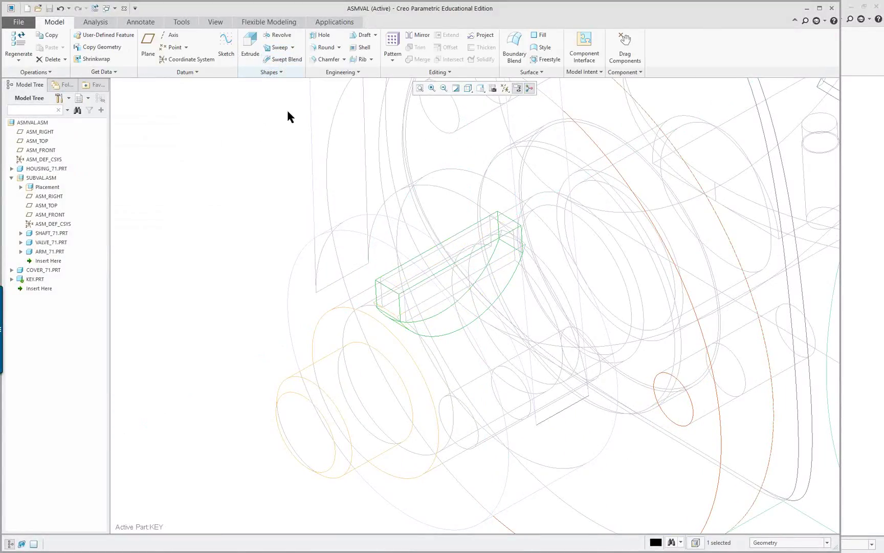
click(467, 89)
click(489, 120)
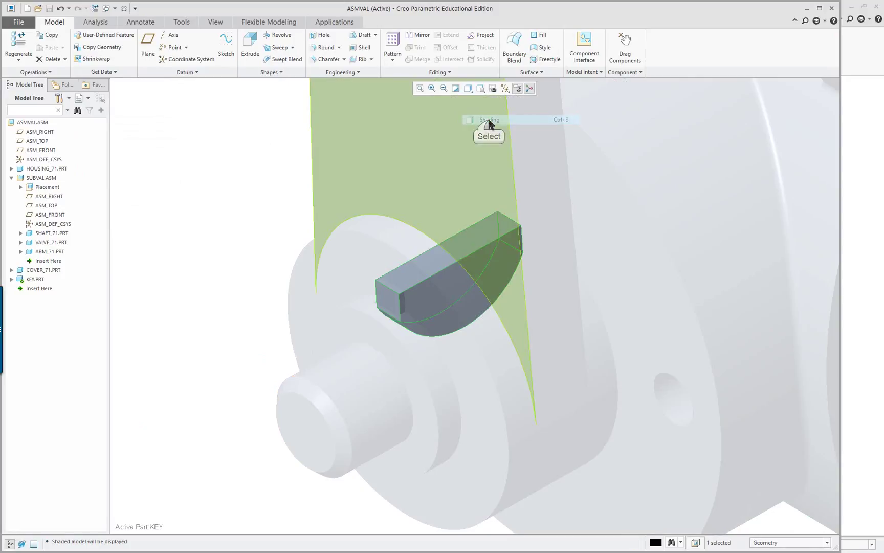
right_click(223, 123)
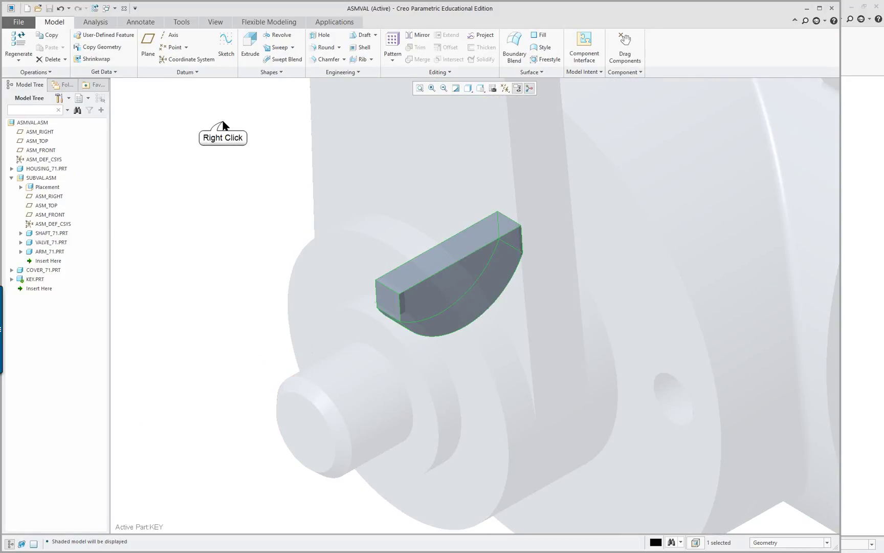
click(223, 123)
click(185, 136)
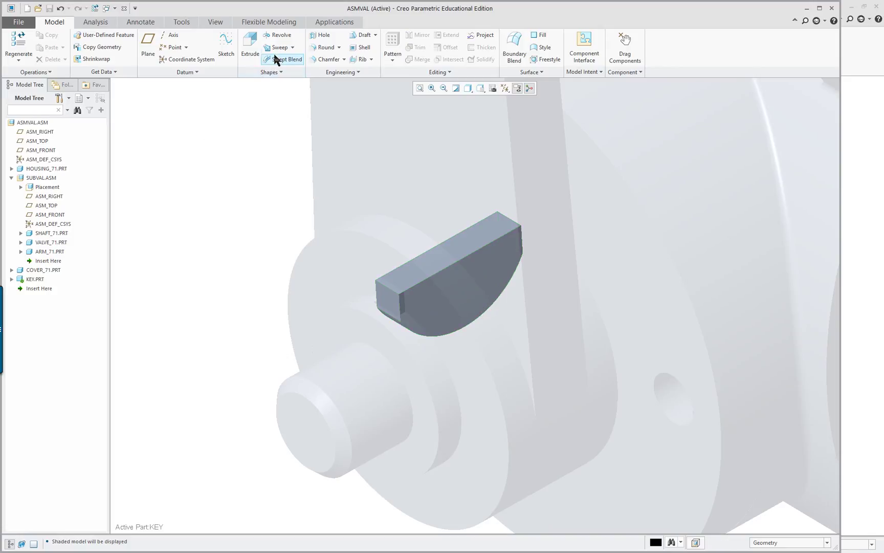
- Cancel the plain Round and apply an Auto Round to the key instead
click(330, 50)
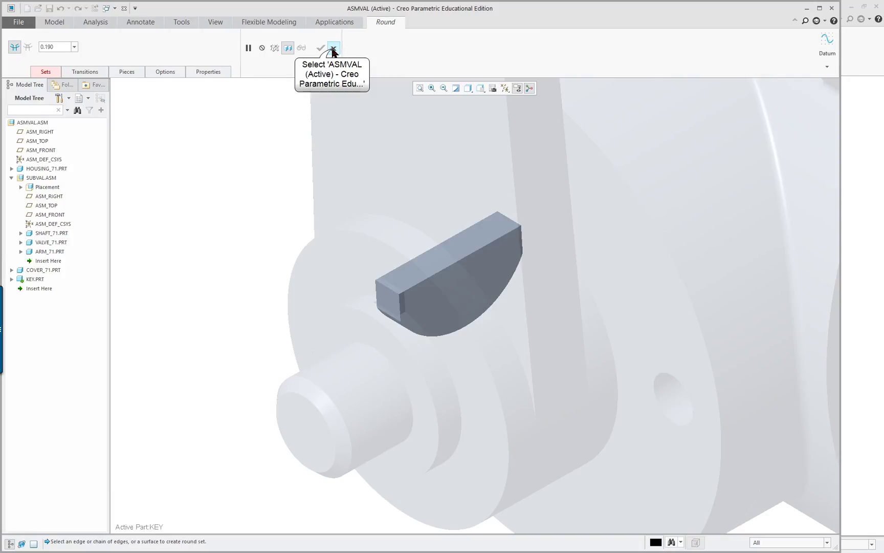
click(332, 49)
click(339, 48)
click(335, 68)
middle_click(267, 158)
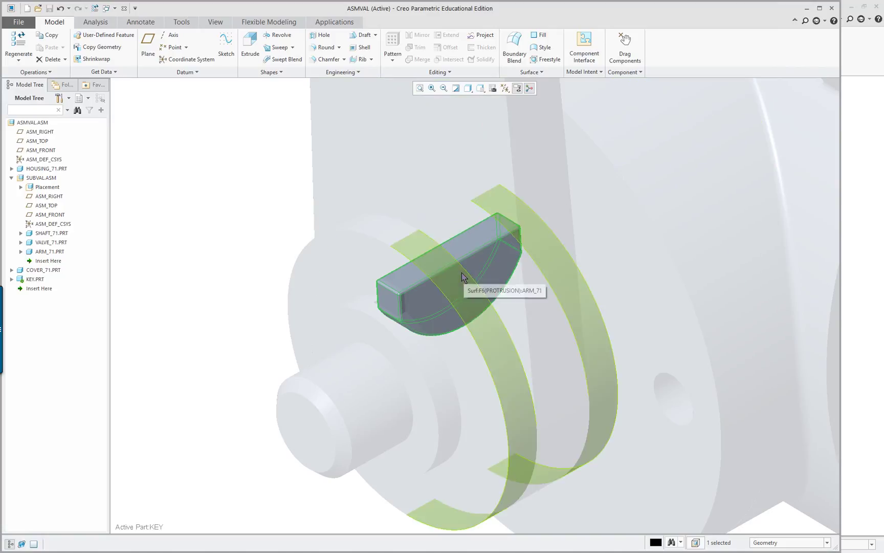
scroll(463, 276, up, 5)
scroll(462, 276, down, 7)
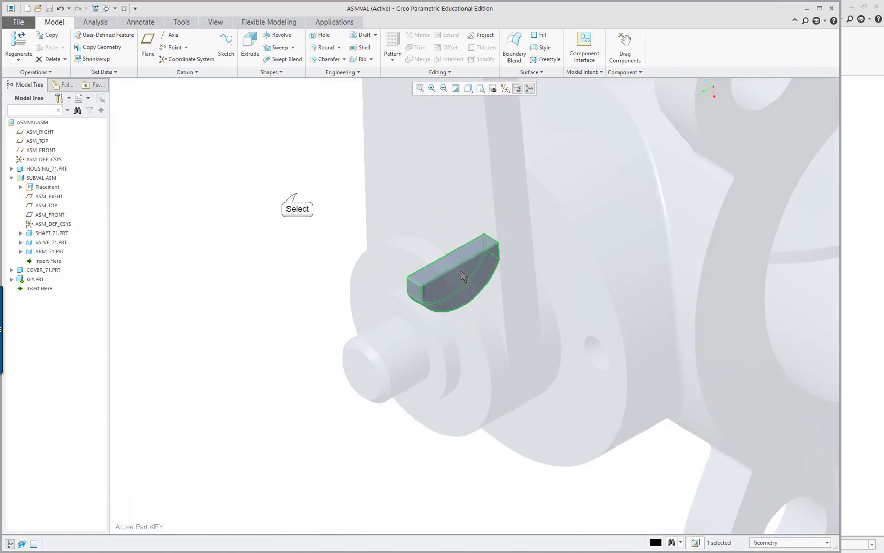
click(298, 198)
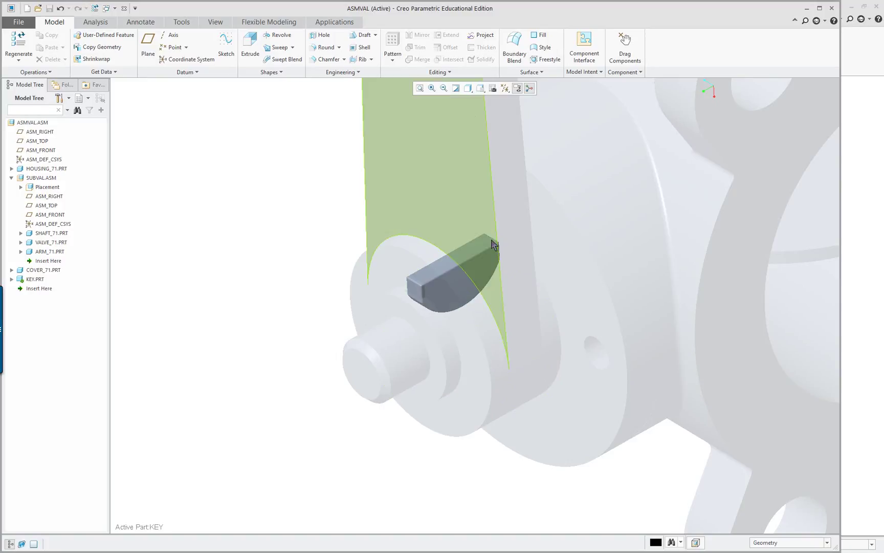
scroll(502, 250, down, 5)
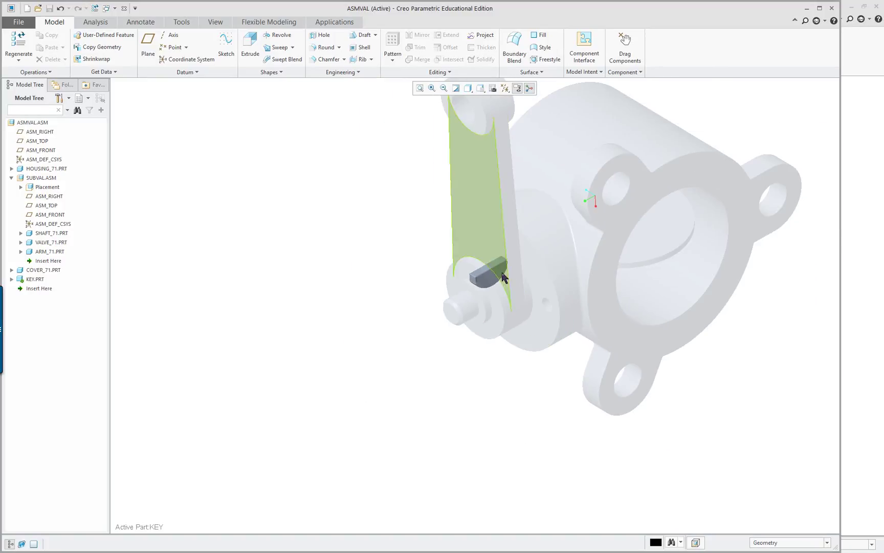
middle_drag(491, 245, 551, 308)
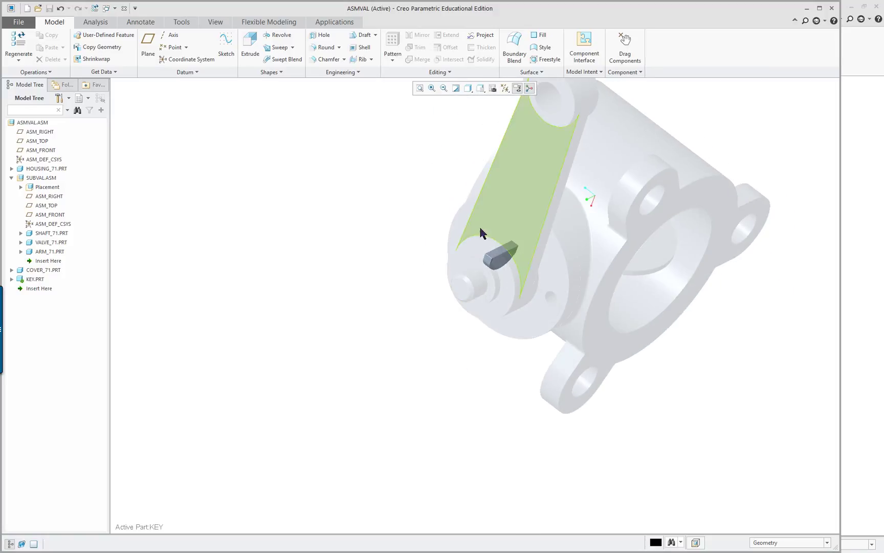
scroll(537, 255, up, 4)
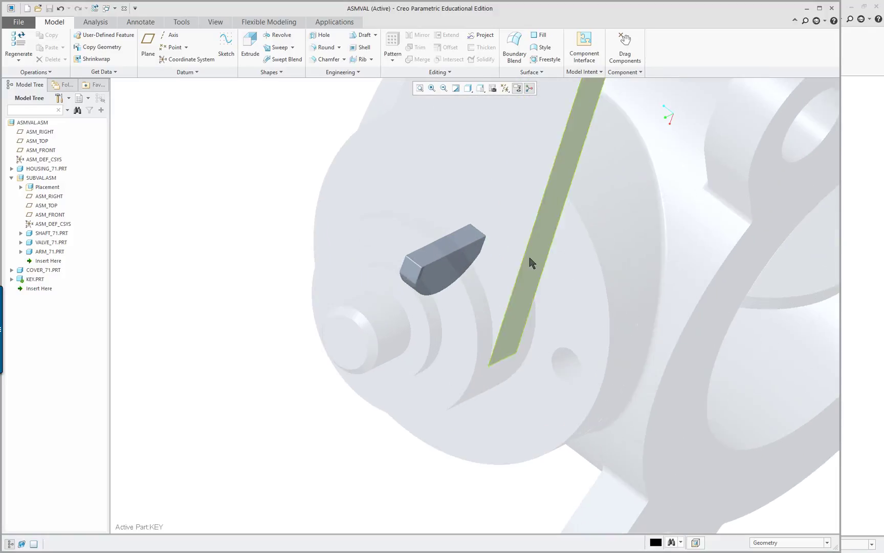
middle_drag(477, 260, 460, 239)
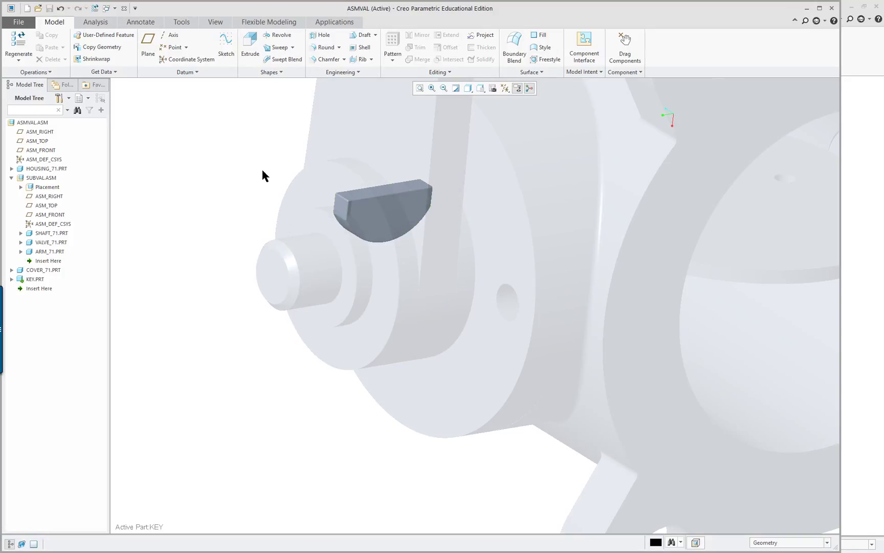
- Activate the top-level ASMVAL.ASM assembly in place of KEY and refit the shaded assembly in view
right_click(40, 125)
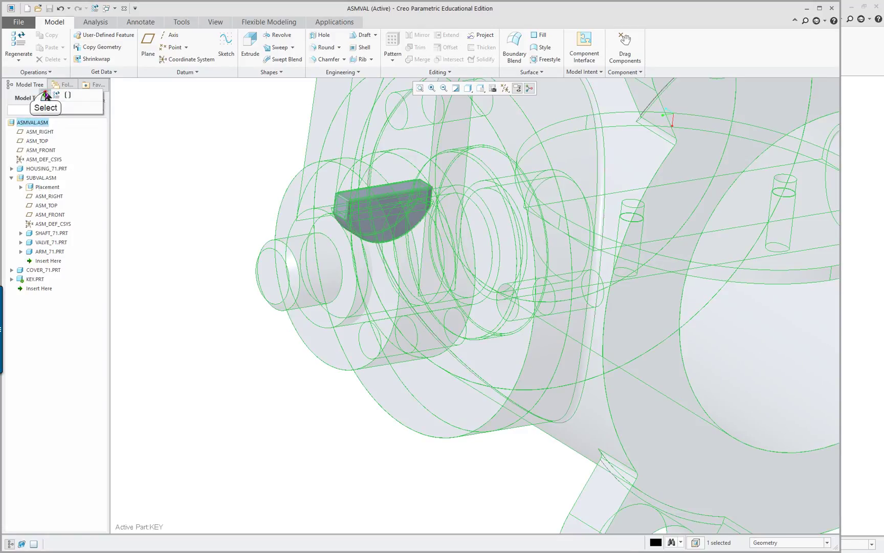
click(45, 94)
scroll(287, 202, down, 4)
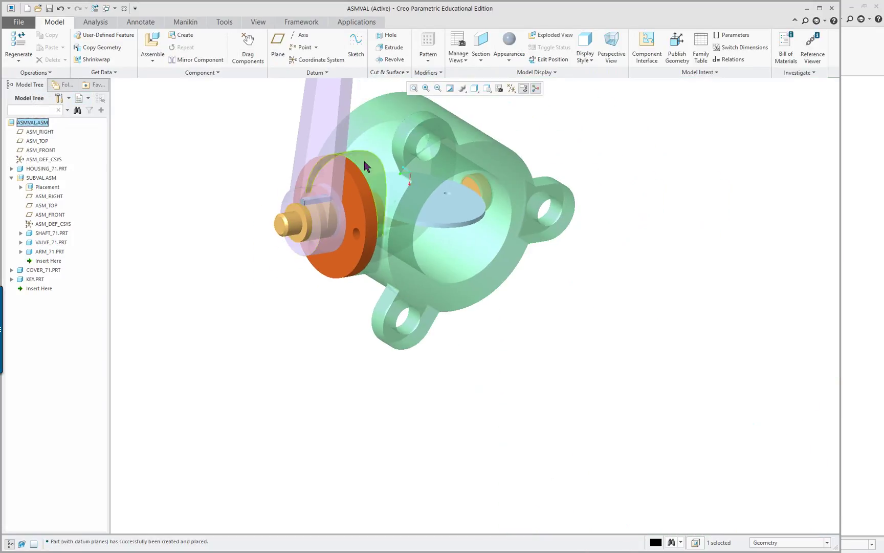
mouse_move(377, 160)
middle_down()
mouse_move(488, 290)
mouse_move(504, 326)
middle_up()
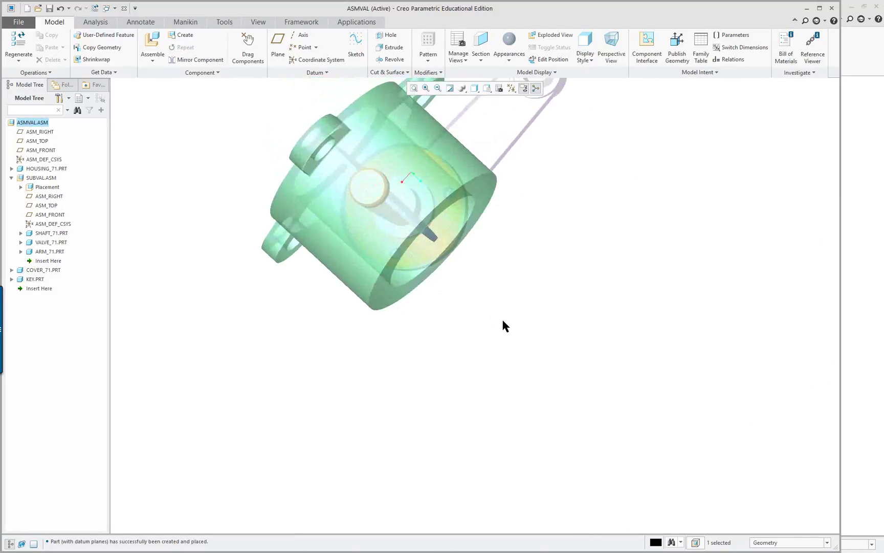
click(413, 88)
- Switch to Standard Orientation and compute Global Interference for the whole assembly
click(486, 88)
click(493, 99)
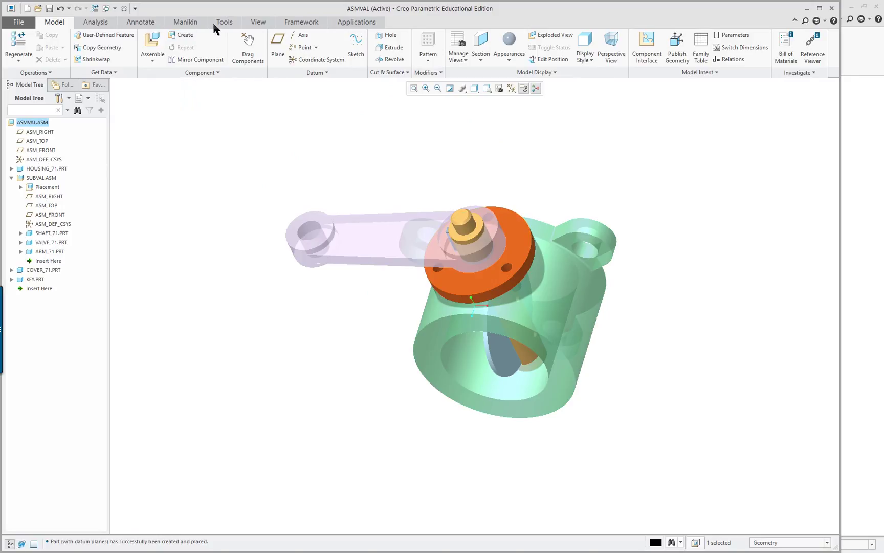
click(96, 22)
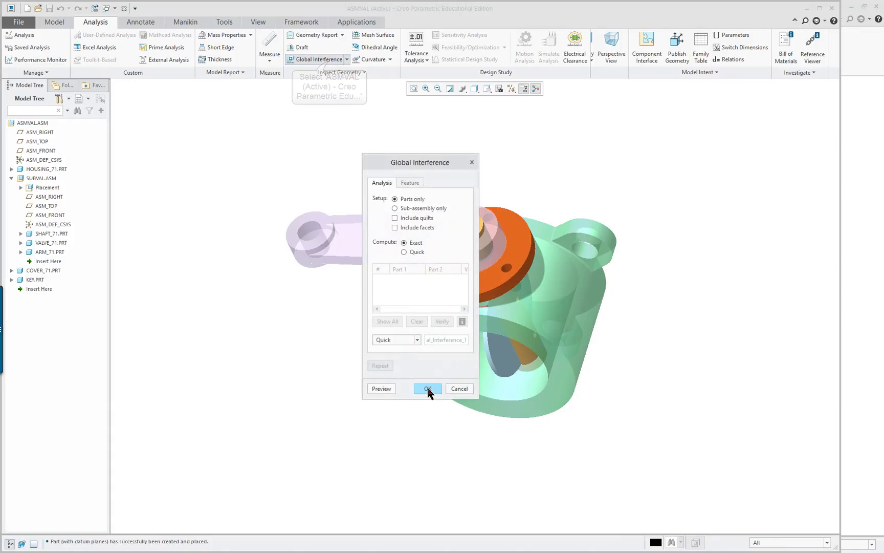
click(381, 388)
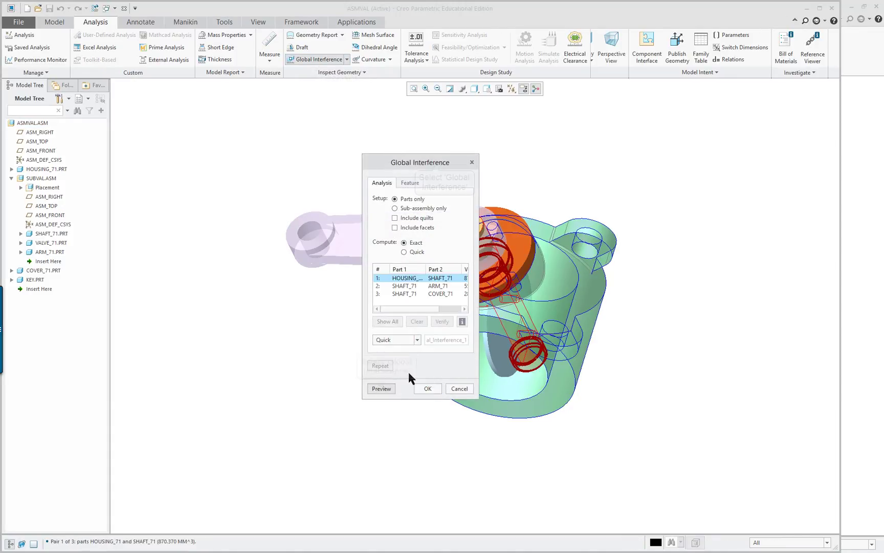
drag(444, 166, 728, 212)
scroll(602, 320, down, 3)
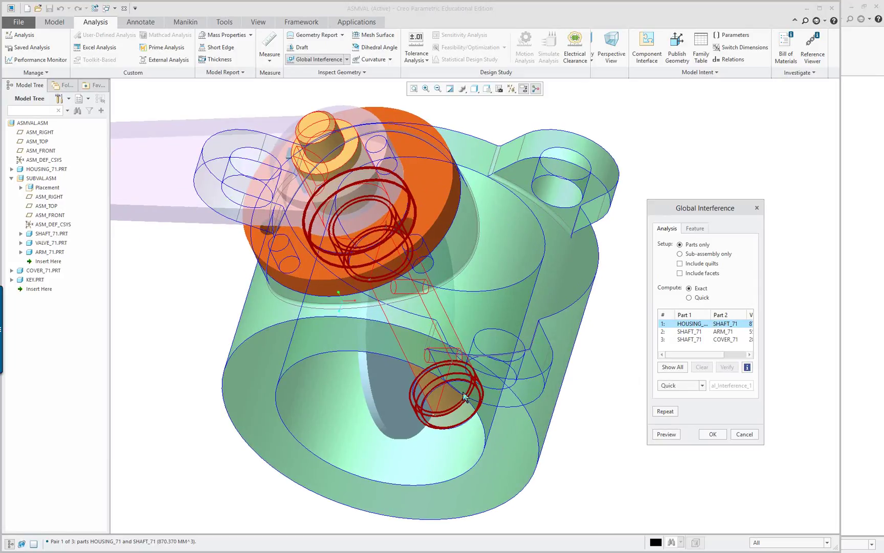
- Review the SHAFT_71 clashes with ARM_71, COVER_71 and HOUSING_71, widening the volume column
click(690, 331)
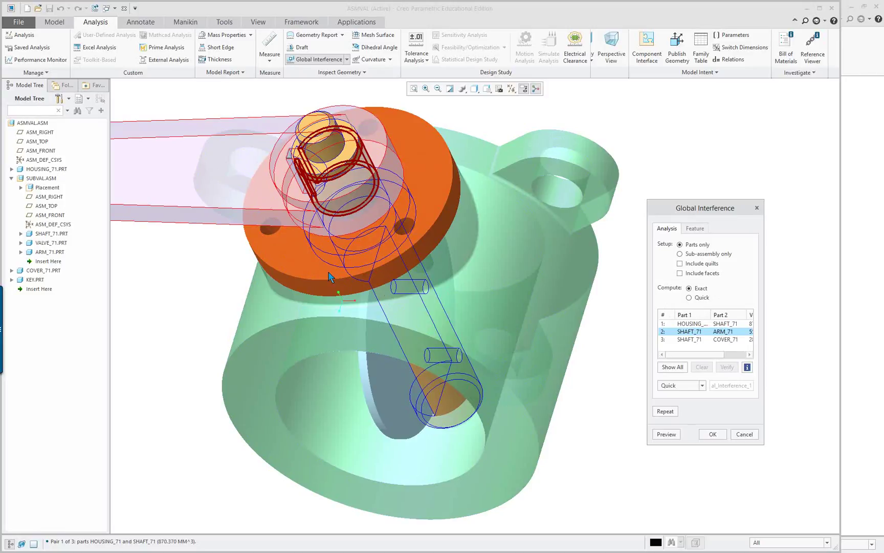
click(692, 339)
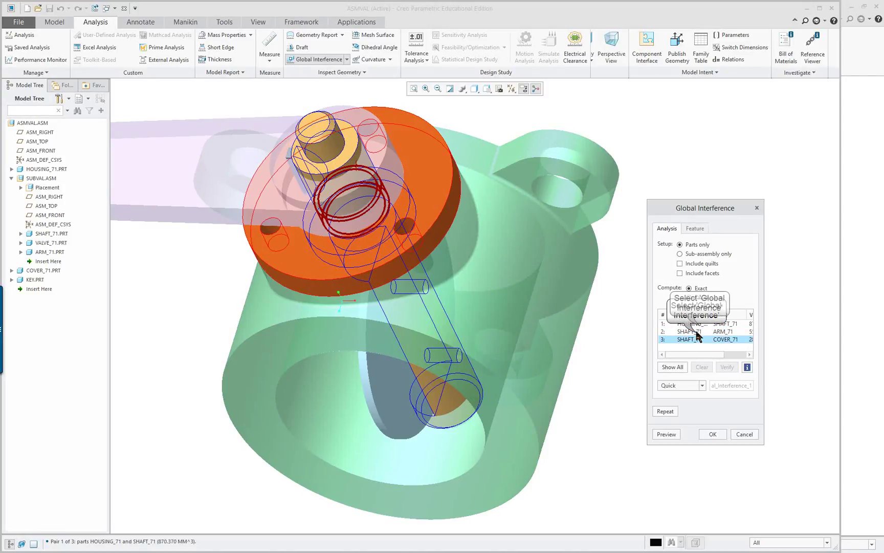
click(701, 332)
click(729, 323)
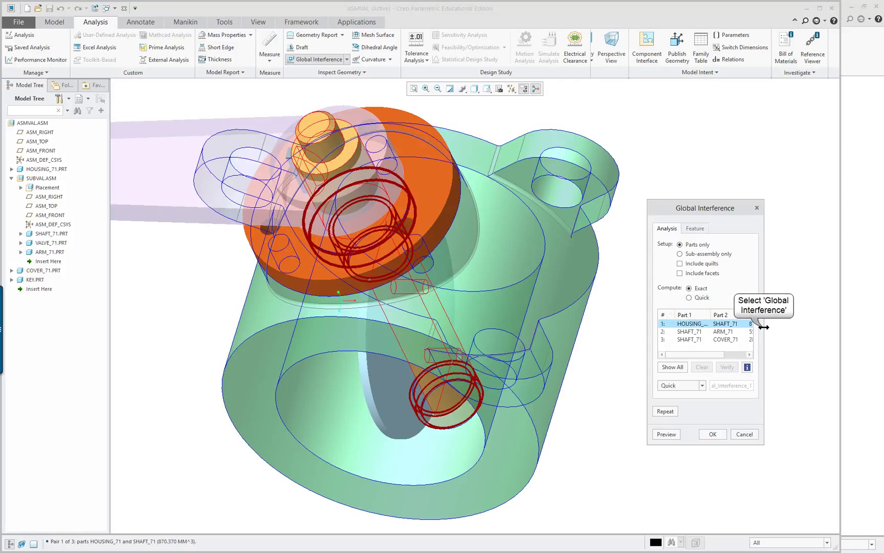
drag(763, 330, 848, 331)
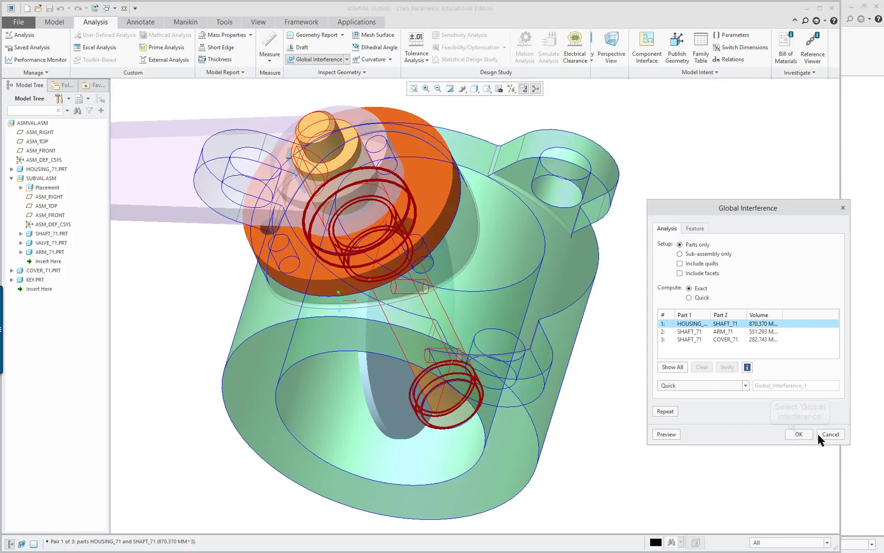
- Close the interference check and measure the diameters of the 16 mm shaft and the housing hole
click(798, 434)
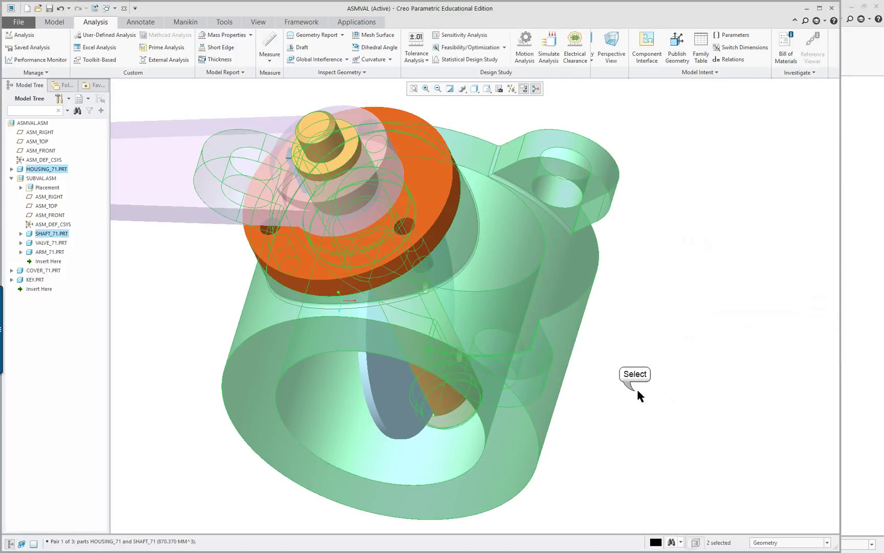
middle_drag(565, 397, 578, 373)
scroll(483, 439, down, 3)
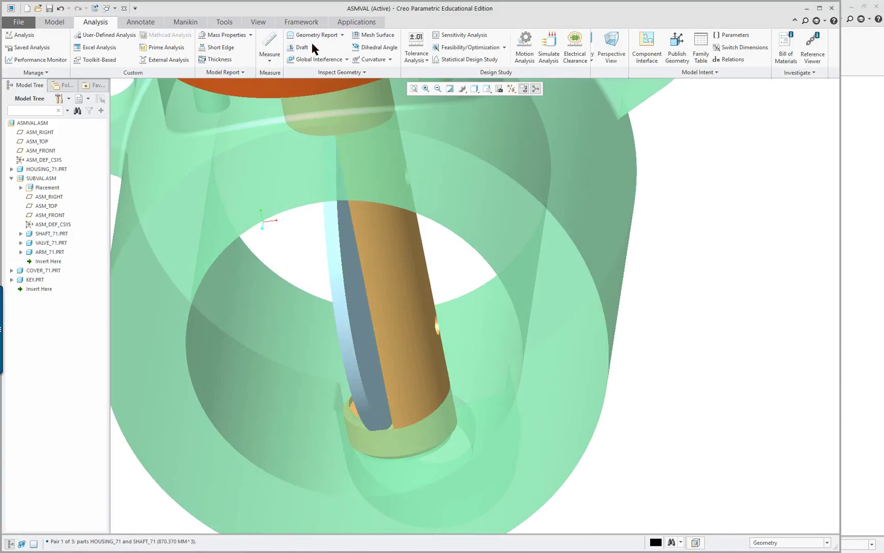
click(266, 50)
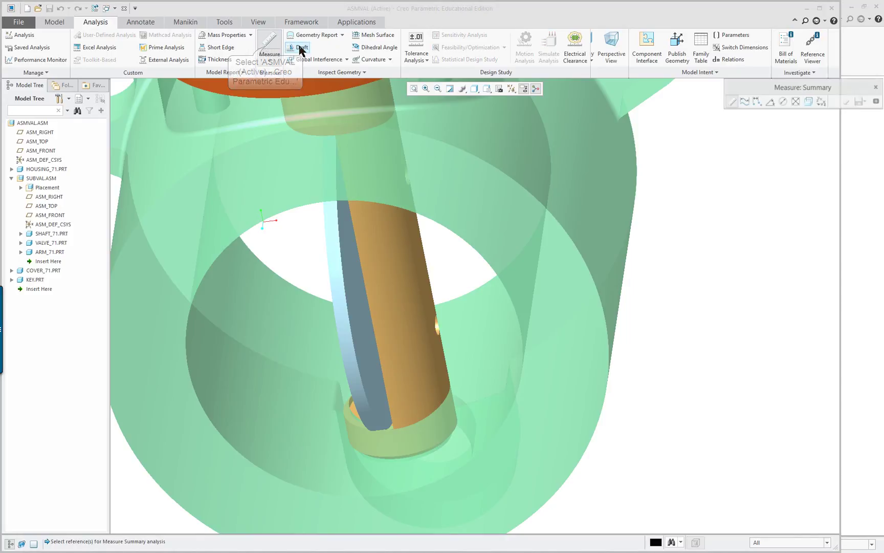
drag(717, 141, 679, 166)
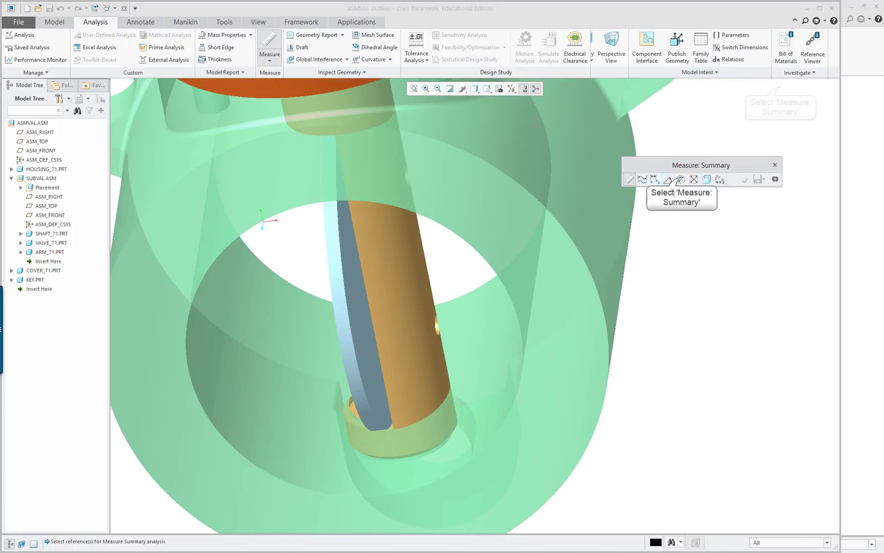
click(681, 180)
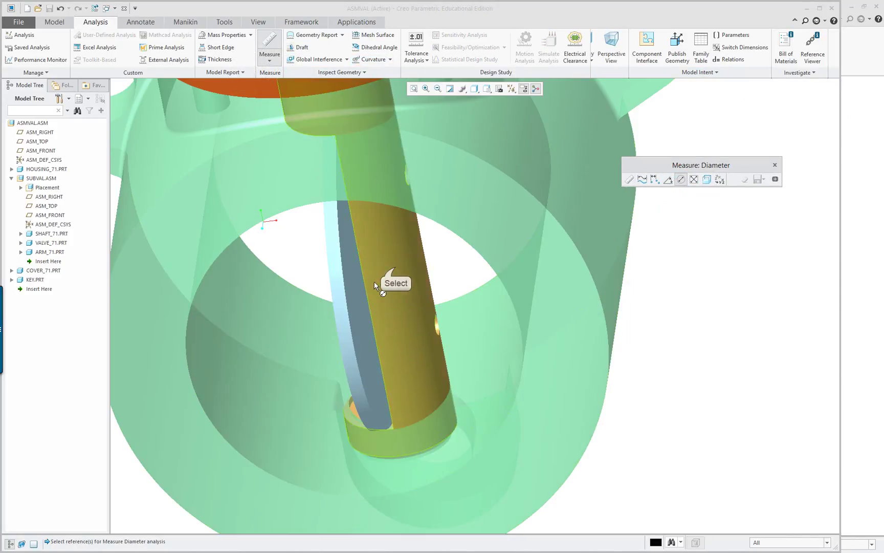
click(396, 266)
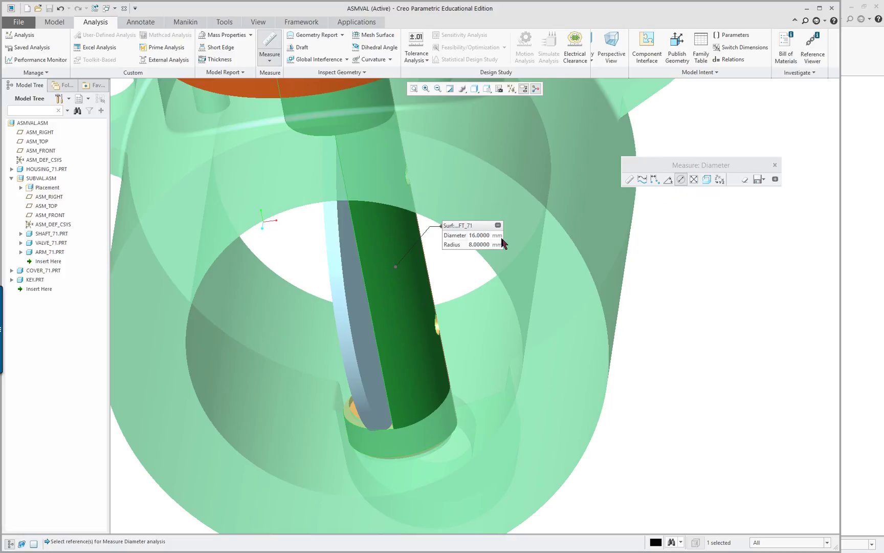
right_click(435, 421)
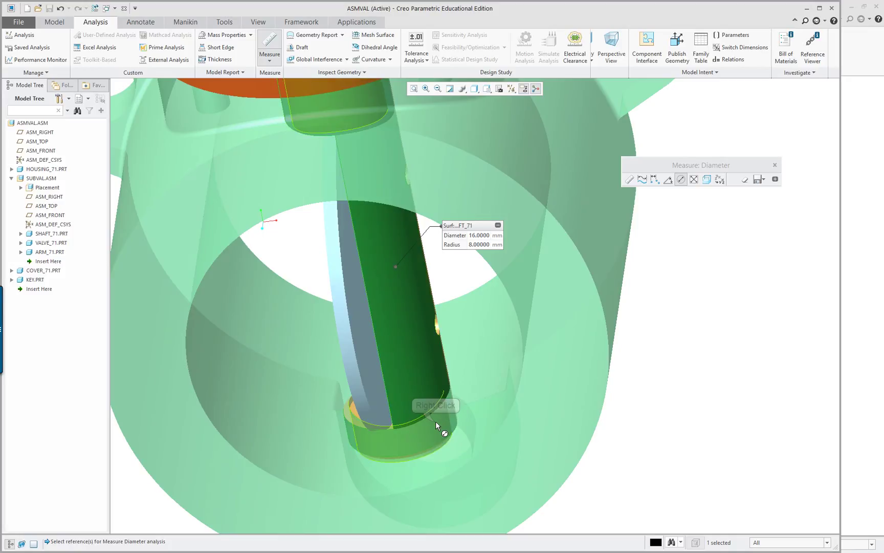
click(435, 422)
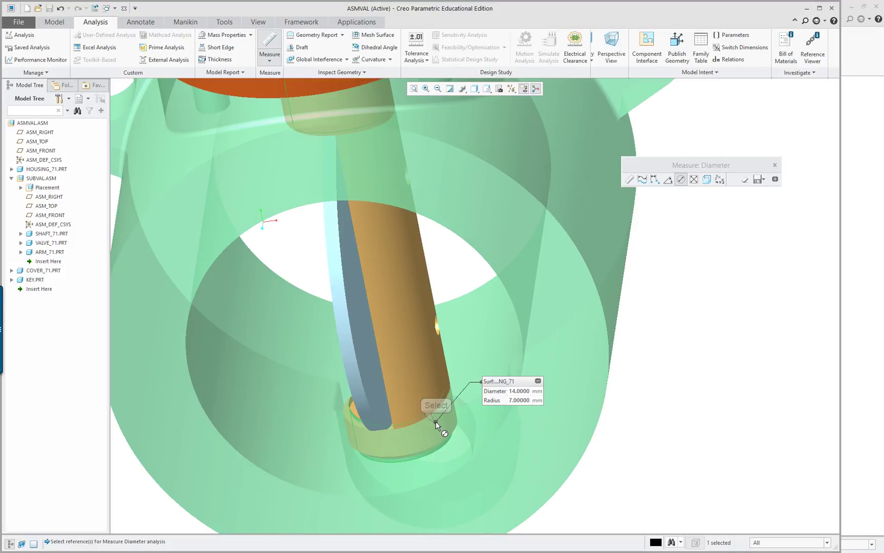
- Measure the arm and cover bores at 14.0000 mm, then close the Measure dialog
scroll(441, 421, down, 5)
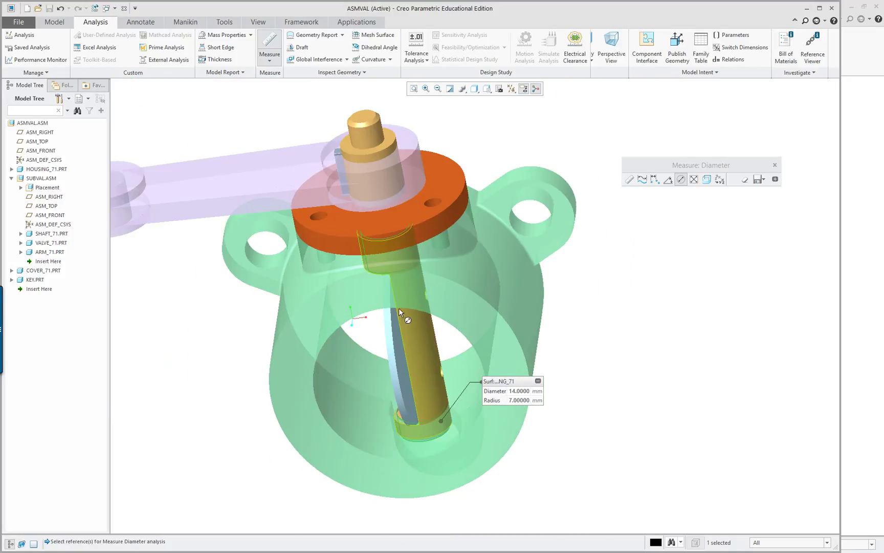
scroll(374, 205, up, 5)
scroll(377, 185, up, 3)
scroll(404, 246, down, 4)
right_click(395, 180)
right_click(386, 183)
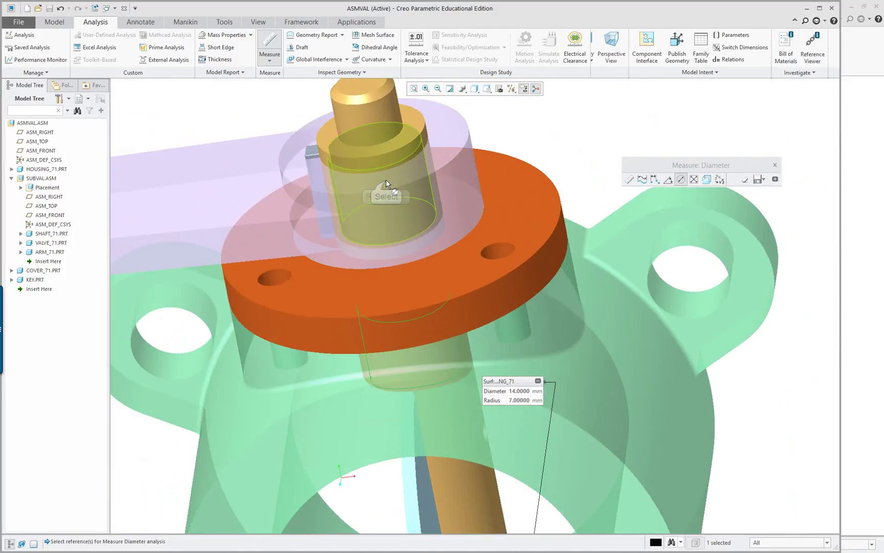
click(386, 182)
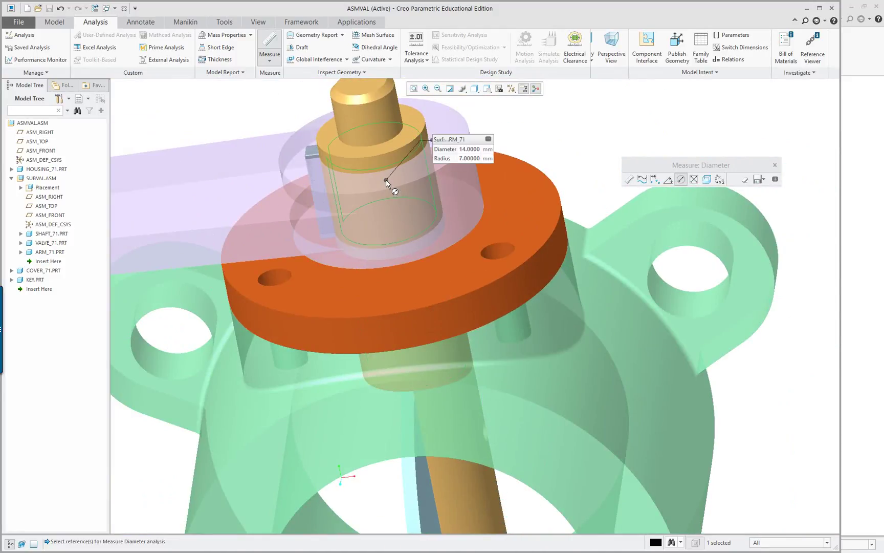
right_click(396, 258)
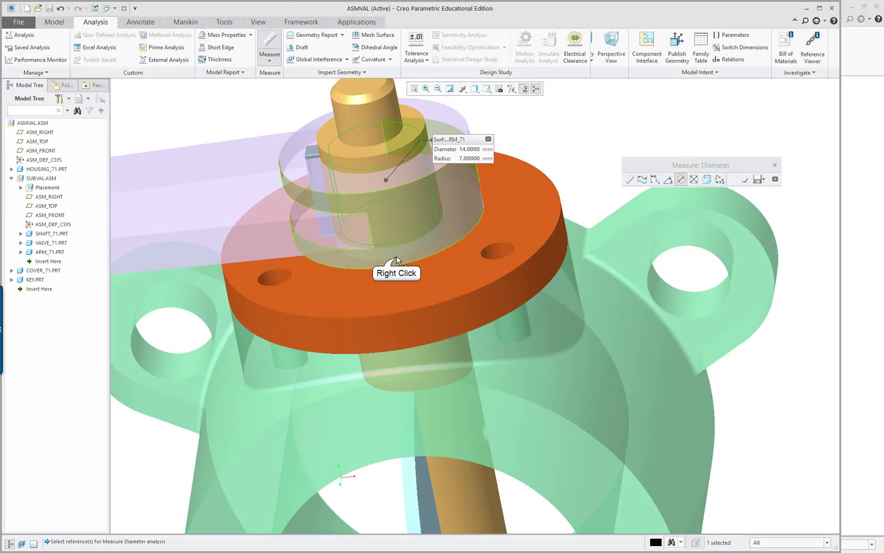
right_click(397, 255)
click(397, 256)
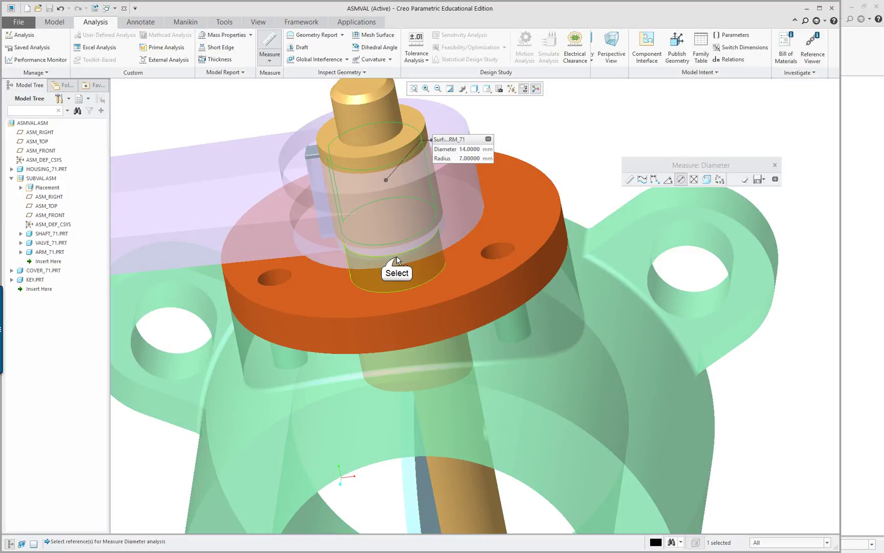
click(812, 379)
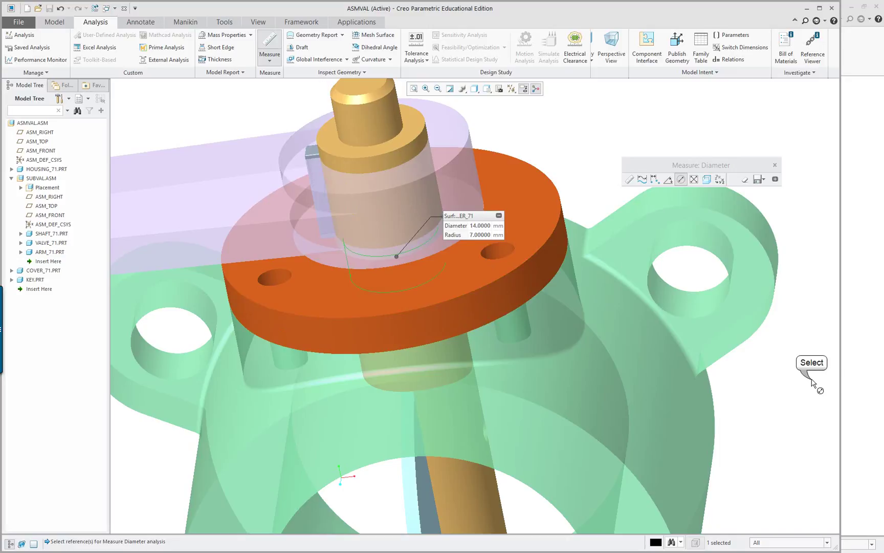
middle_drag(635, 405, 685, 300)
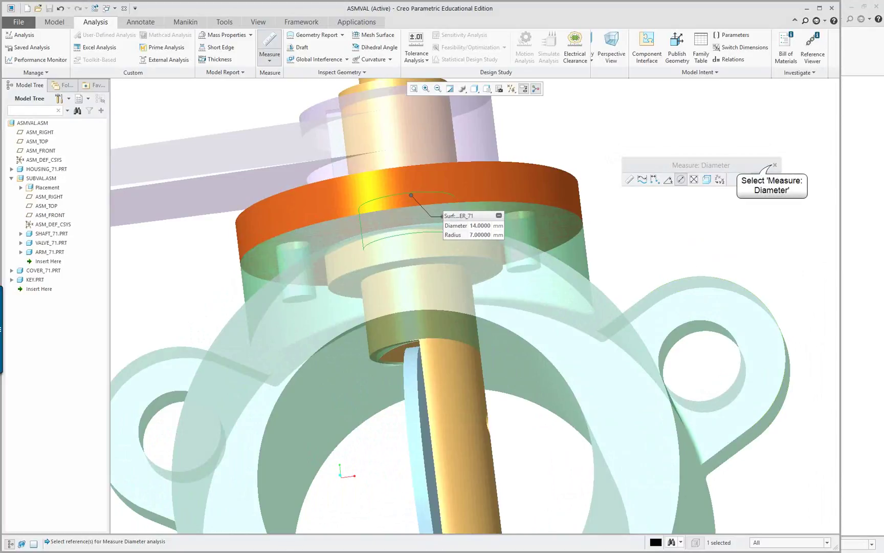
click(774, 165)
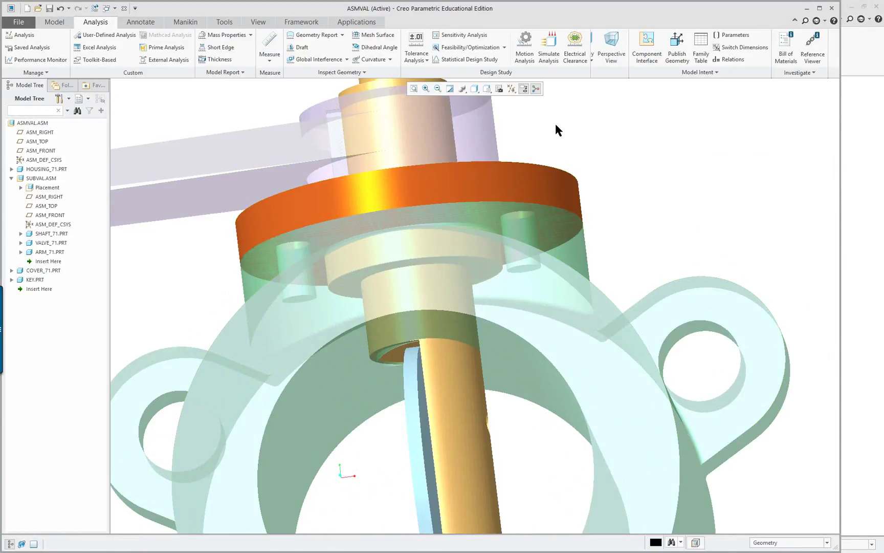
- Activate SHAFT_71.PRT and open its Protrusion id 9 revolve with Edit Definition
click(54, 22)
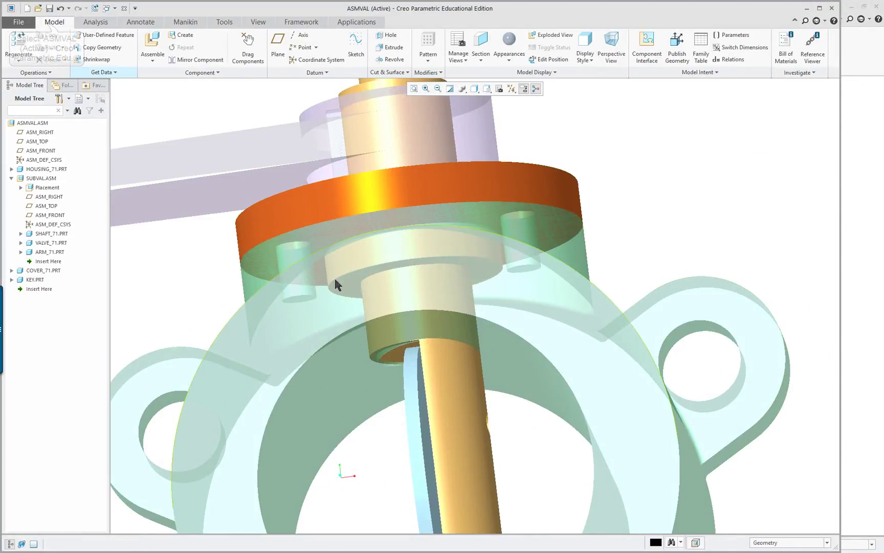
scroll(365, 307, down, 5)
middle_drag(365, 307, 410, 337)
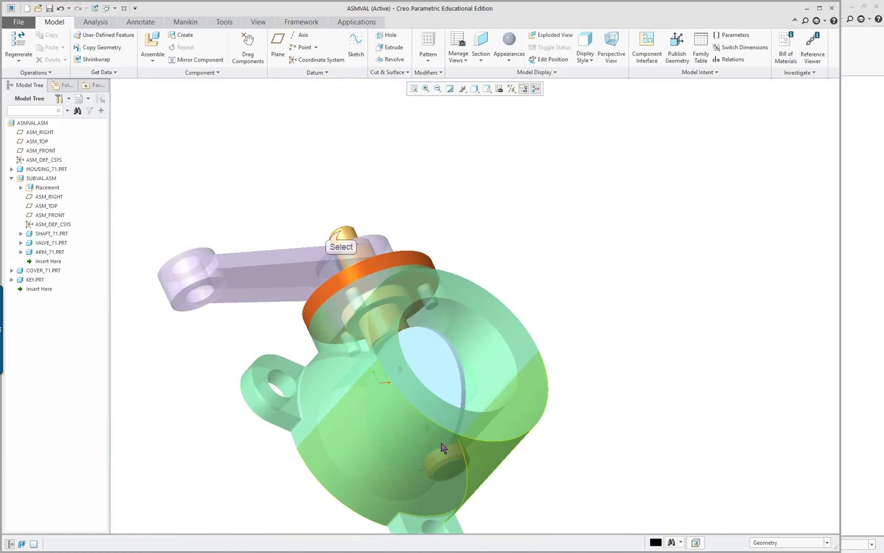
click(342, 233)
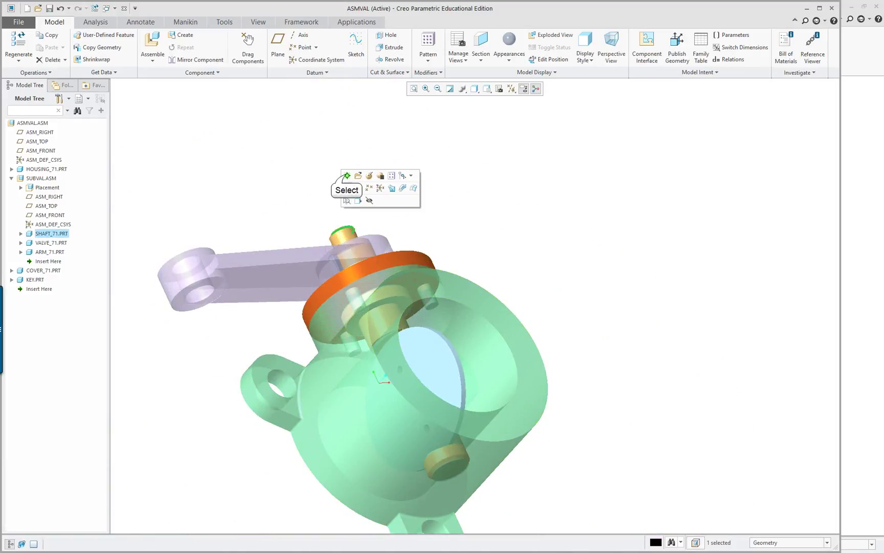
click(346, 176)
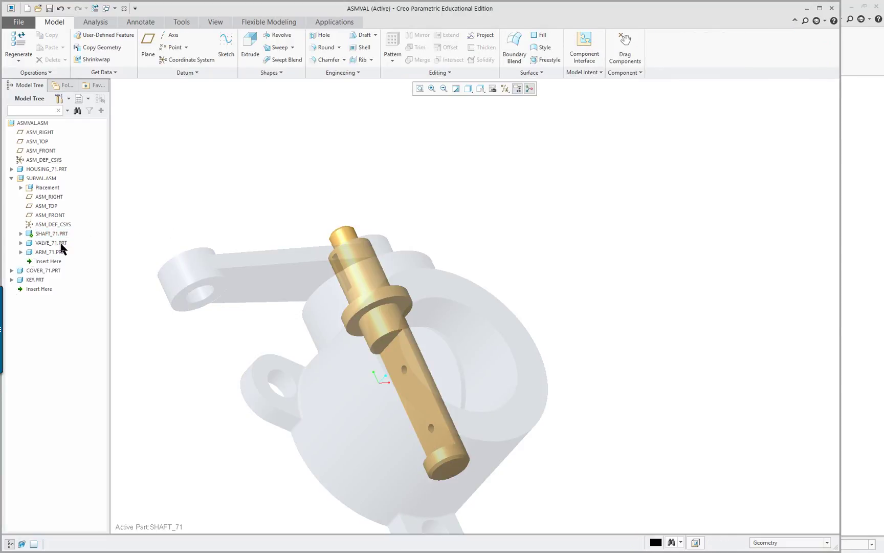
click(342, 236)
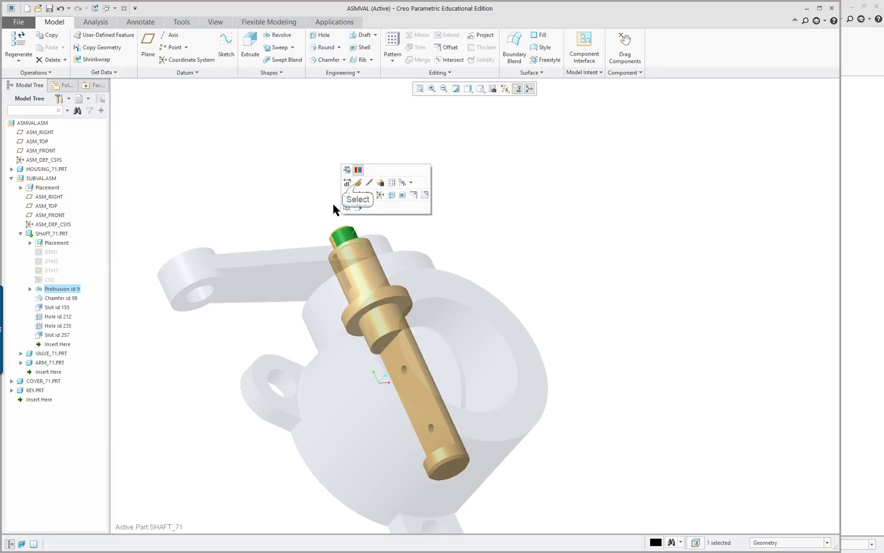
click(358, 183)
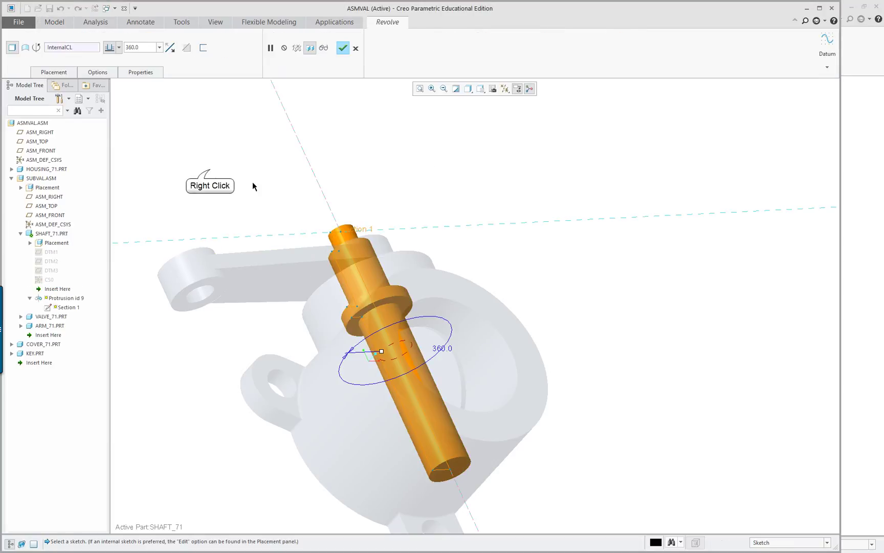
- Cancel the Revolve edit and reselect the shaft, turning the assembly so it stands upright
right_click(211, 171)
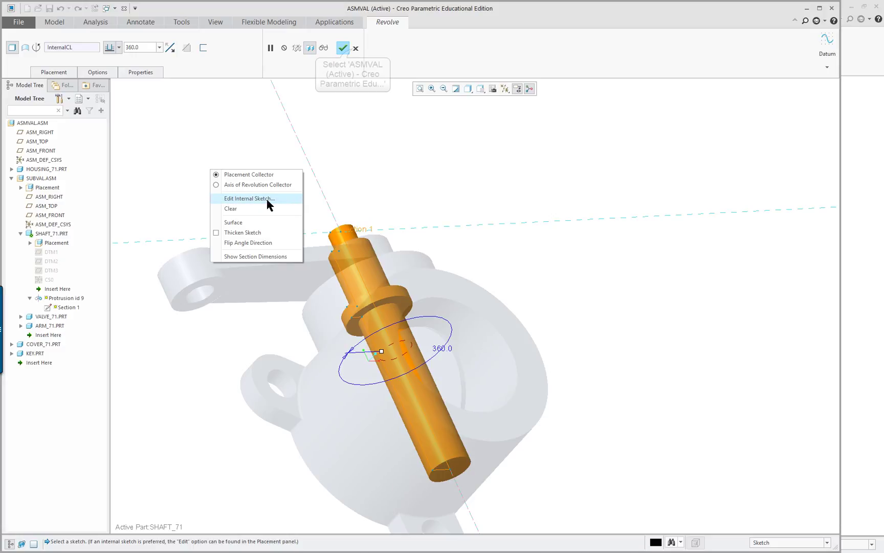
click(355, 48)
click(342, 163)
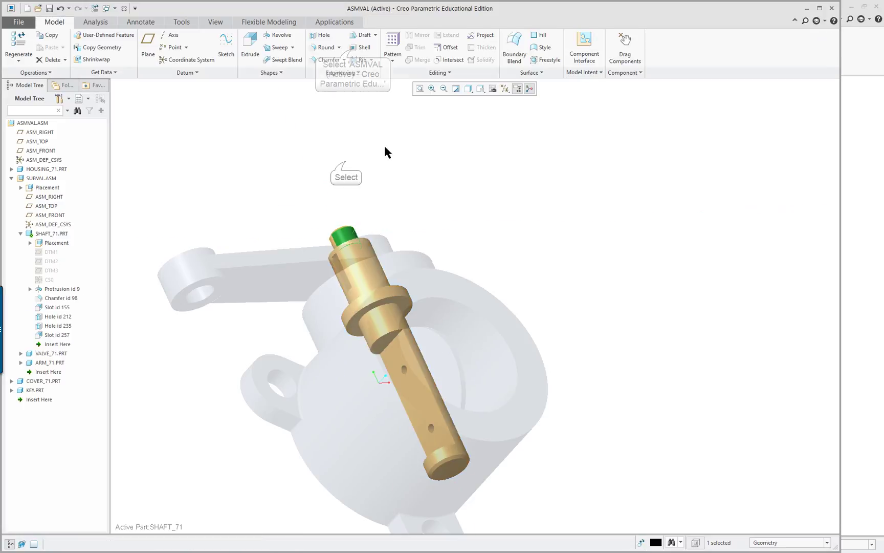
double_click(347, 258)
click(358, 257)
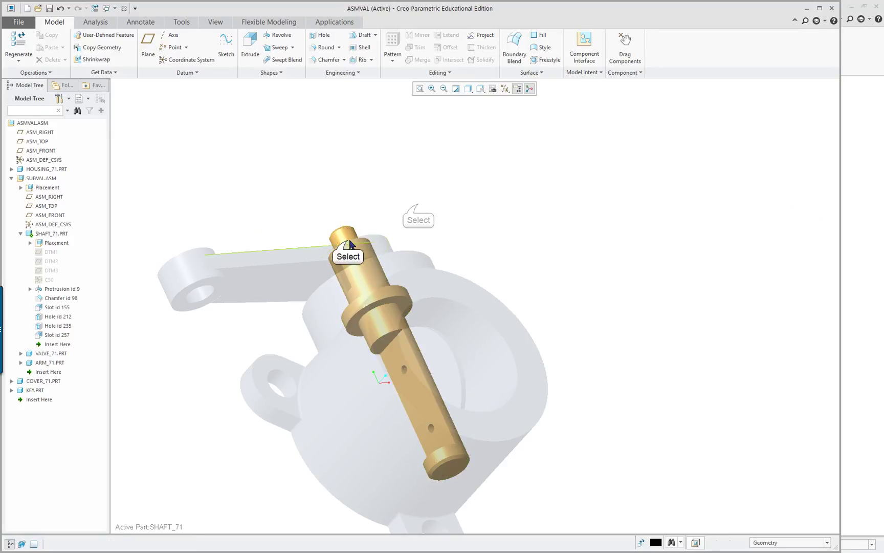
click(353, 245)
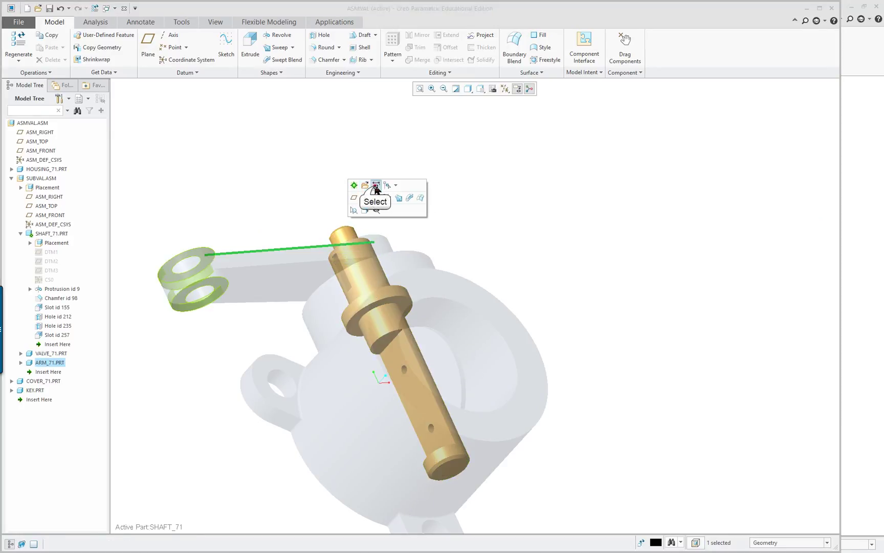
double_click(381, 323)
middle_drag(381, 322, 490, 207)
click(490, 207)
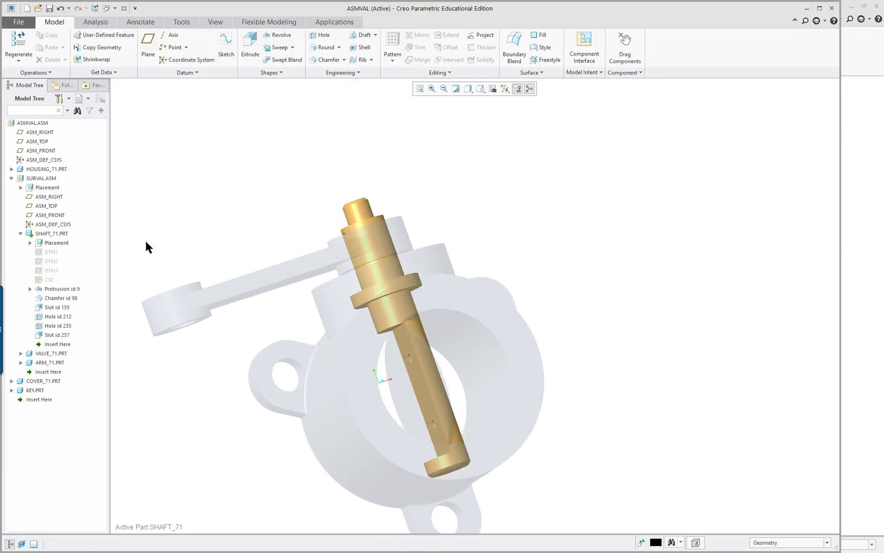
- Reopen Protrusion id 9 with Edit Definition and choose Edit Internal Sketch
click(358, 214)
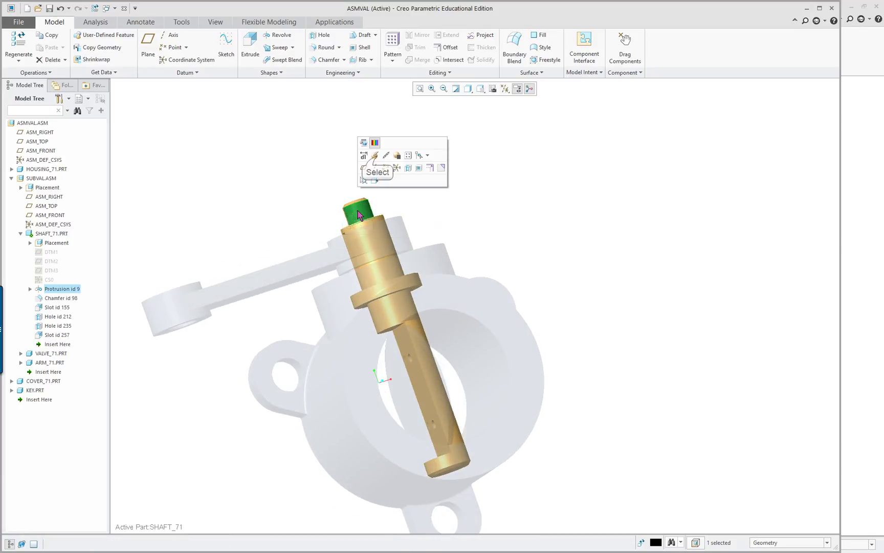
click(377, 155)
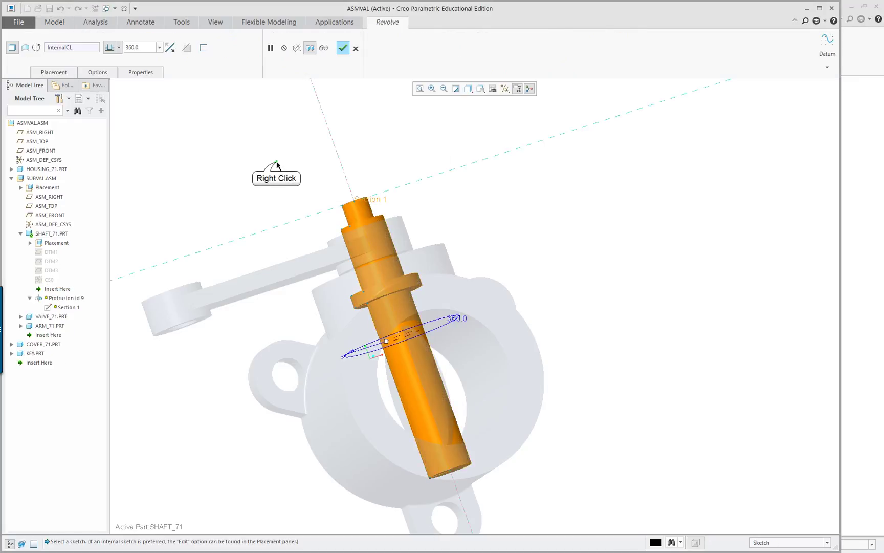
right_click(276, 163)
click(313, 191)
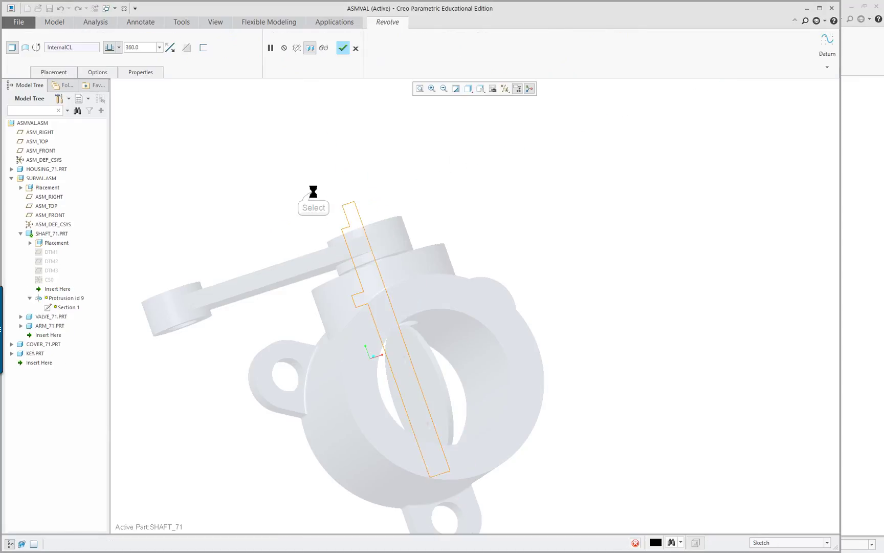
- Orient the revolve sketch flat with Sketch View and inspect the 4.750 radius dimension
click(499, 89)
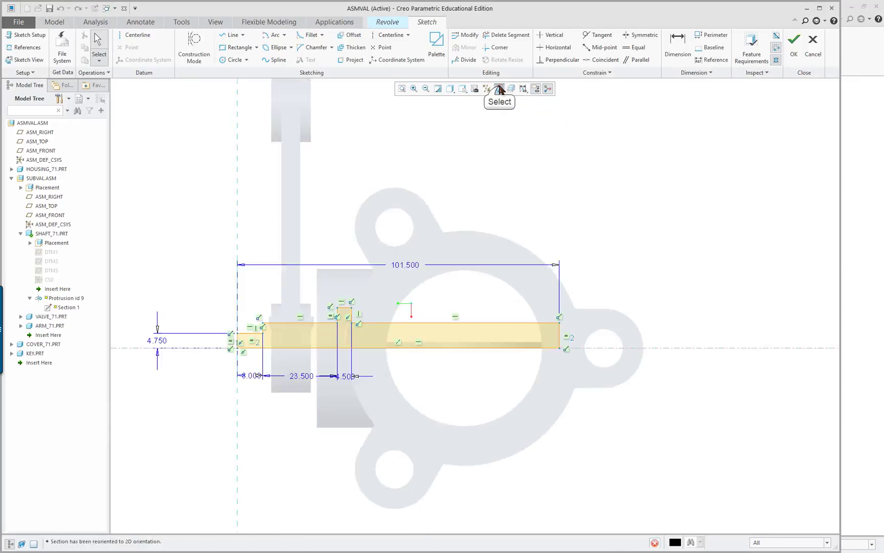
scroll(154, 365, down, 1)
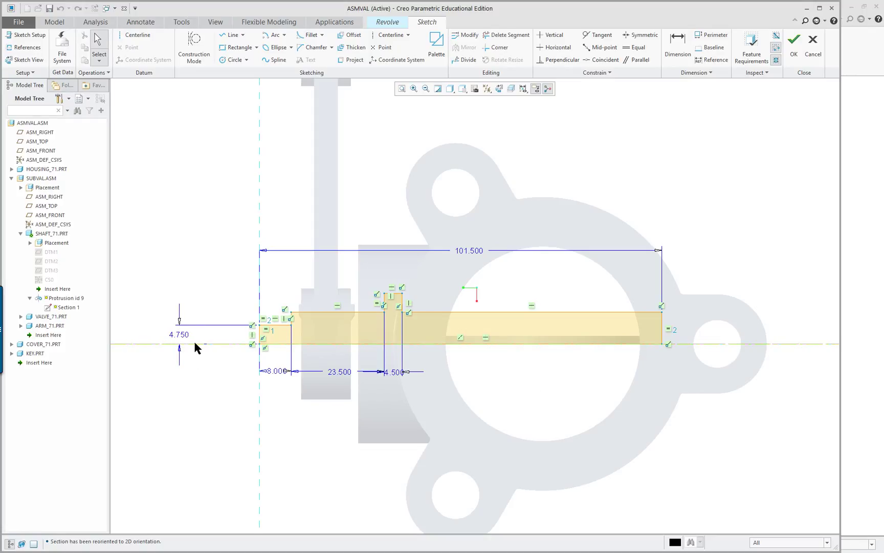
scroll(381, 338, up, 1)
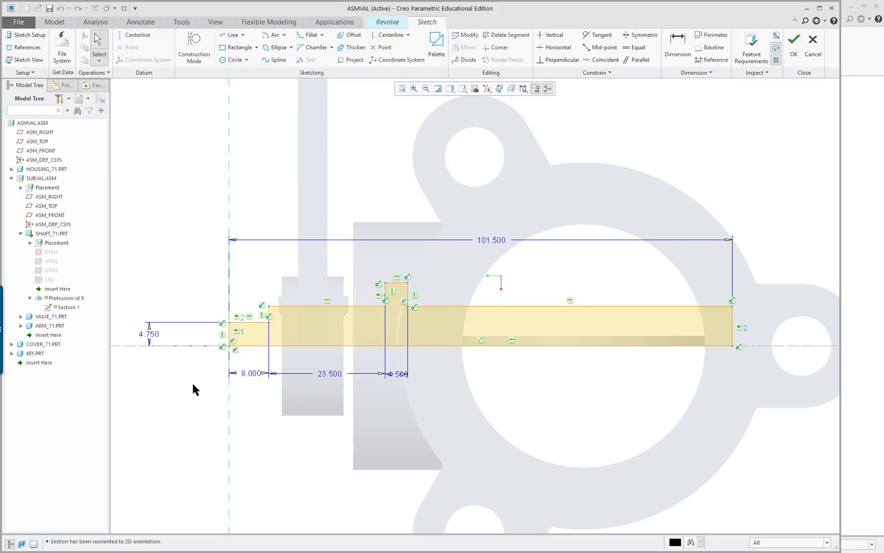
scroll(211, 369, down, 1)
scroll(152, 370, up, 1)
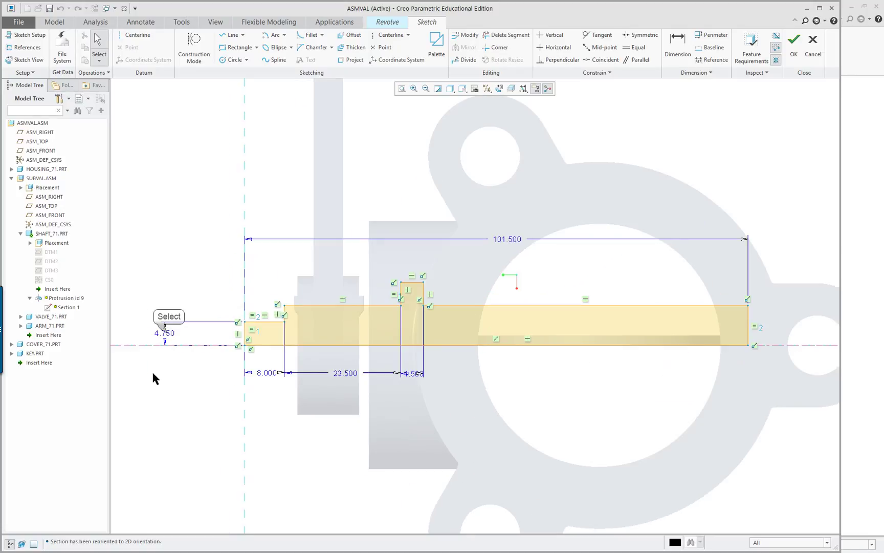
click(167, 333)
click(194, 371)
scroll(231, 318, up, 1)
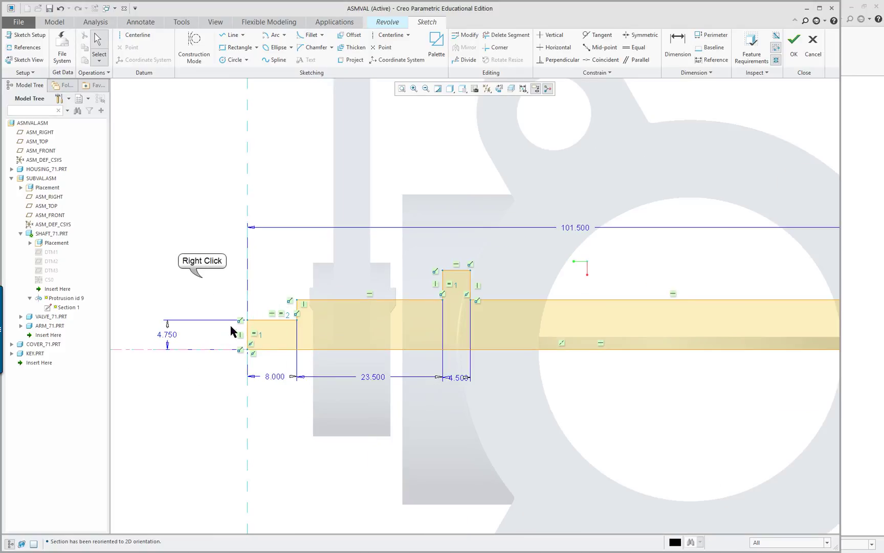
- Add a 9.500 diameter dimension at the left end, deleting the conflicting 4.750 dimension
right_click(203, 280)
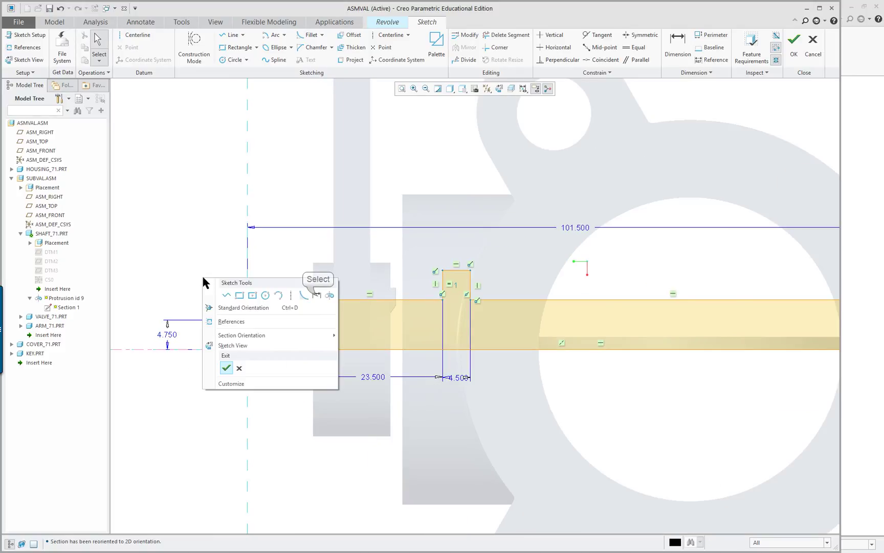
click(316, 295)
click(267, 350)
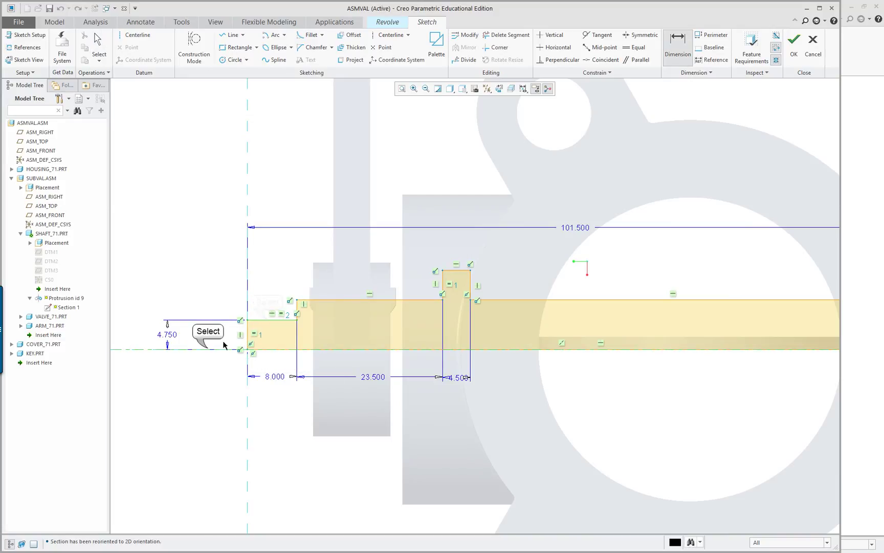
middle_click(143, 266)
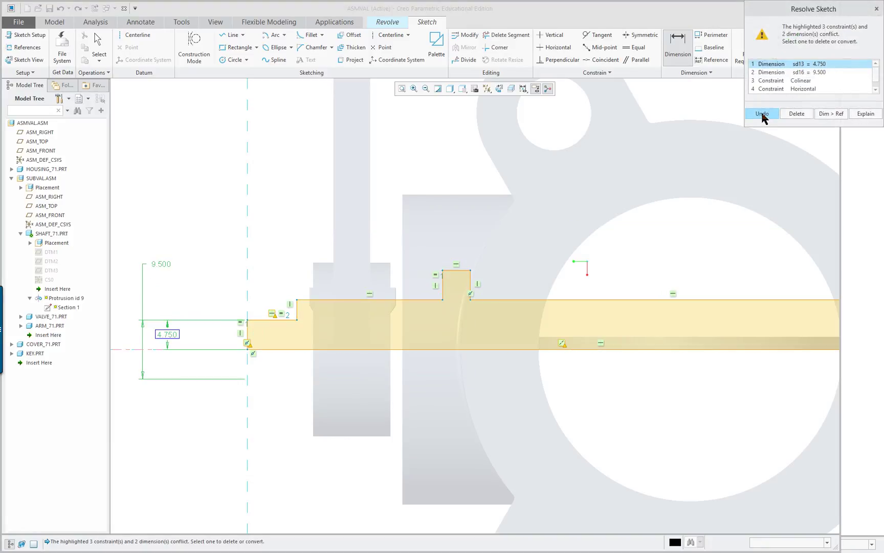
click(796, 114)
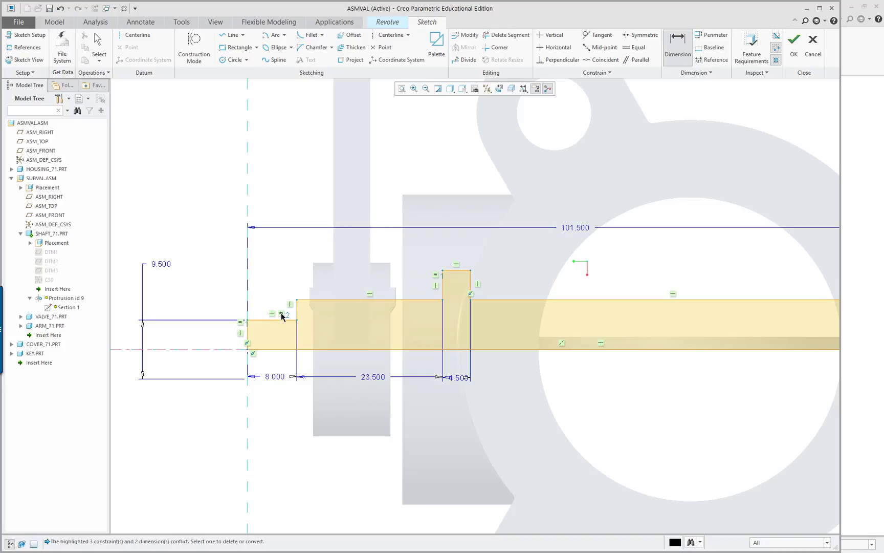
double_click(435, 278)
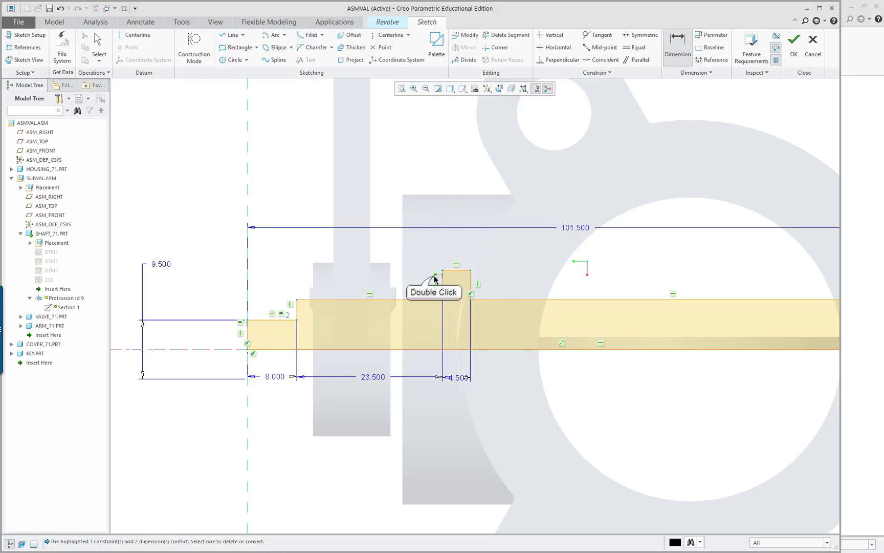
right_click(435, 277)
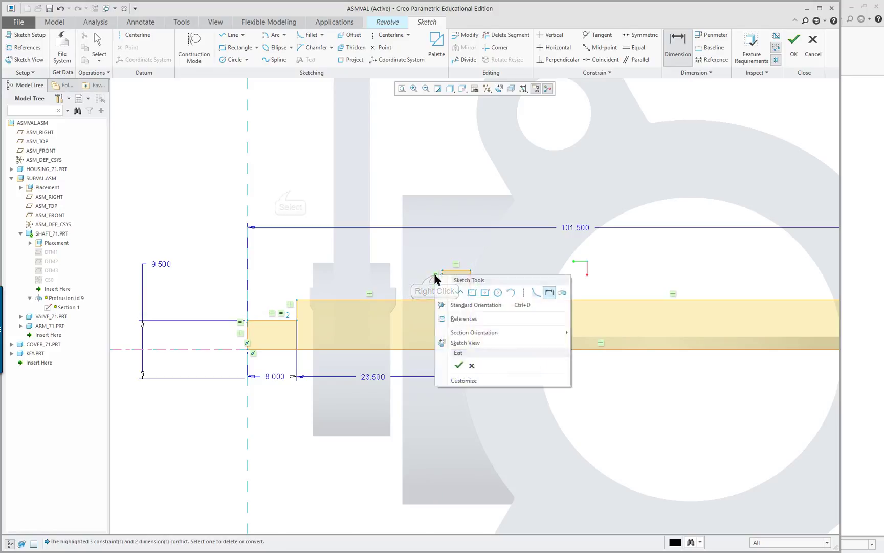
click(371, 263)
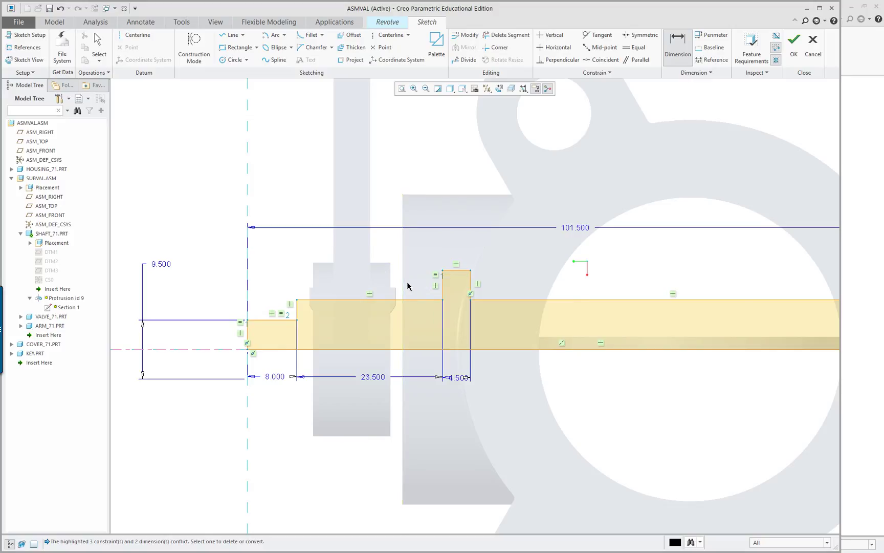
- Dimension the shaft's left-end step as a 16.000 diameter about the centerline
scroll(409, 235, up, 2)
right_click(242, 230)
scroll(358, 235, down, 3)
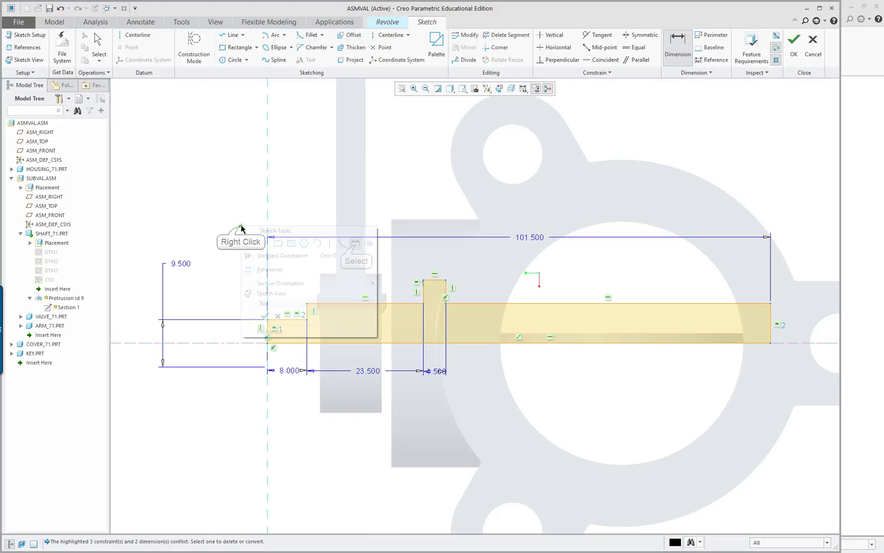
click(356, 245)
click(210, 341)
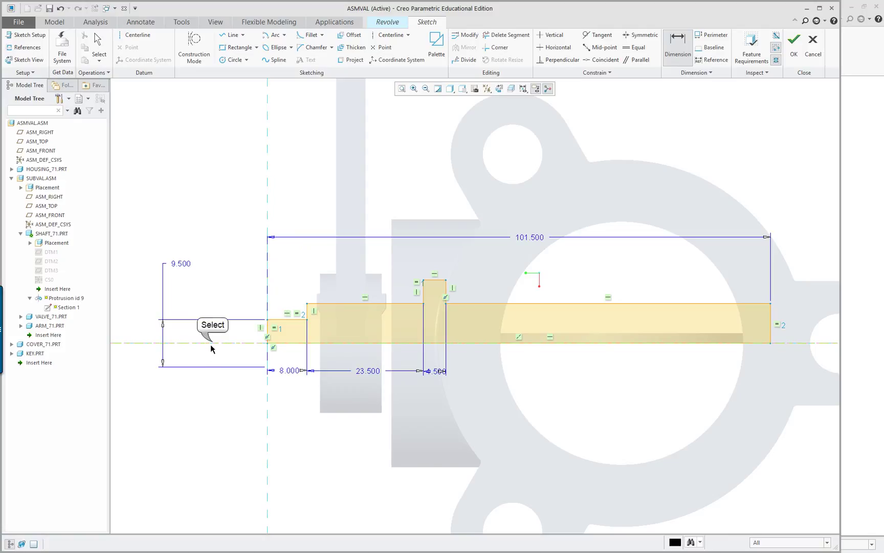
click(331, 306)
click(237, 342)
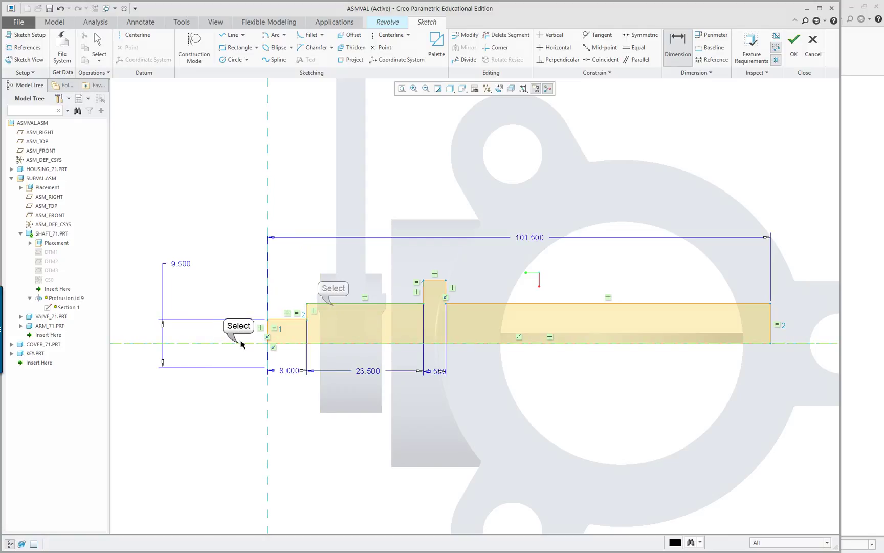
middle_click(192, 395)
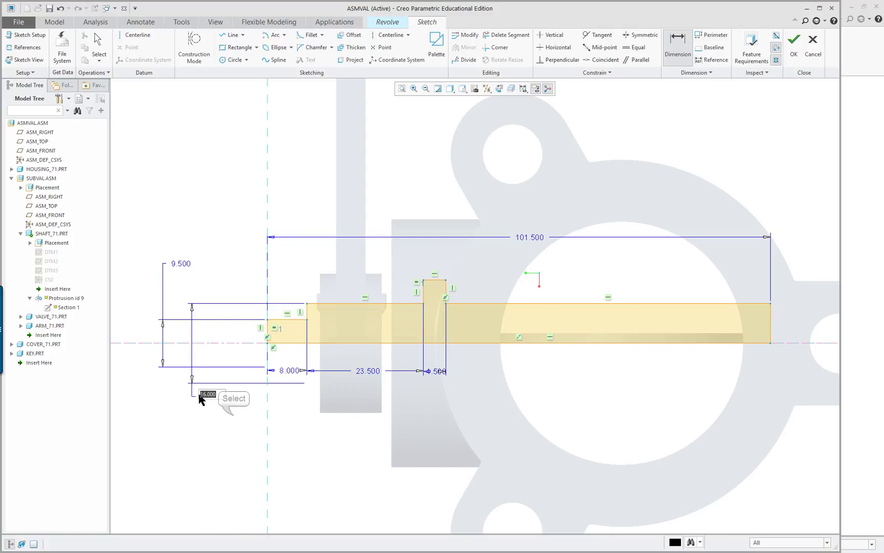
middle_click(327, 410)
scroll(327, 411, down, 2)
scroll(329, 417, up, 3)
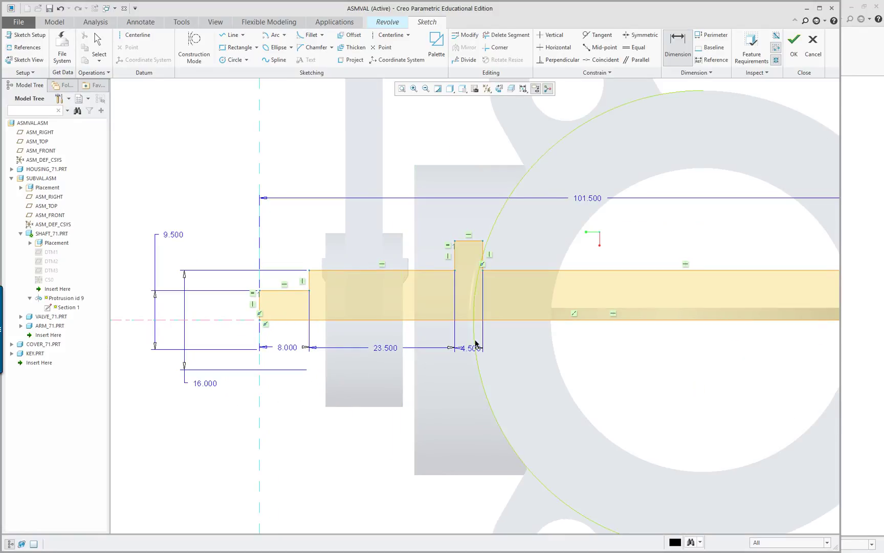
- Dimension the shaft collar as a 25.500 diameter about the centerline
right_click(271, 356)
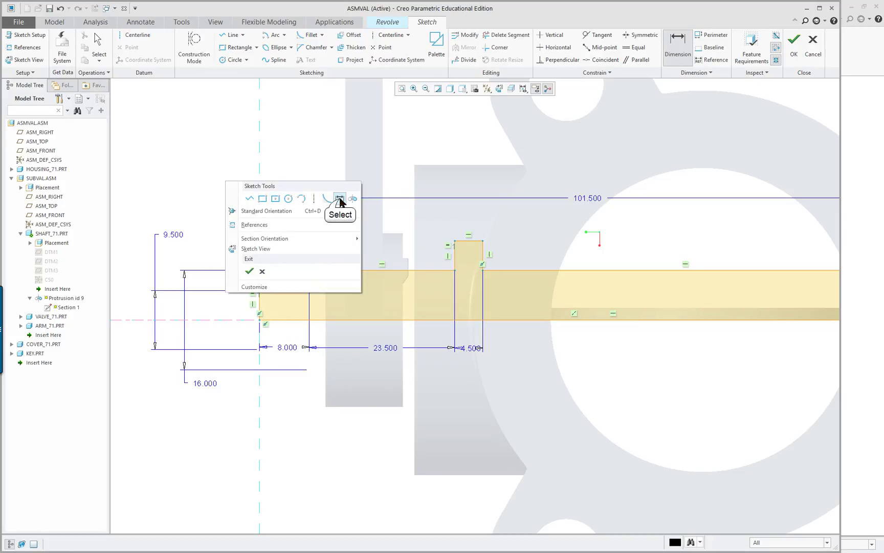
click(341, 198)
click(458, 249)
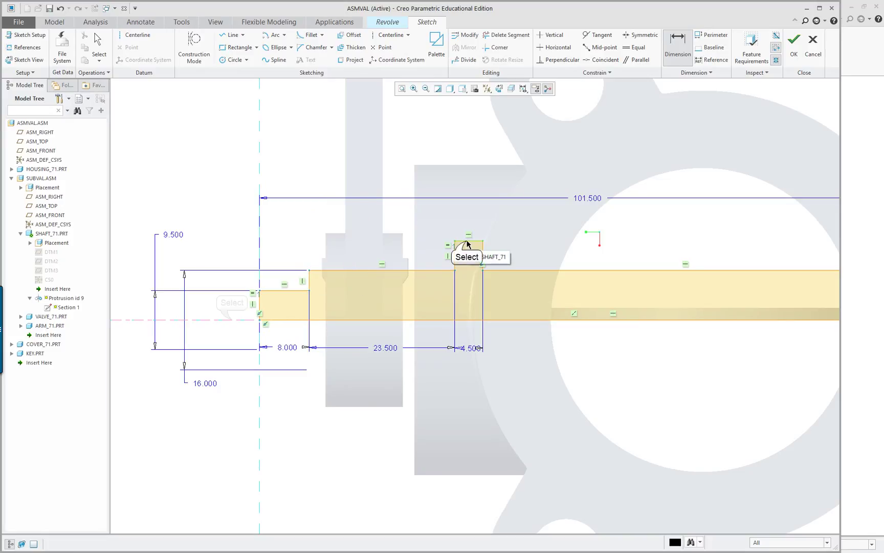
click(287, 312)
click(467, 246)
middle_click(588, 292)
key(Return)
scroll(630, 358, up, 1)
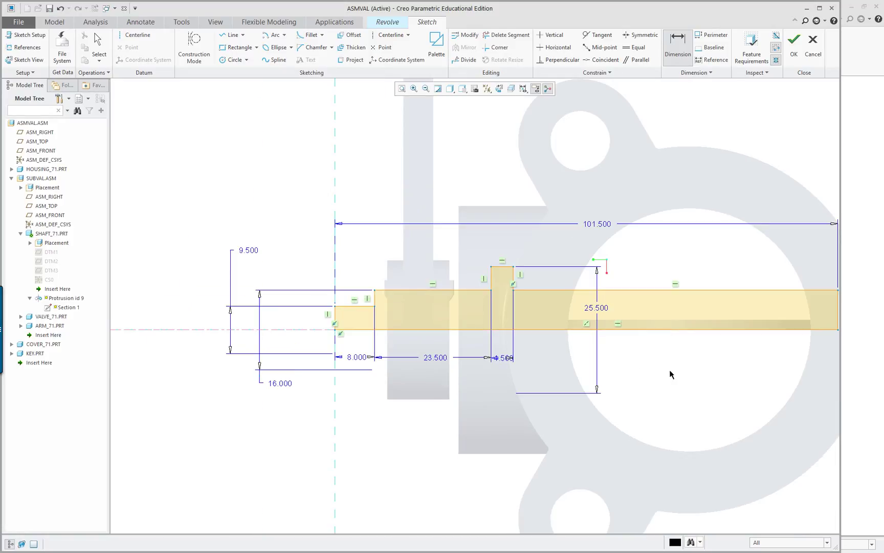
scroll(676, 376, up, 3)
scroll(723, 379, down, 3)
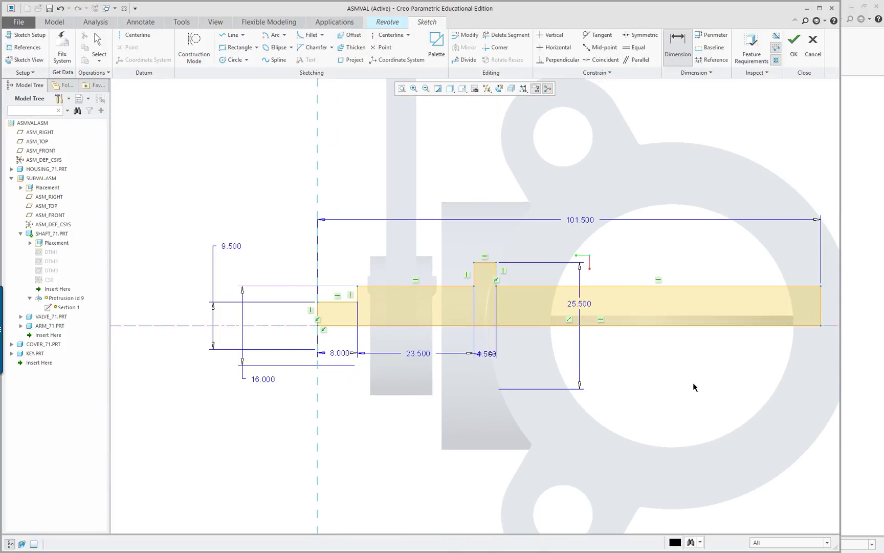
- Change the 16.000 left-end diameter to 14.000
double_click(259, 379)
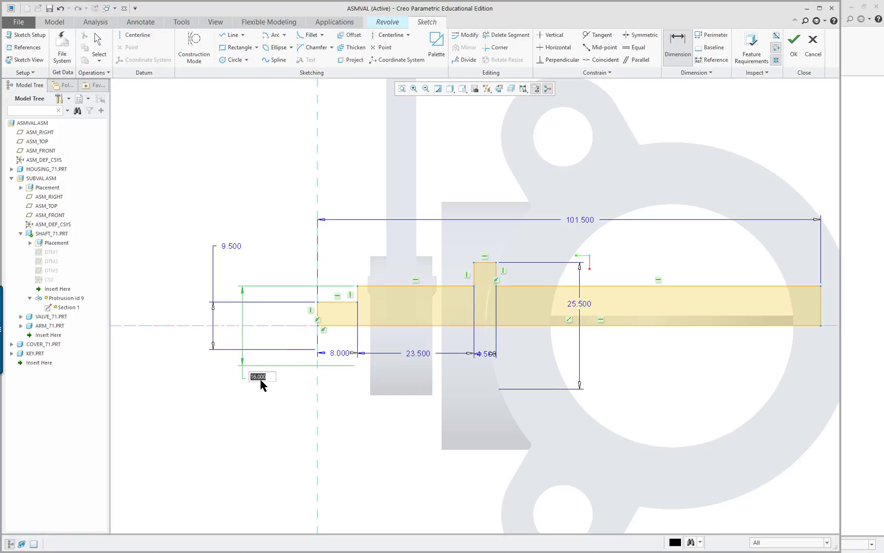
text(14)
key(Return)
scroll(259, 375, up, 3)
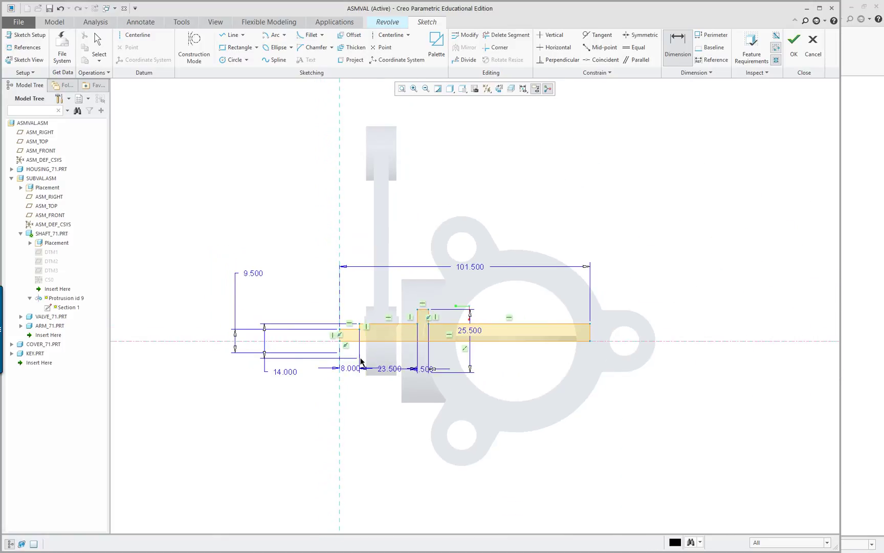
scroll(364, 362, down, 3)
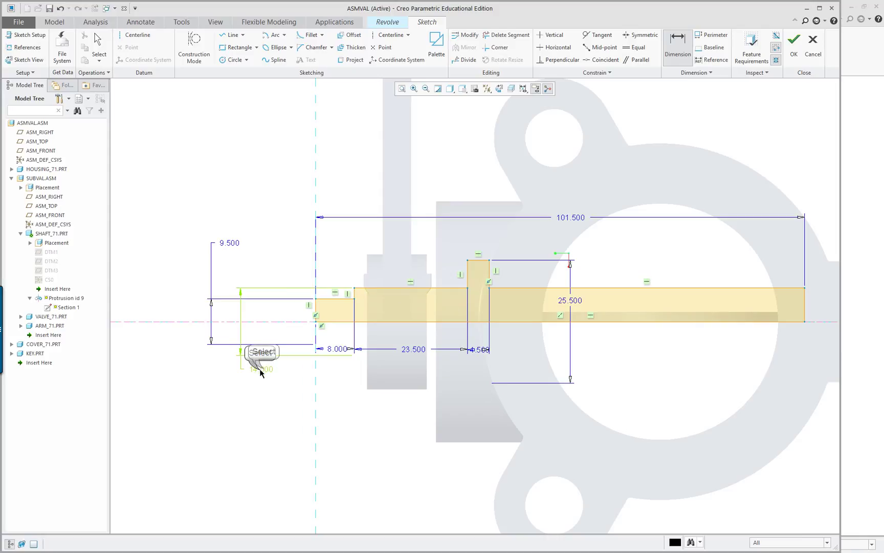
- Move the 14.000 dimension further left and place the 9.500 dimension inside it
middle_click(222, 391)
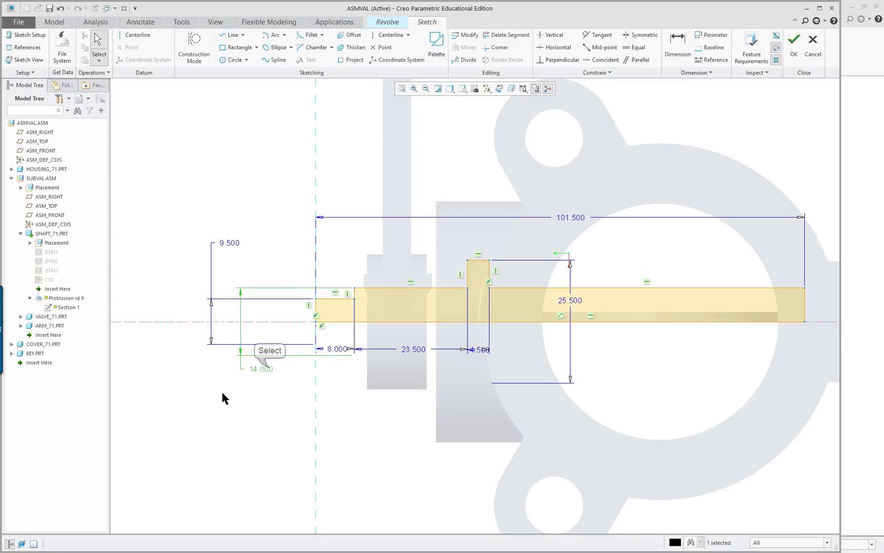
drag(269, 368, 175, 329)
drag(228, 243, 245, 317)
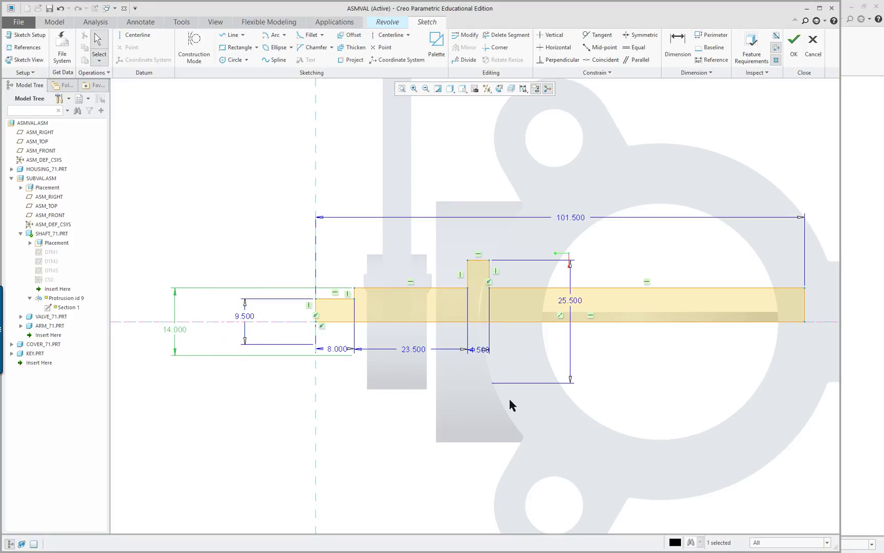
scroll(524, 414, up, 1)
scroll(617, 403, down, 1)
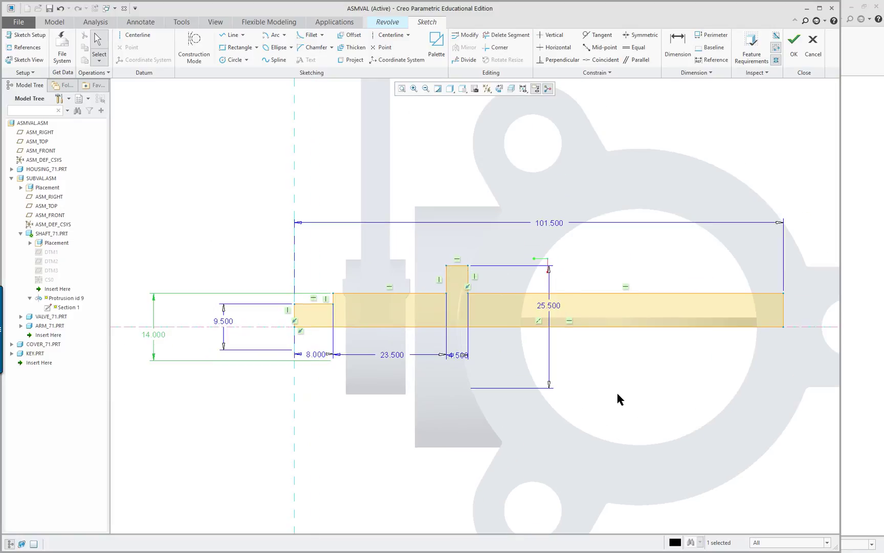
right_click(269, 216)
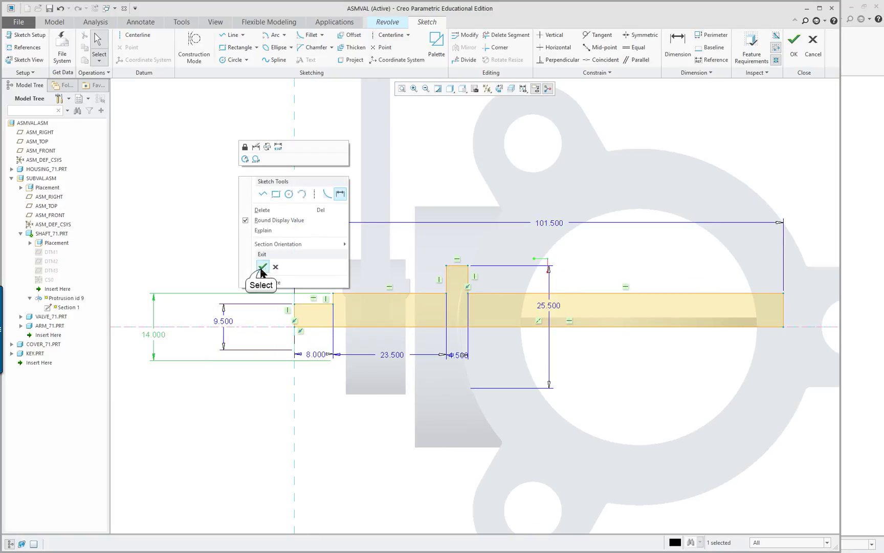
- Accept the re-dimensioned shaft sketch and finish redefining the revolve feature
click(262, 266)
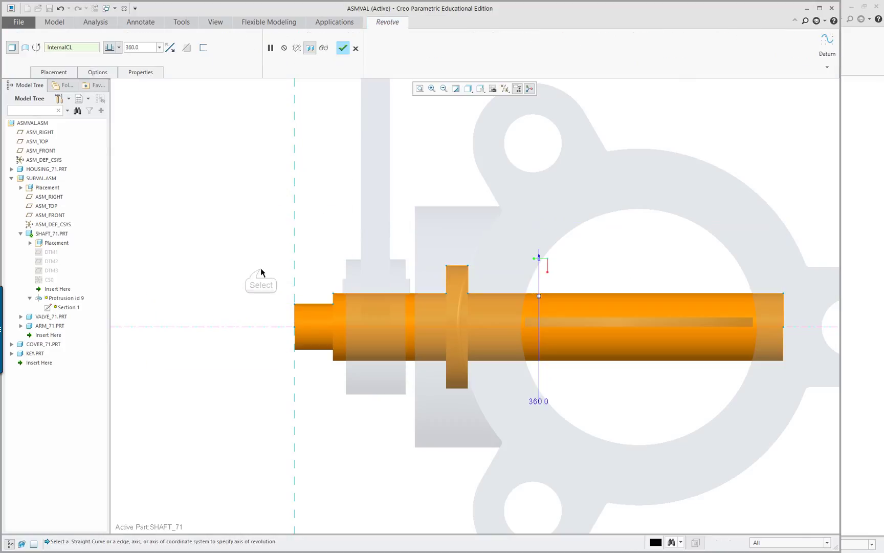
click(340, 49)
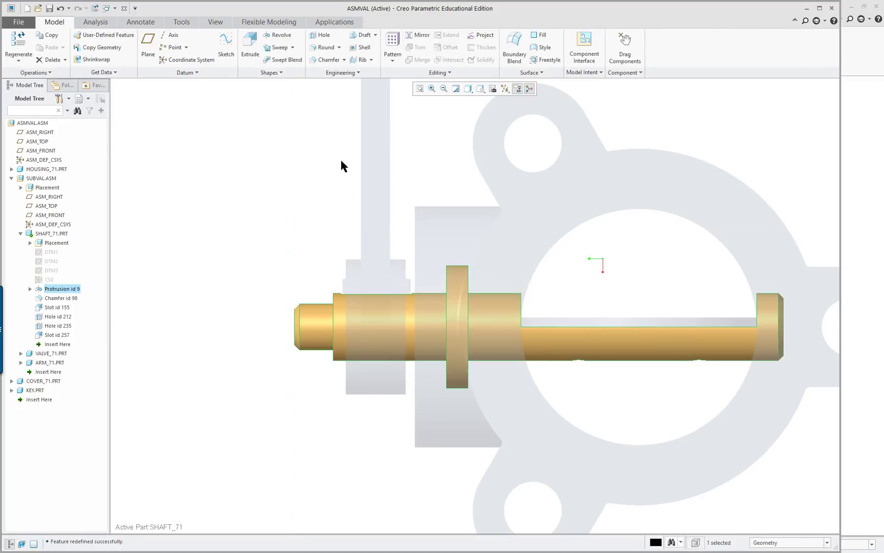
middle_drag(333, 221, 362, 249)
scroll(592, 293, down, 3)
scroll(537, 210, up, 2)
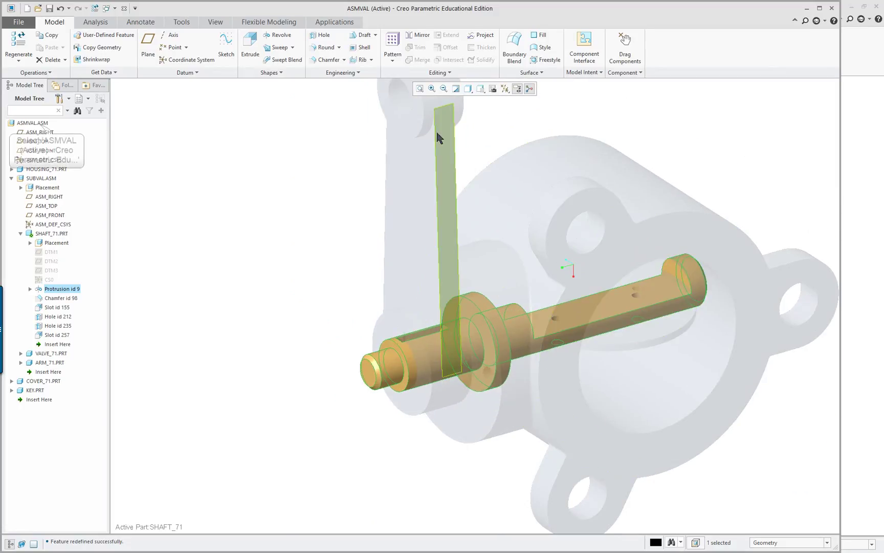
- Activate the top-level ASMVAL assembly and reset the view to Standard Orientation
right_click(32, 122)
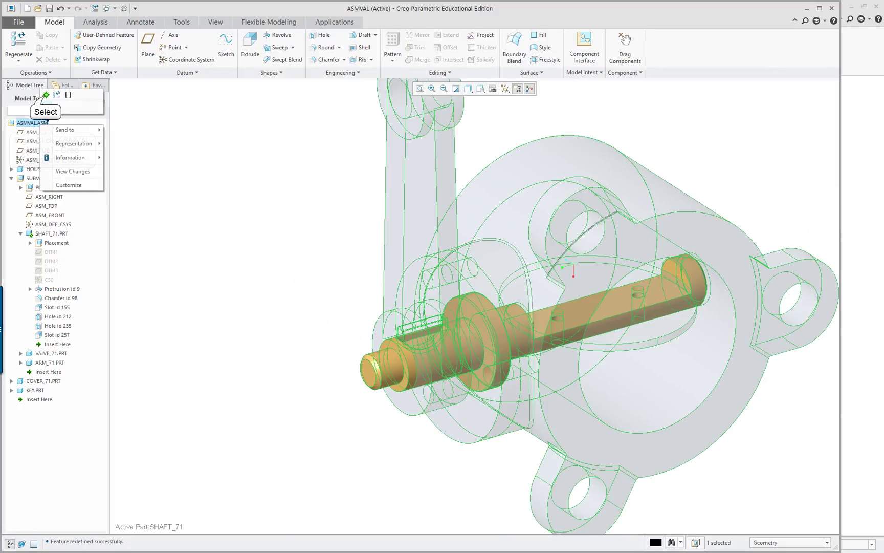
click(46, 95)
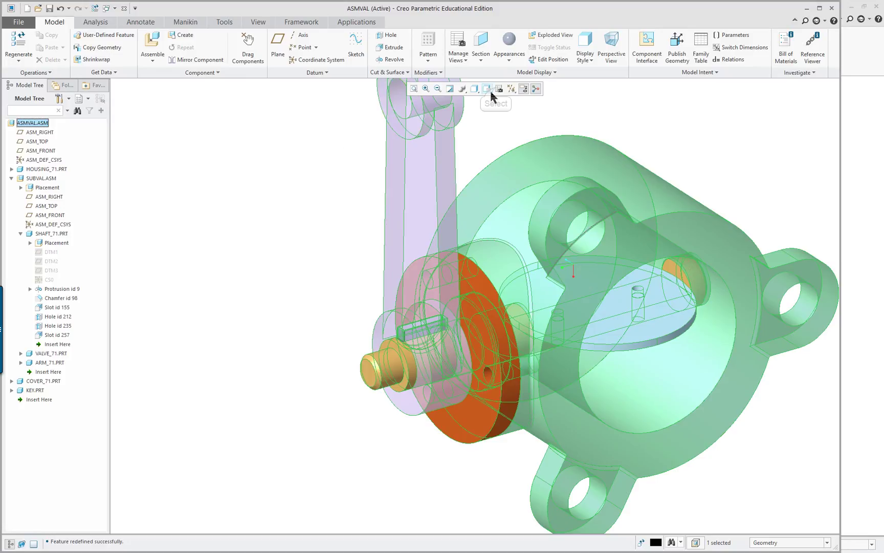
click(490, 92)
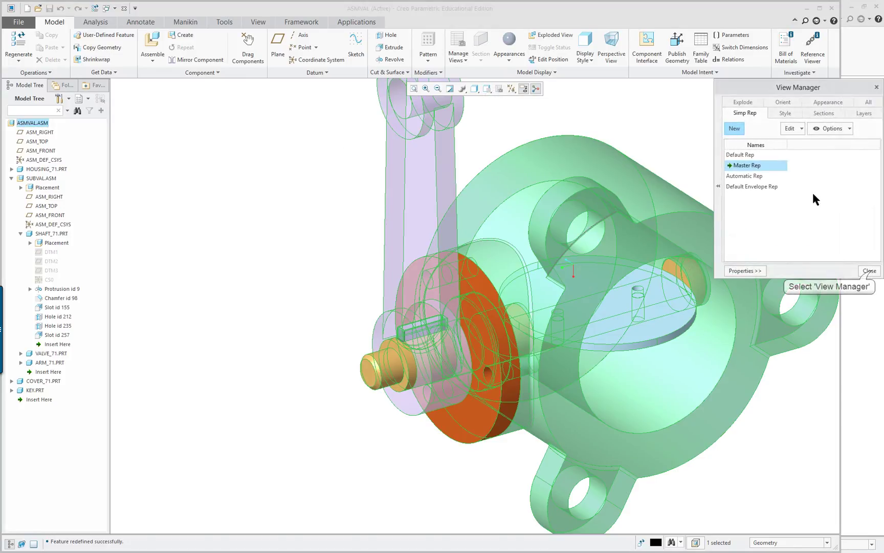
click(869, 271)
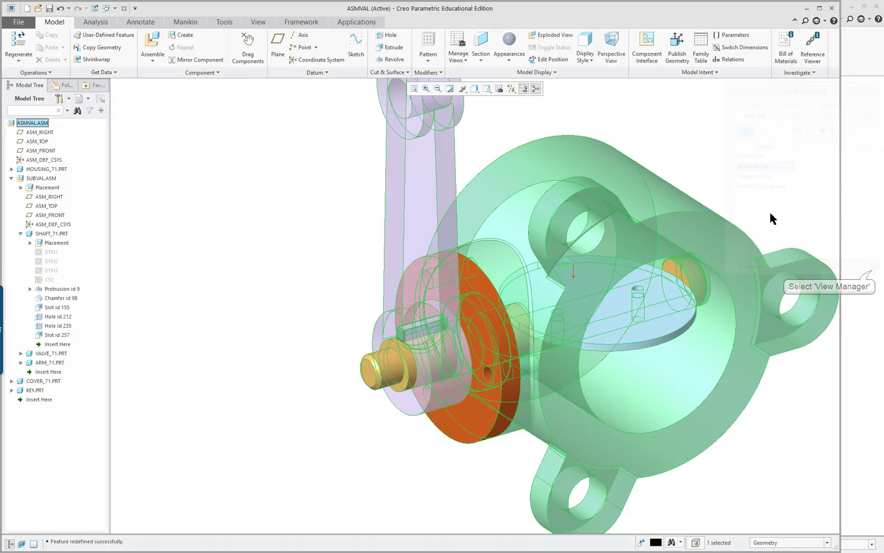
click(485, 90)
click(489, 104)
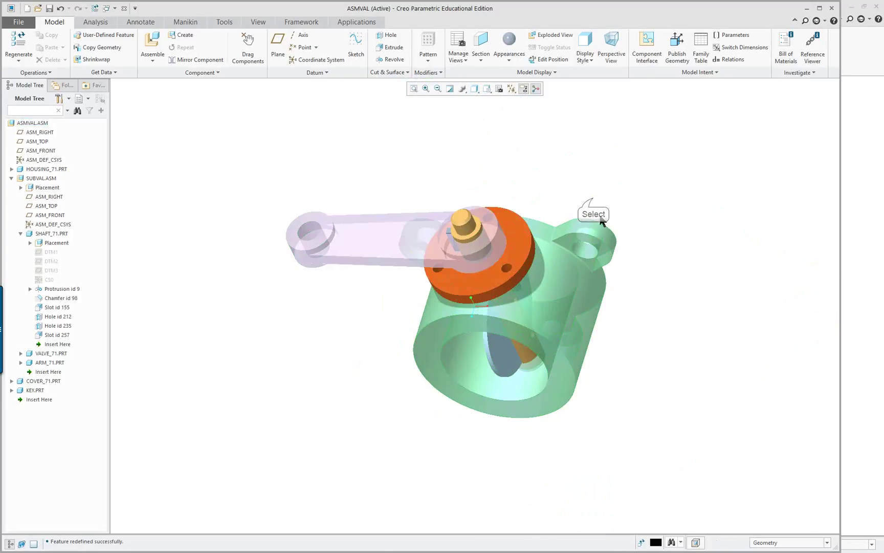
mouse_move(601, 236)
middle_down()
mouse_move(626, 199)
mouse_move(666, 191)
mouse_move(594, 189)
mouse_move(561, 221)
mouse_move(590, 203)
mouse_move(578, 219)
mouse_move(610, 207)
middle_up()
scroll(737, 238, down, 2)
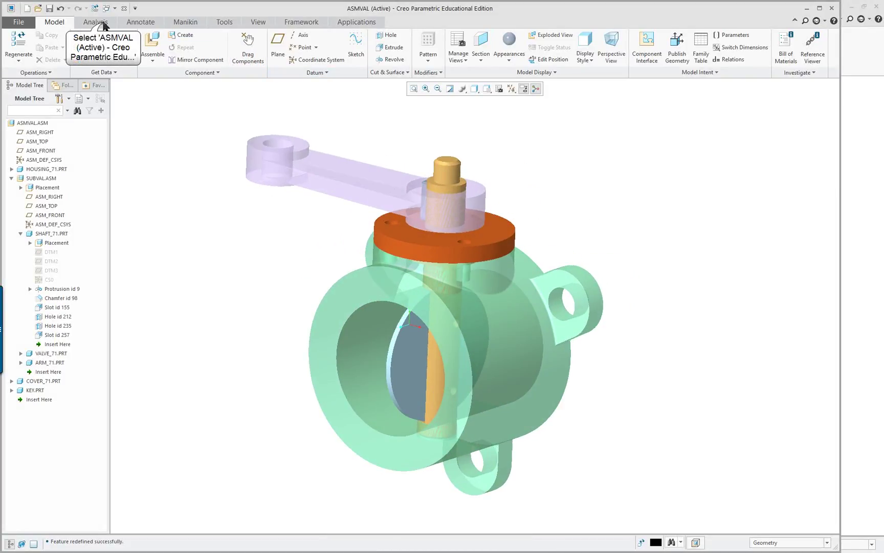
- Run a Global Interference check on the ASMVAL assembly and preview the results
click(102, 22)
click(318, 59)
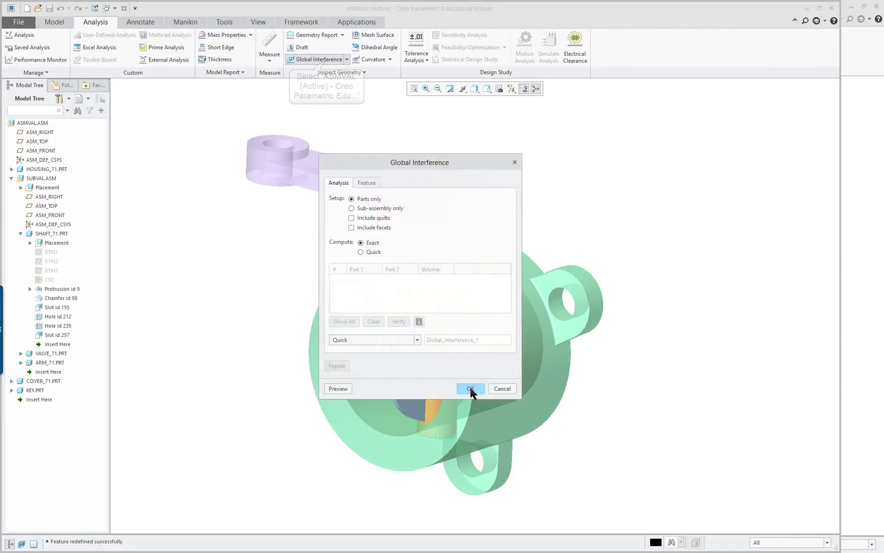
click(470, 389)
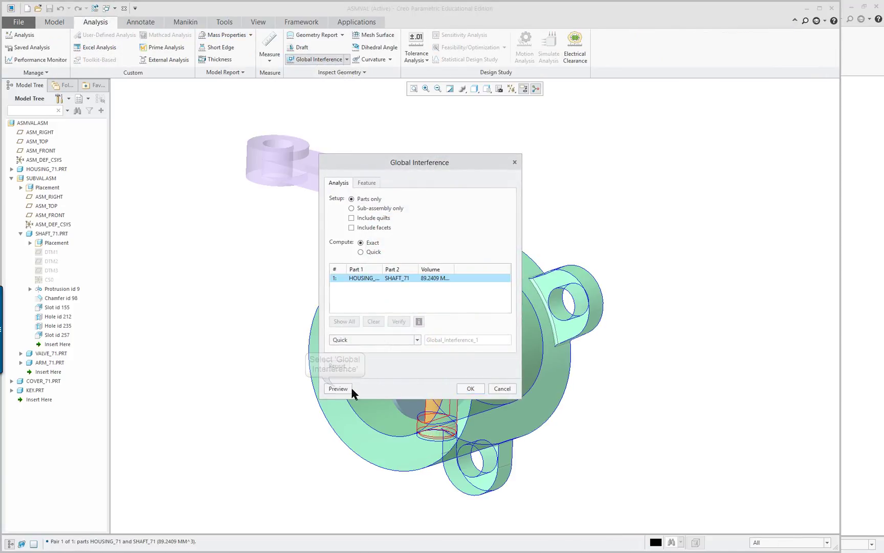
- Inspect the remaining HOUSING_71/SHAFT_71 clash of 89.2409 mm³, then close the results
drag(457, 162, 749, 152)
scroll(545, 226, up, 5)
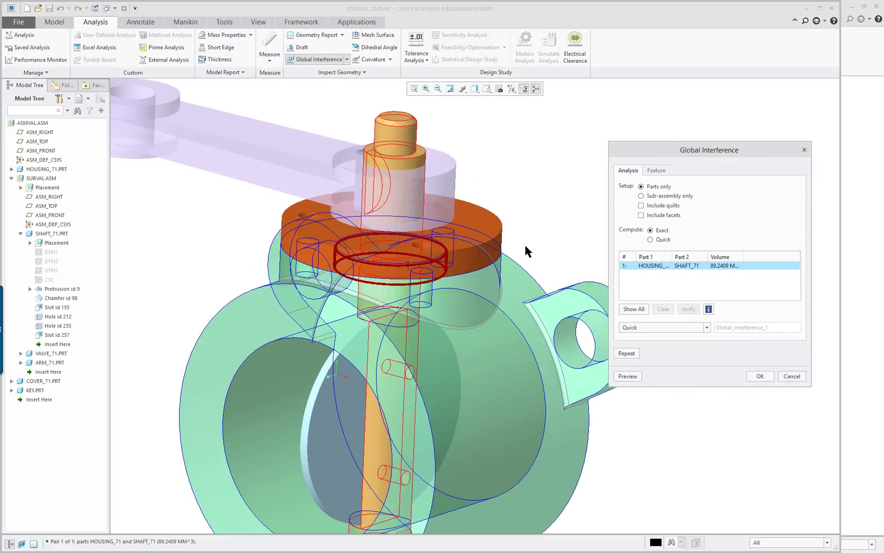
mouse_move(344, 278)
middle_down()
mouse_move(370, 236)
mouse_move(384, 242)
middle_up()
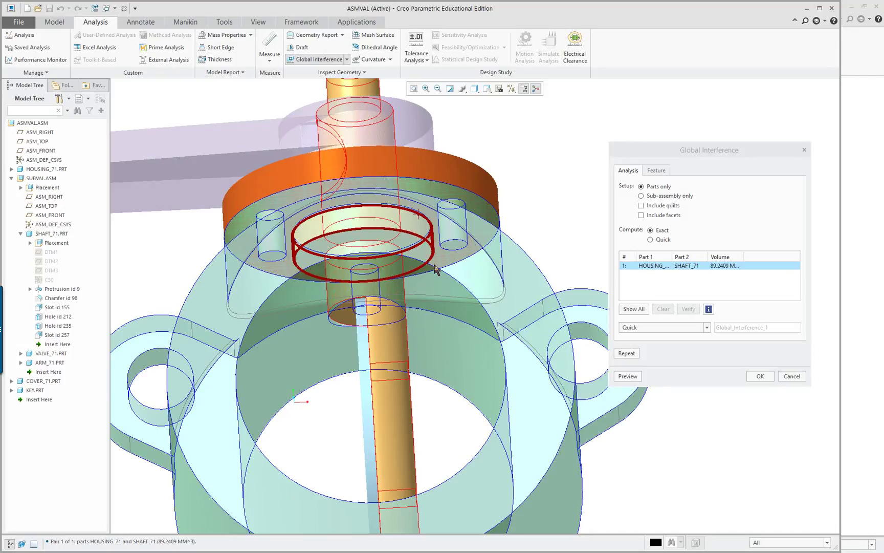
middle_drag(435, 270, 393, 294)
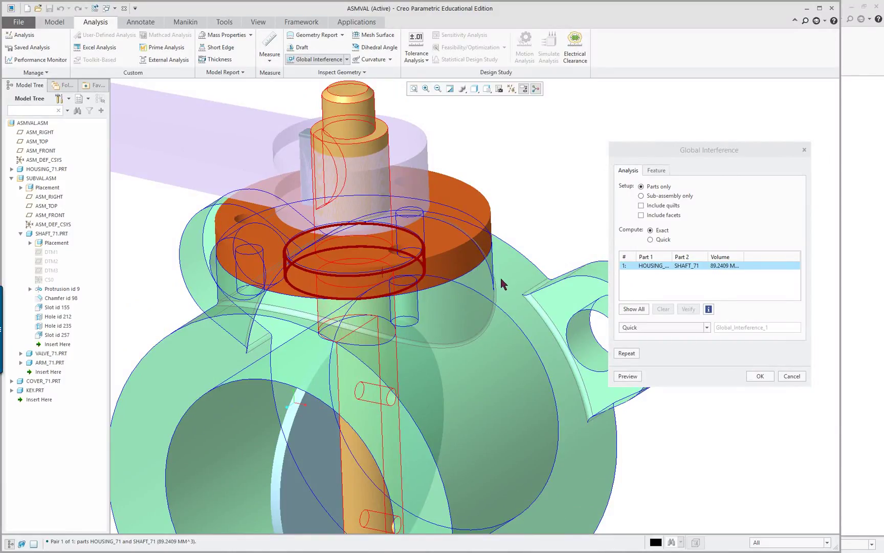
click(762, 377)
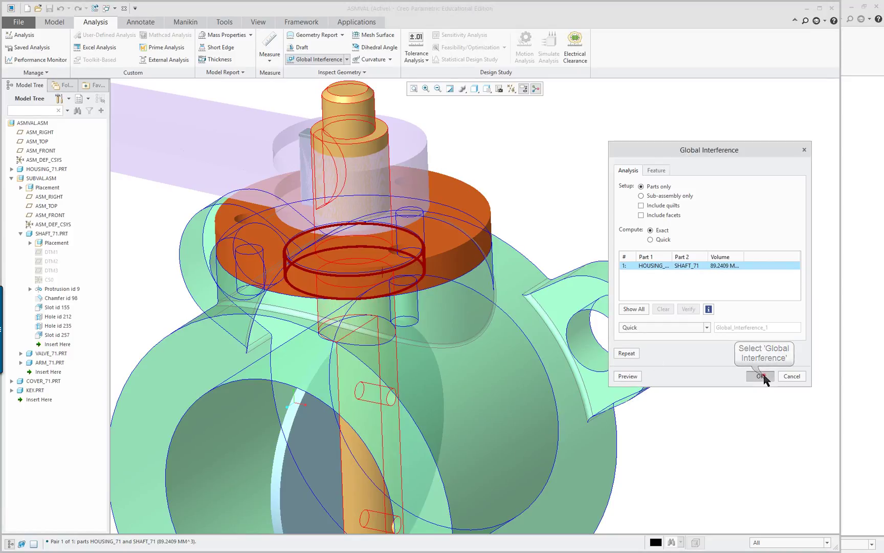
scroll(564, 263, down, 5)
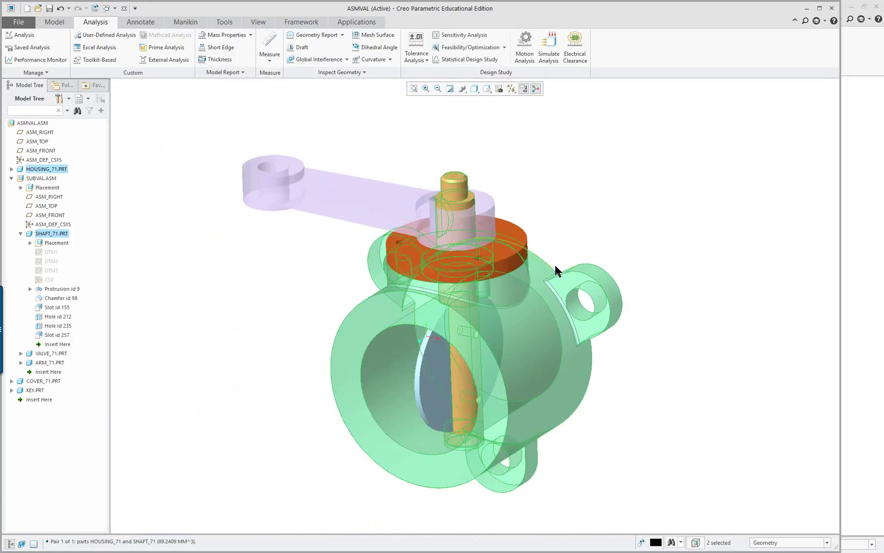